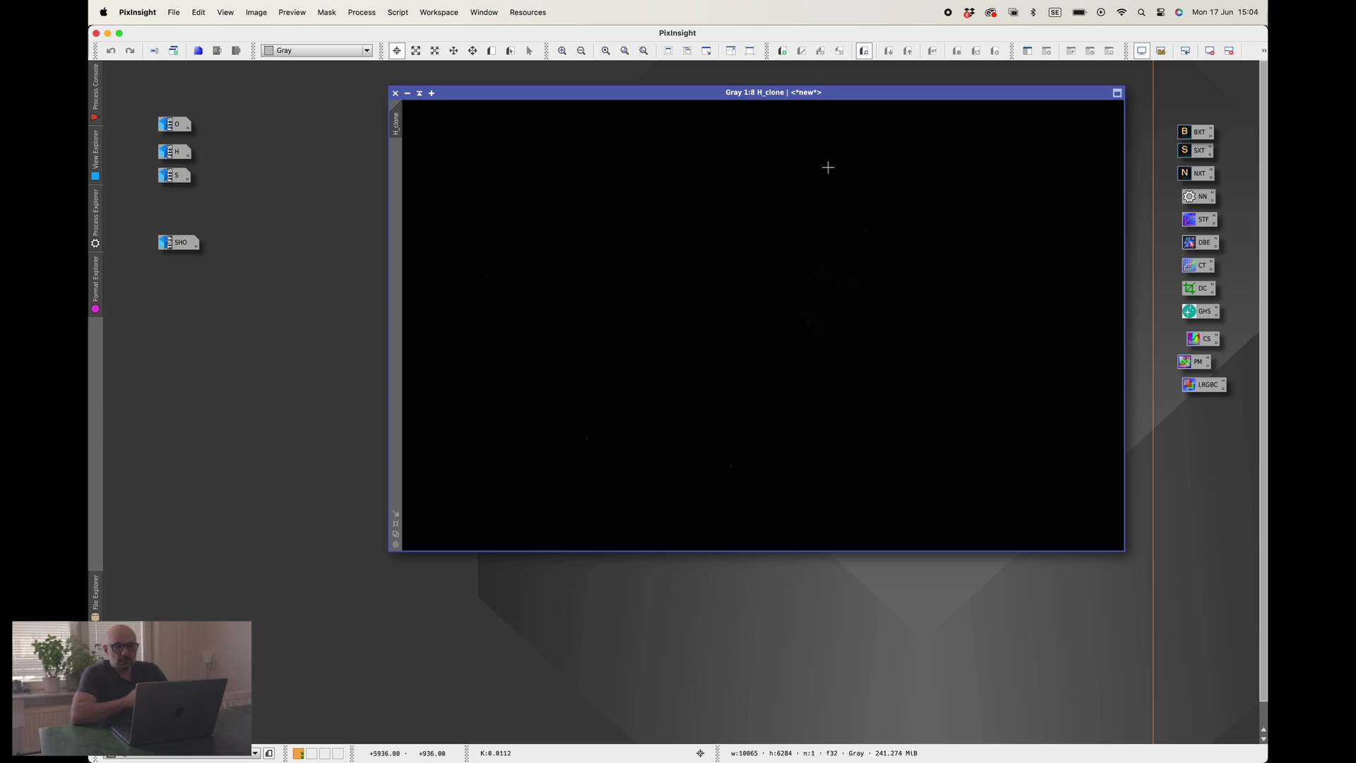
Move the new unstretched H_clone image window slightly up and to the right.
left_click_drag(576, 98, 595, 80)
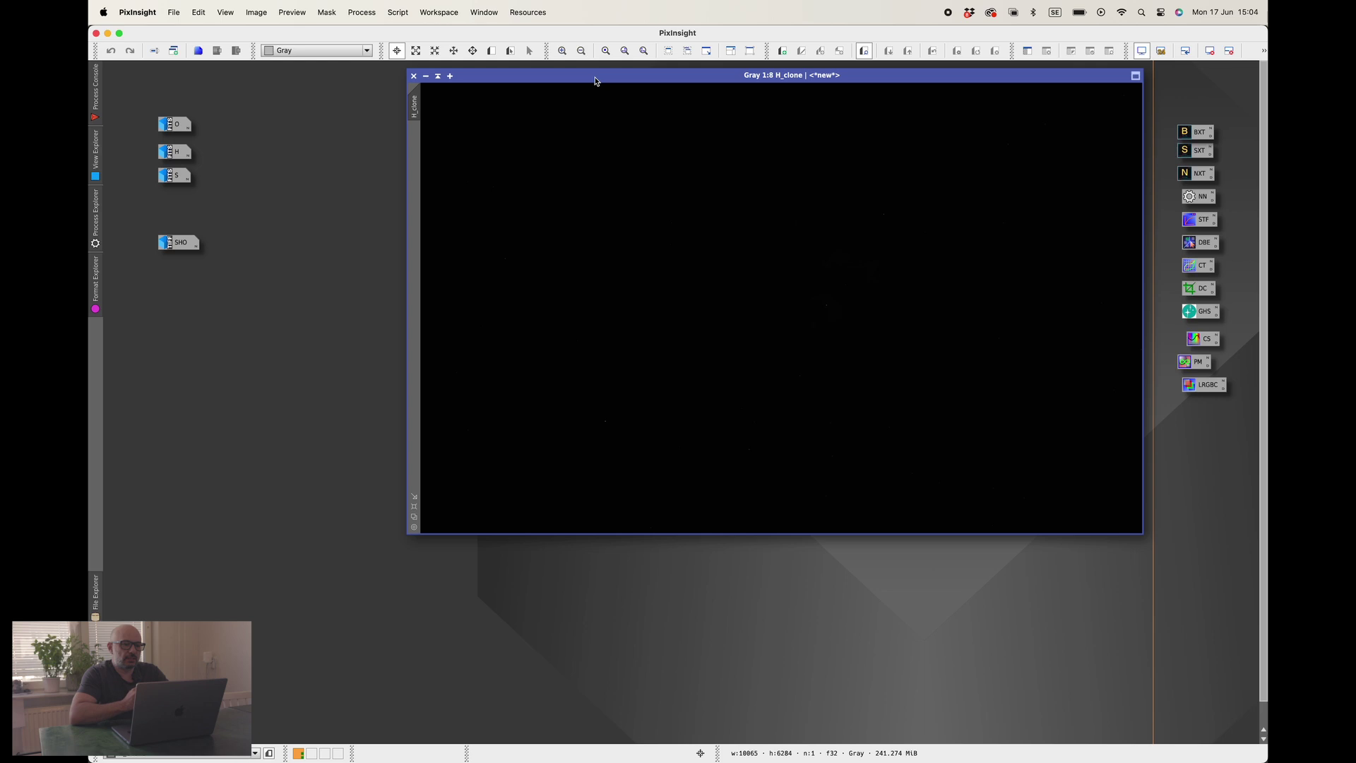
Move H_clone left and auto-stretch its display with STF to reveal the nebula.
left_click_drag(594, 81, 482, 83)
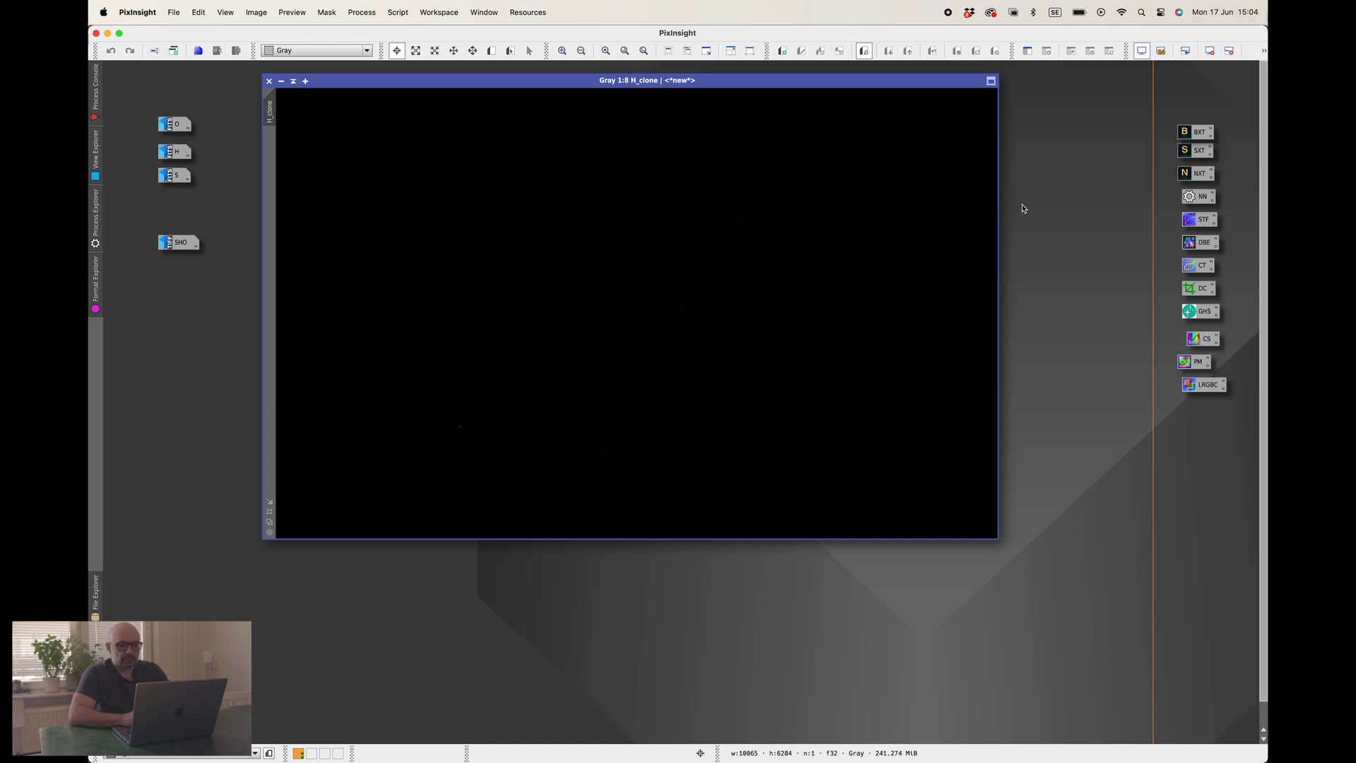
double_click(1198, 221)
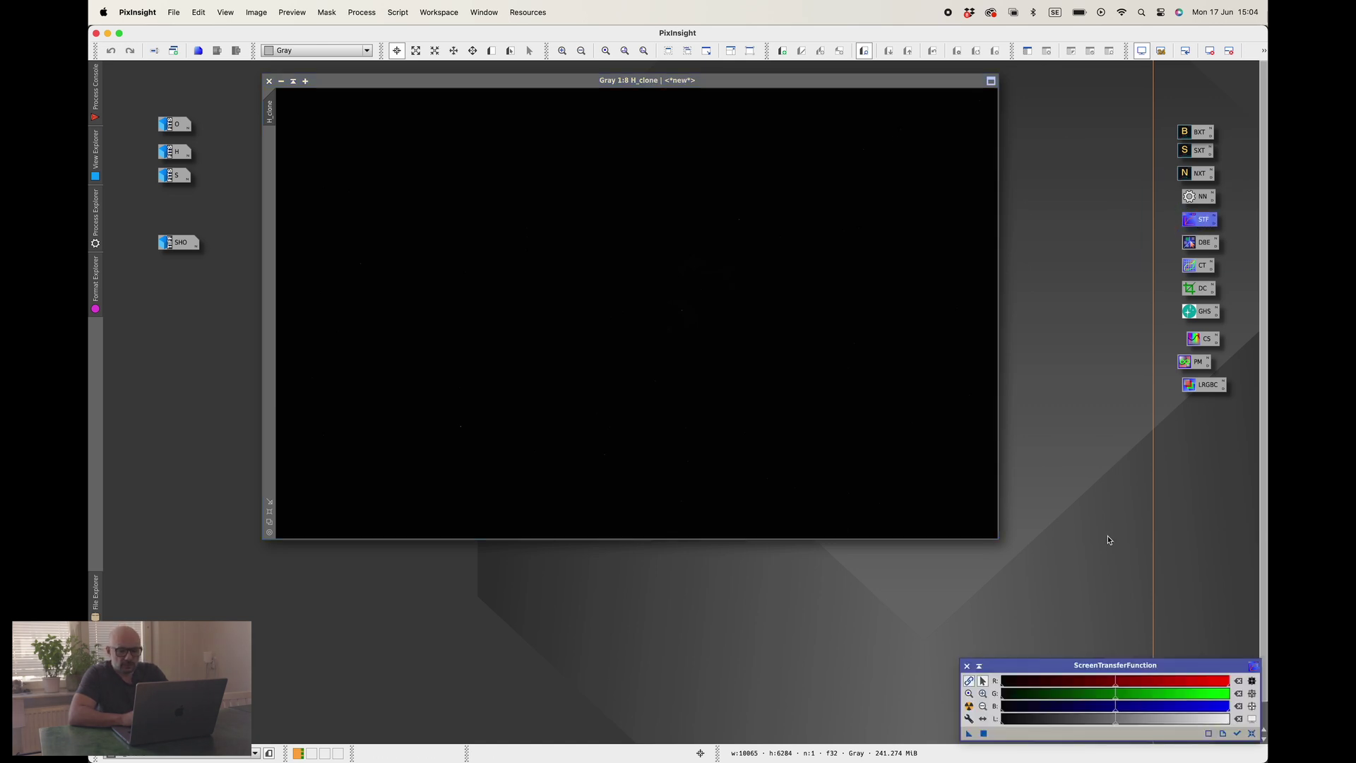
left_click(969, 706)
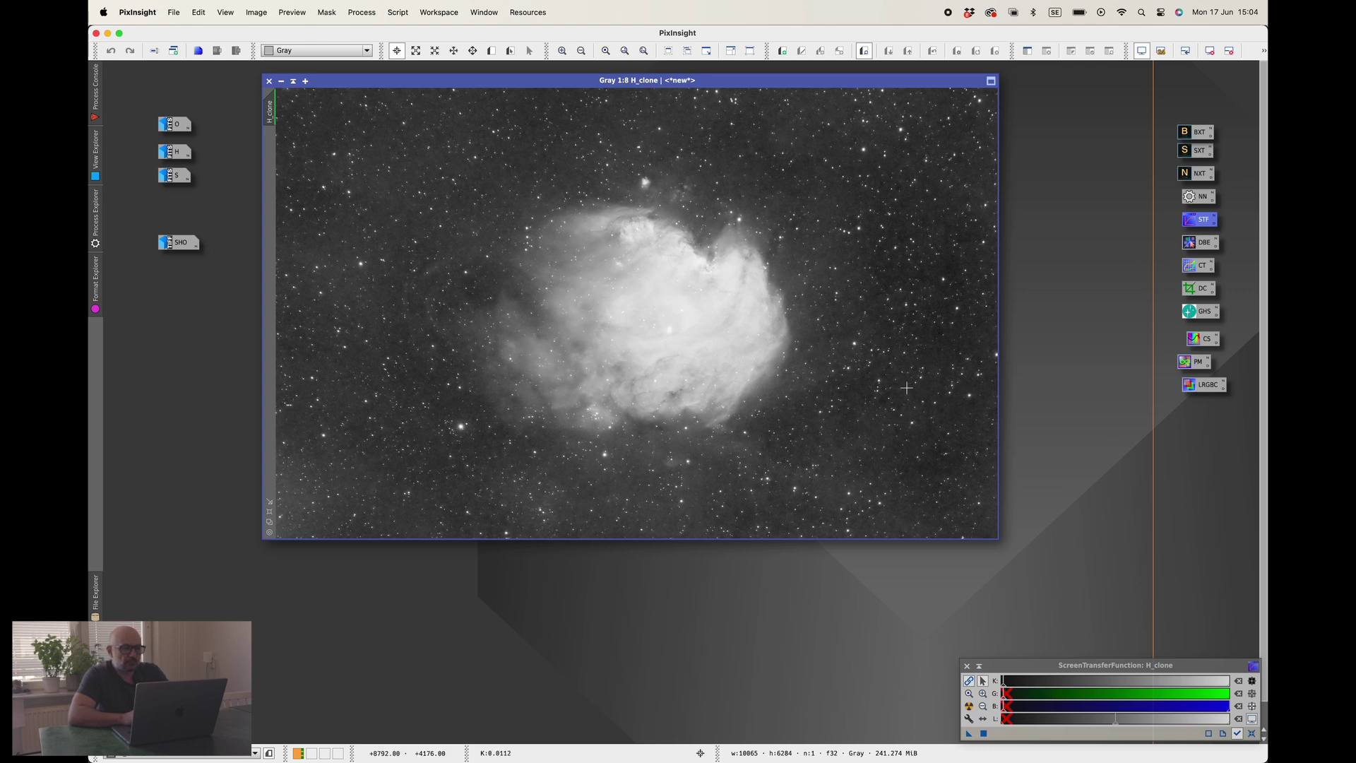
Inspect the stretched nebula at different zoom levels, then apply BlurXTerminator to H_clone.
scroll(643, 260, "down", 1)
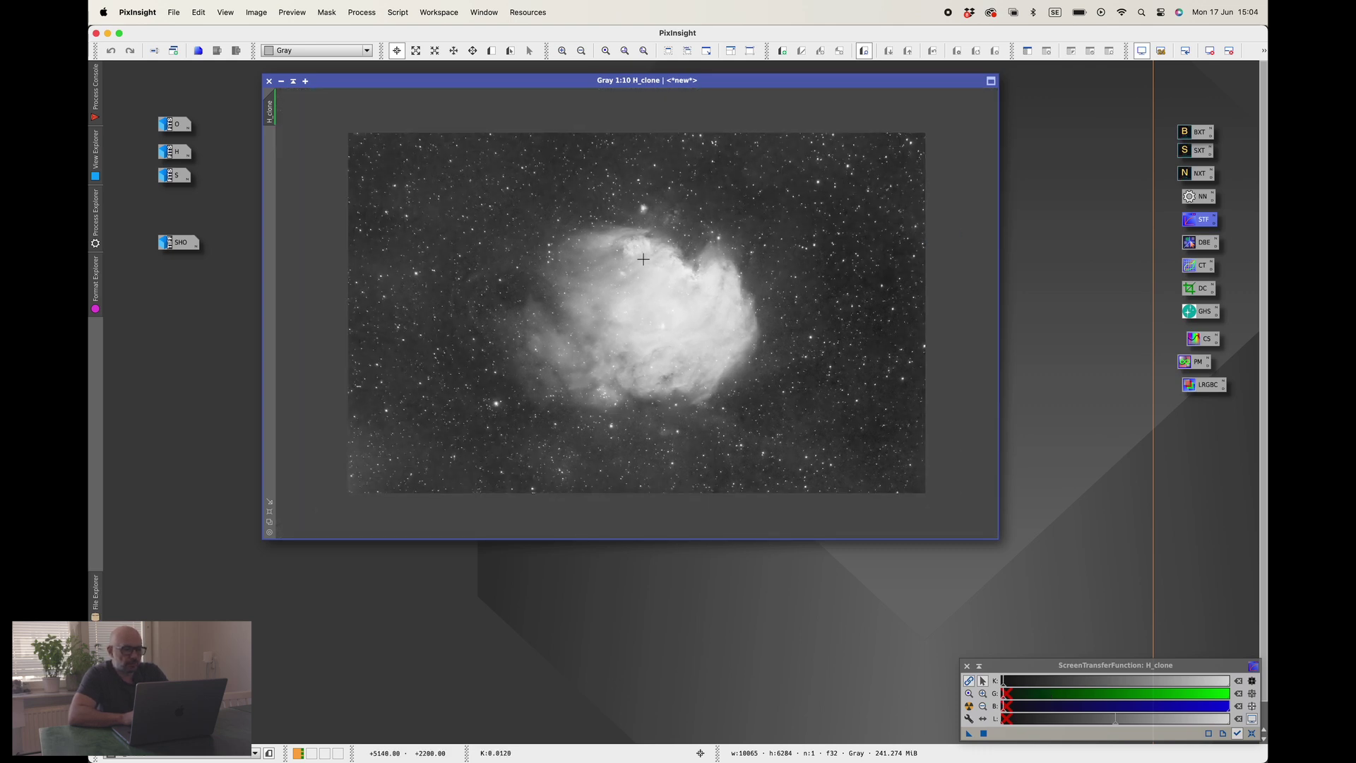
scroll(643, 259, "up", 6)
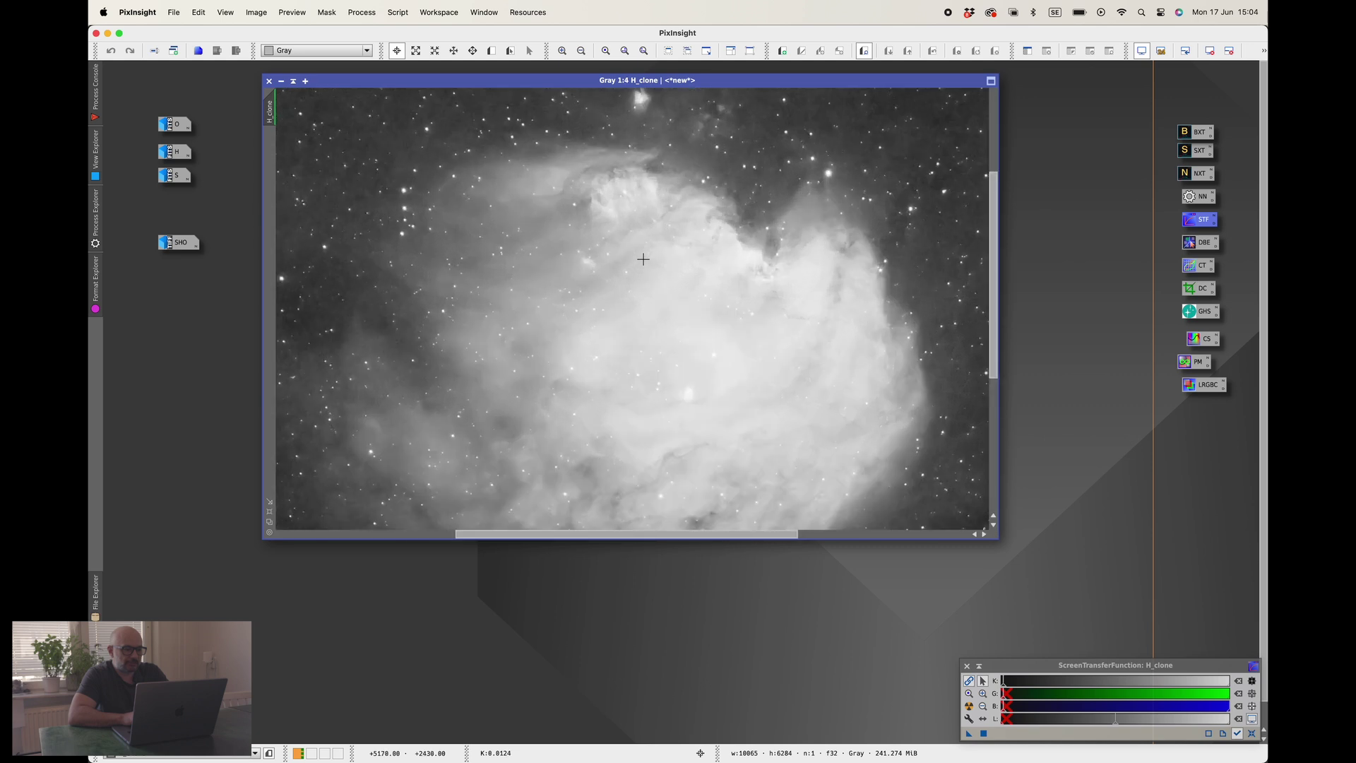
scroll(642, 259, "up", 1)
scroll(642, 260, "down", 3)
scroll(643, 260, "down", 1)
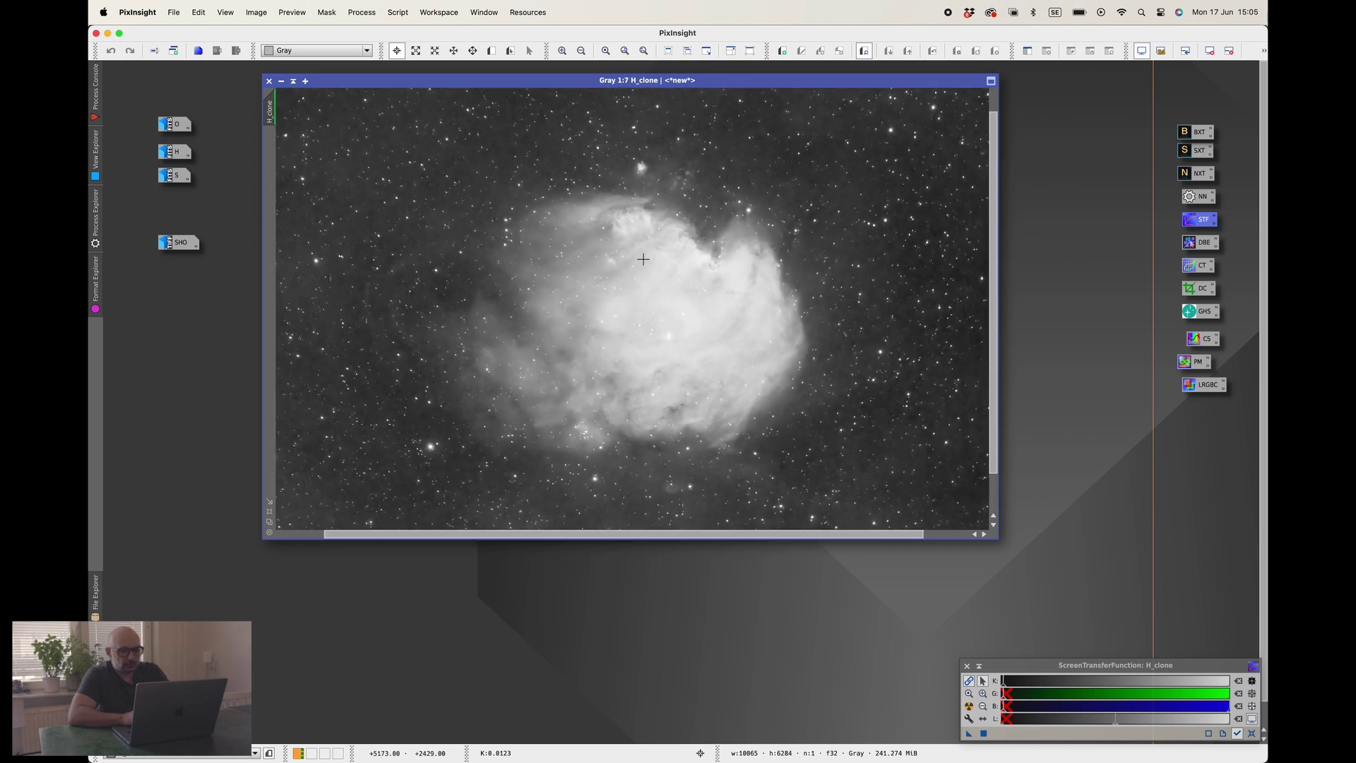
scroll(643, 259, "down", 1)
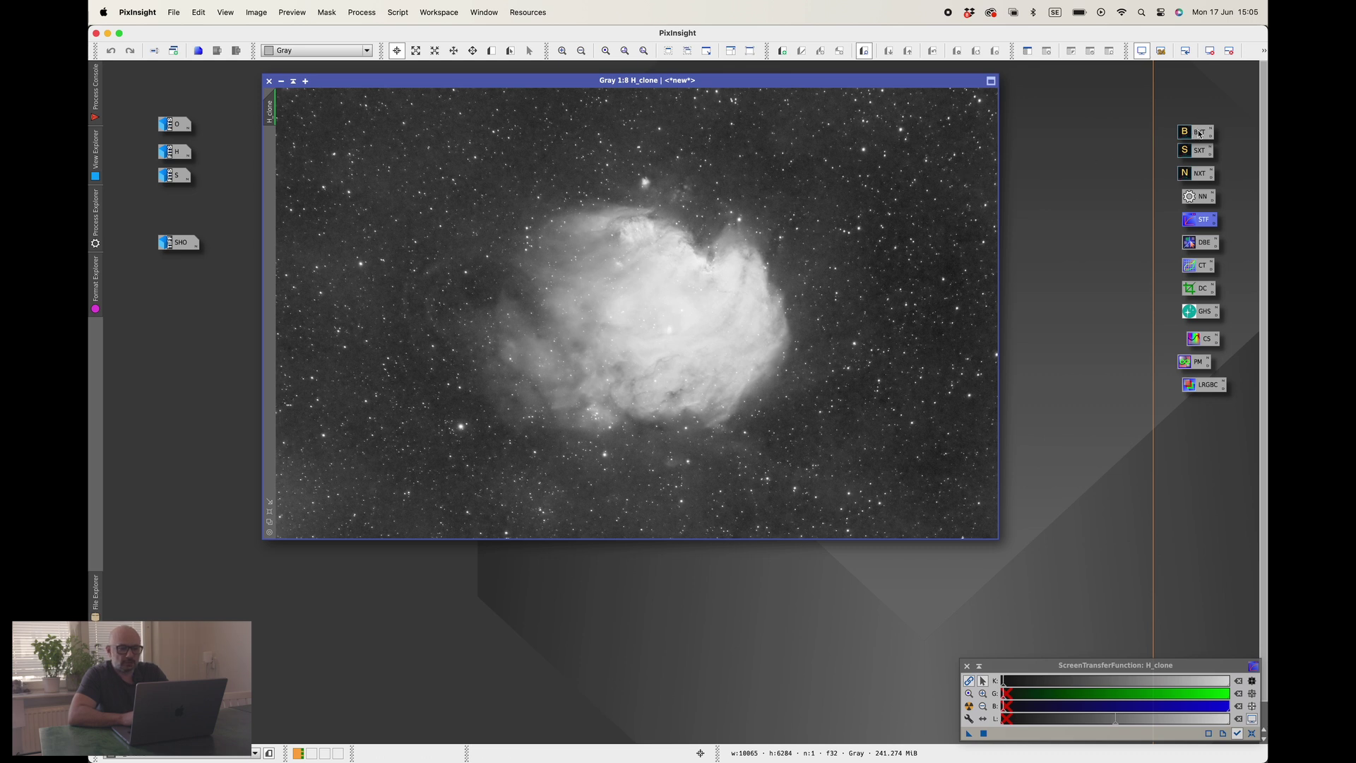
left_click_drag(1199, 133, 803, 237)
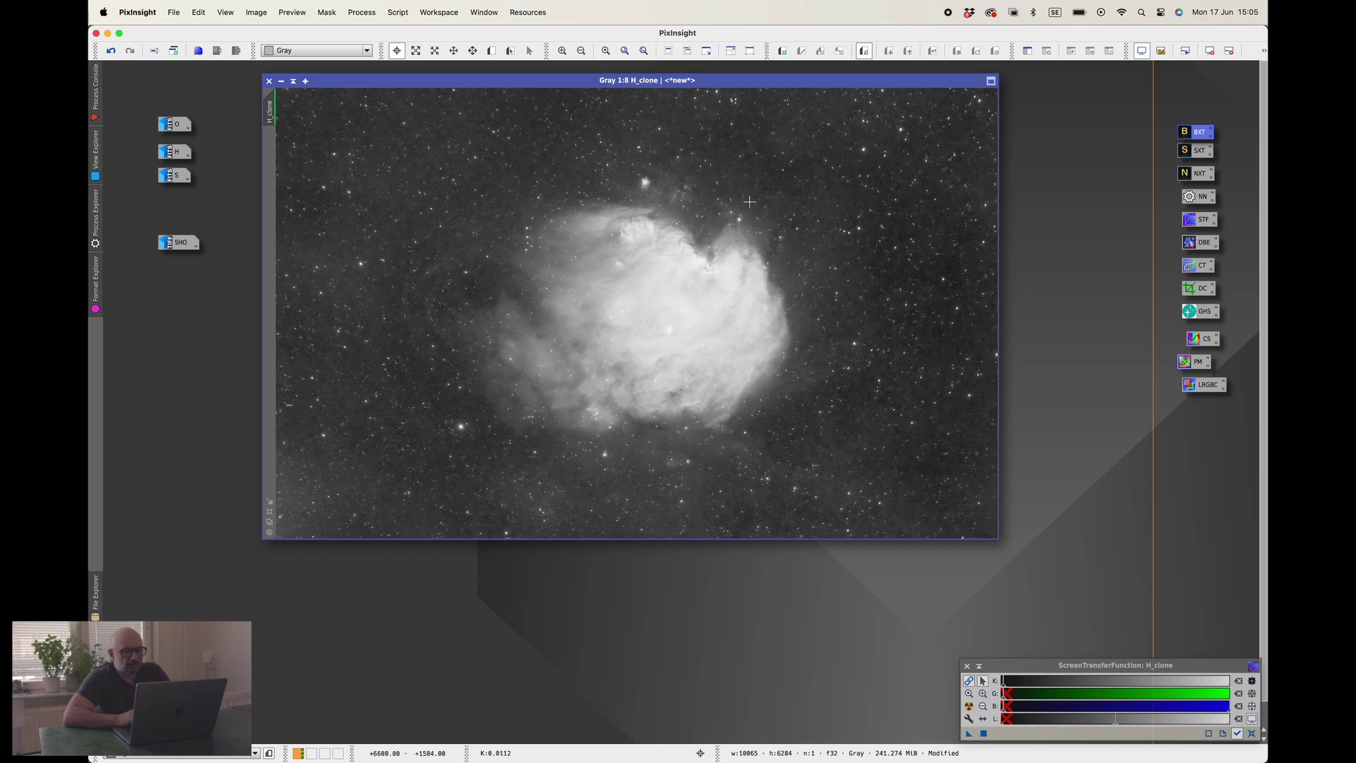
Zoom in and compare H_clone before and after BXT sharpening using Undo/Redo.
scroll(589, 181, "up", 4)
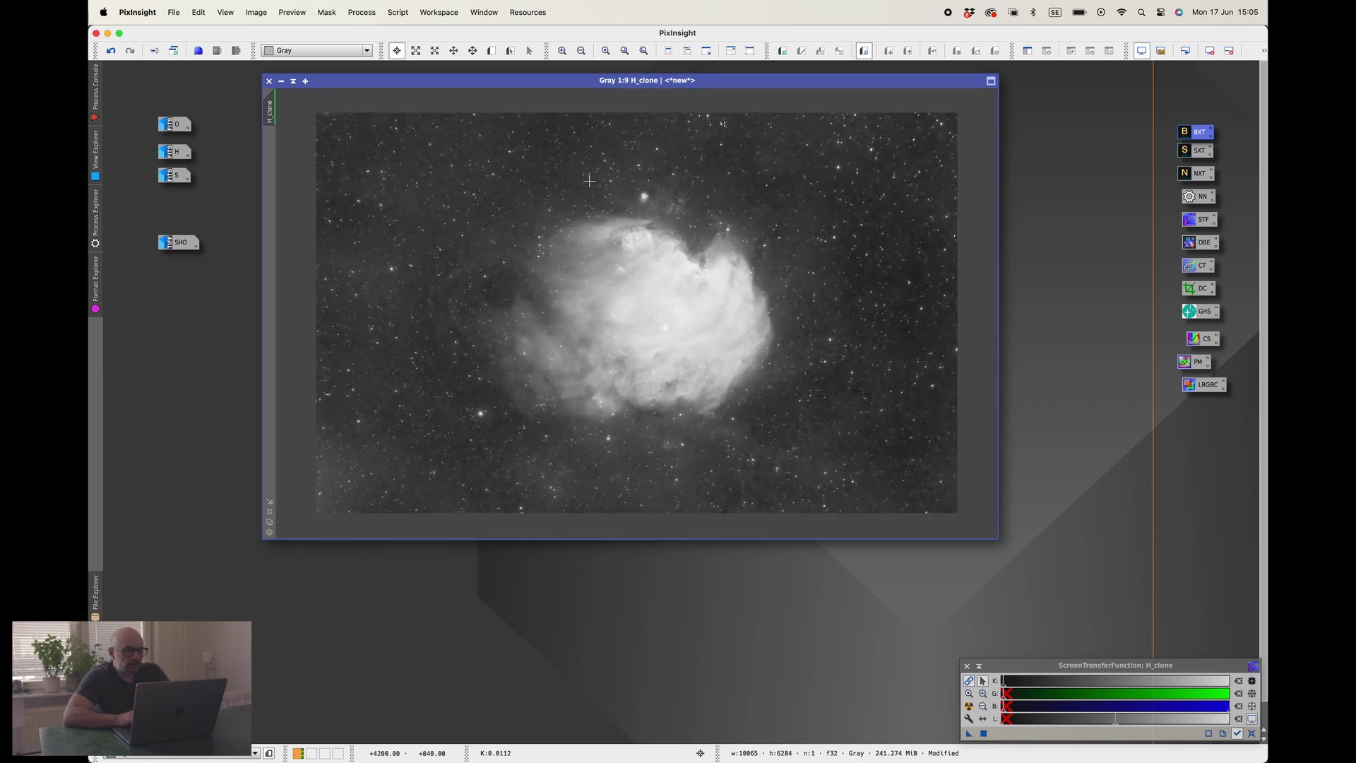
scroll(589, 180, "up", 1)
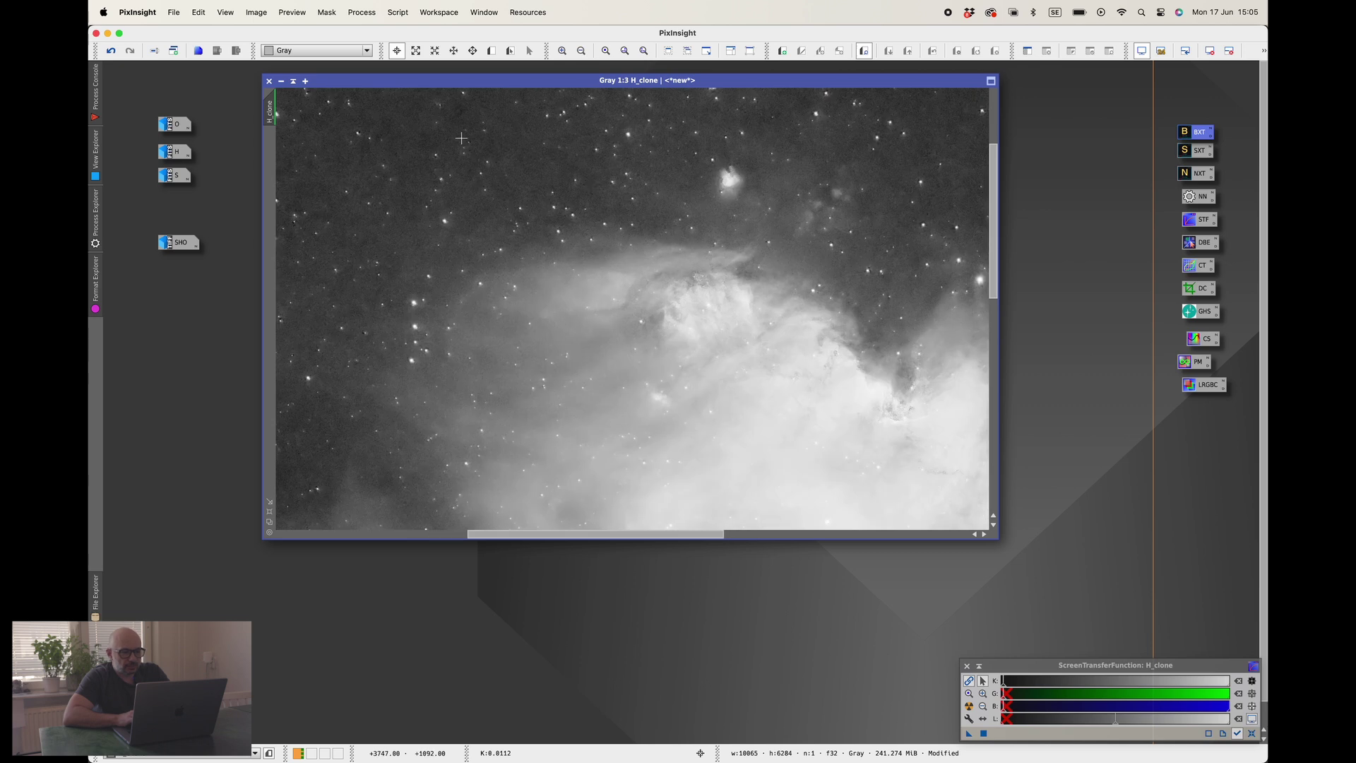
left_click(110, 51)
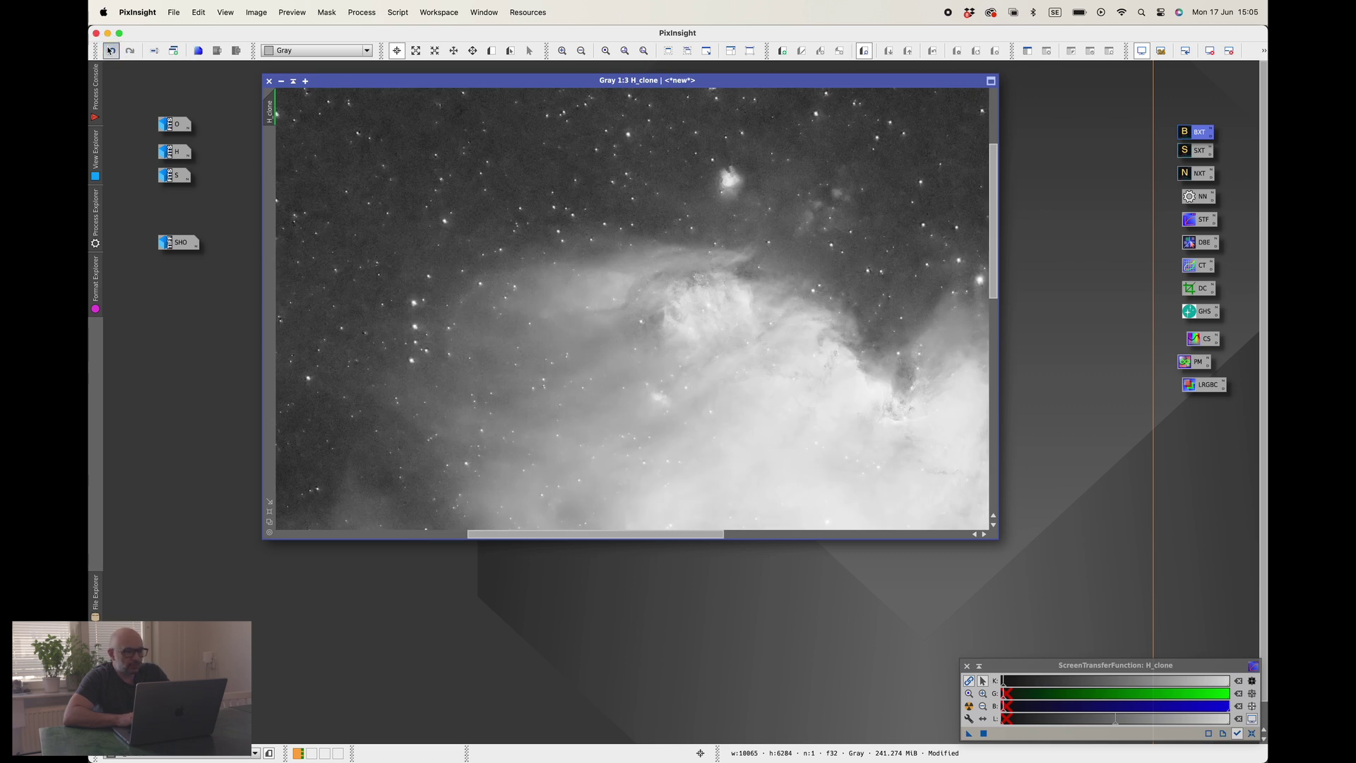
left_click(129, 51)
Apply NoiseXTerminator noise reduction to the sharpened H_clone image.
scroll(609, 288, "up", 2)
scroll(609, 289, "down", 6)
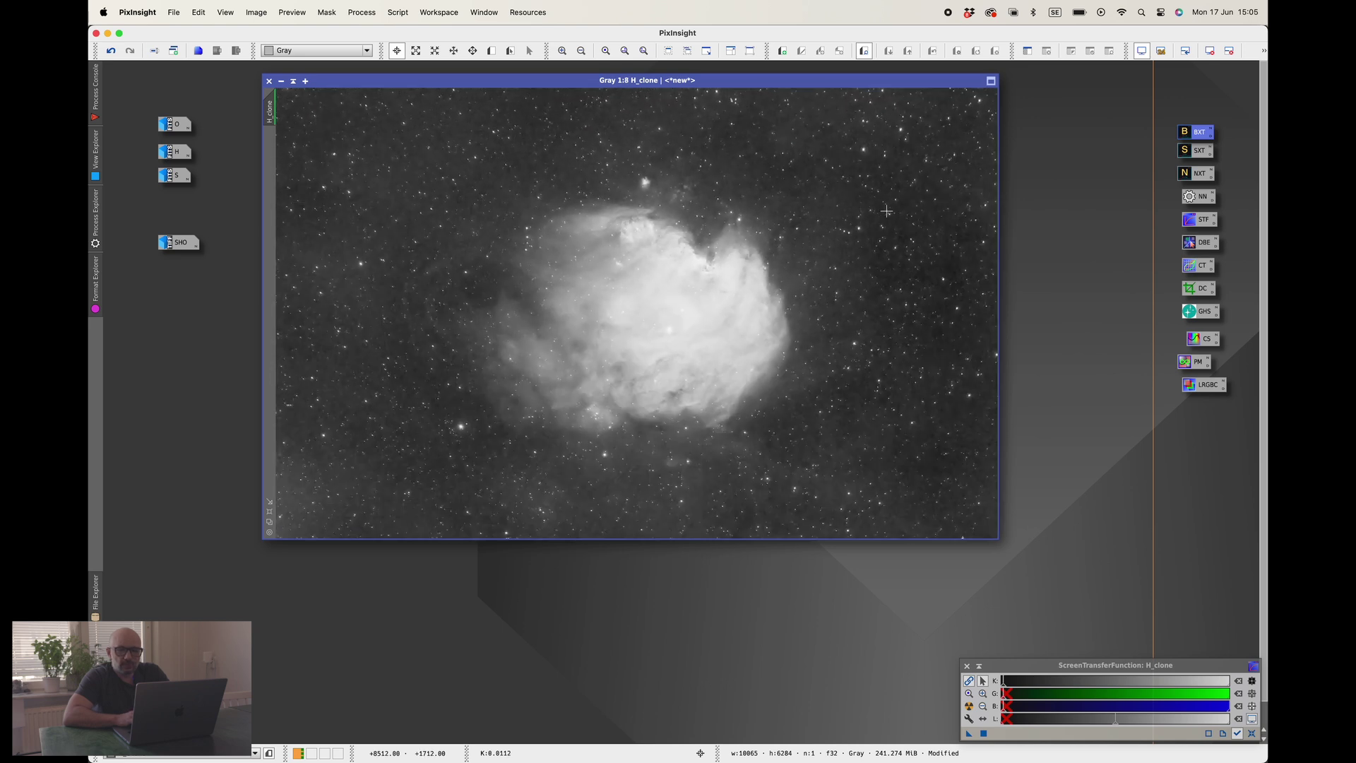
left_click_drag(1196, 173, 834, 251)
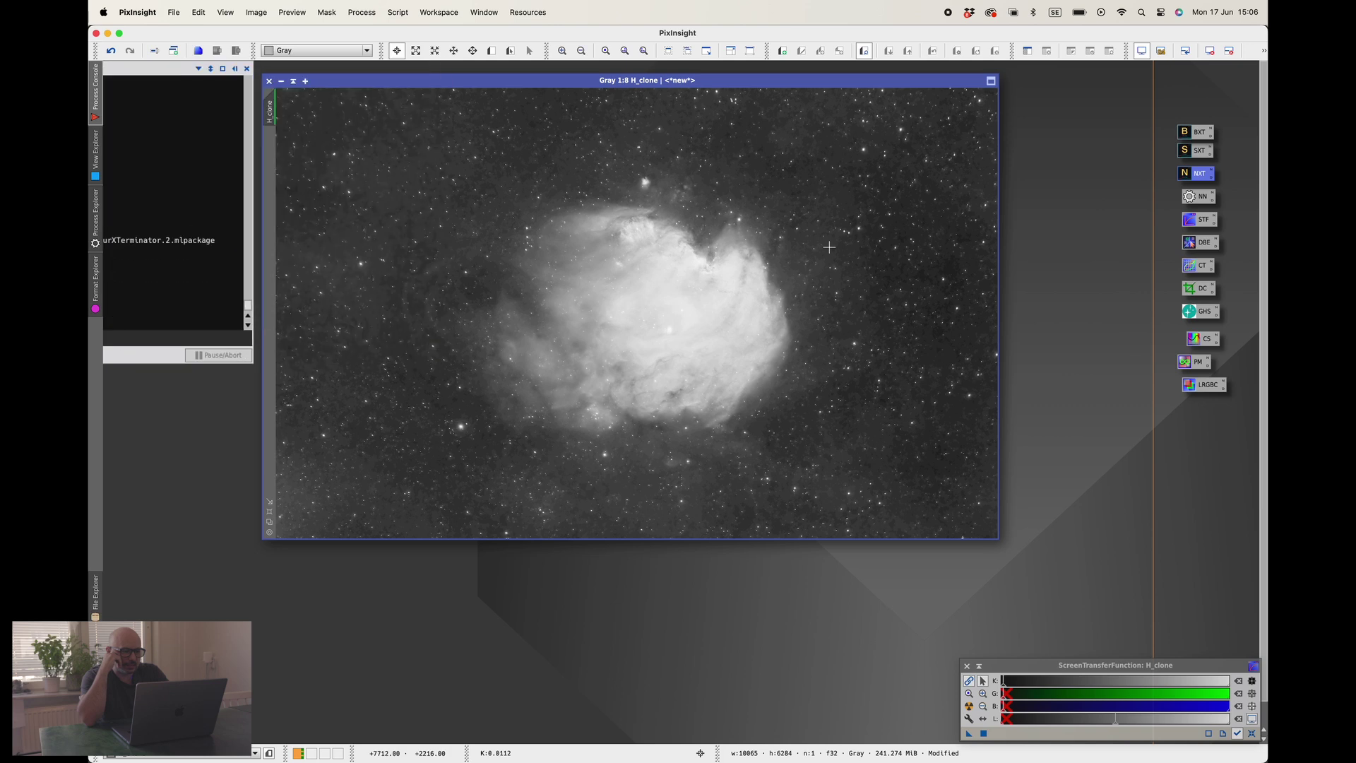
Zoom in and toggle Undo/Redo to compare H_clone with and without NXT noise reduction.
scroll(798, 241, "down", 2)
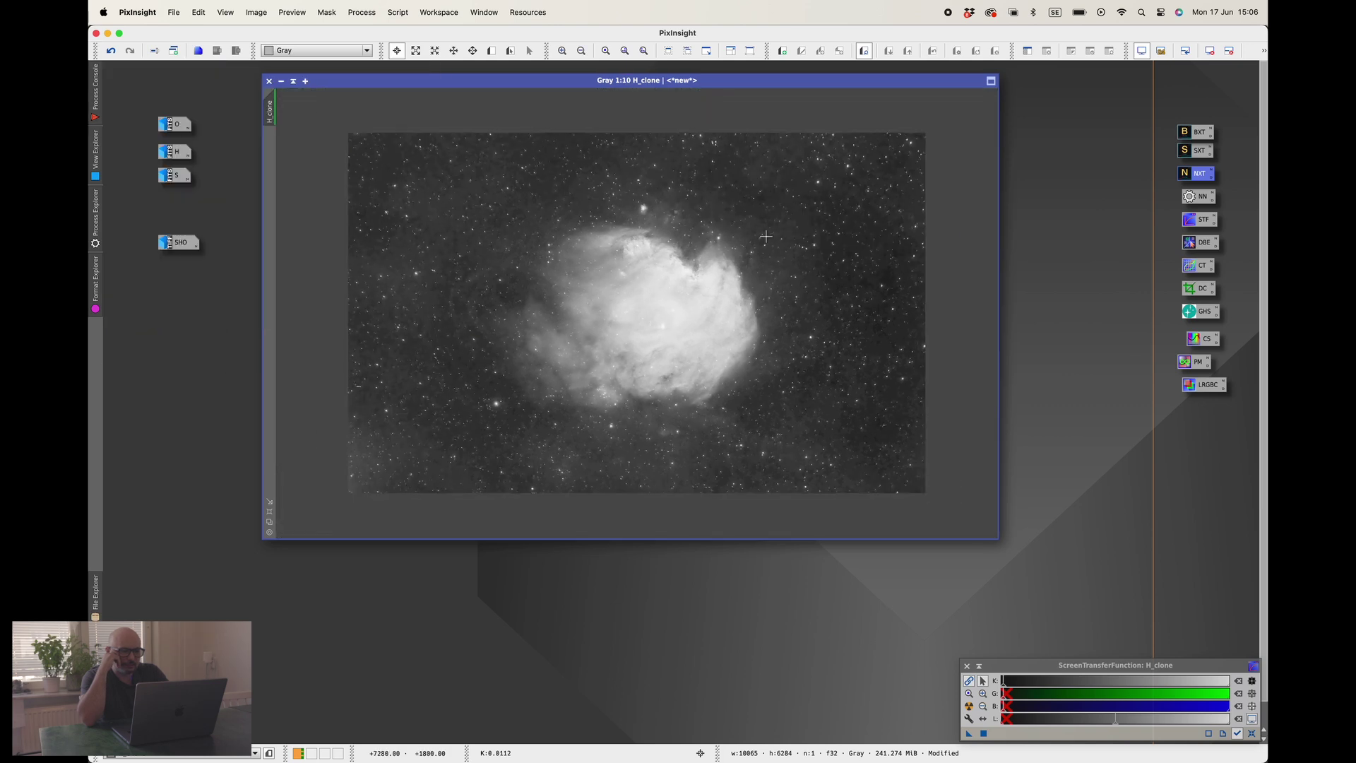
scroll(766, 236, "up", 5)
scroll(765, 236, "up", 2)
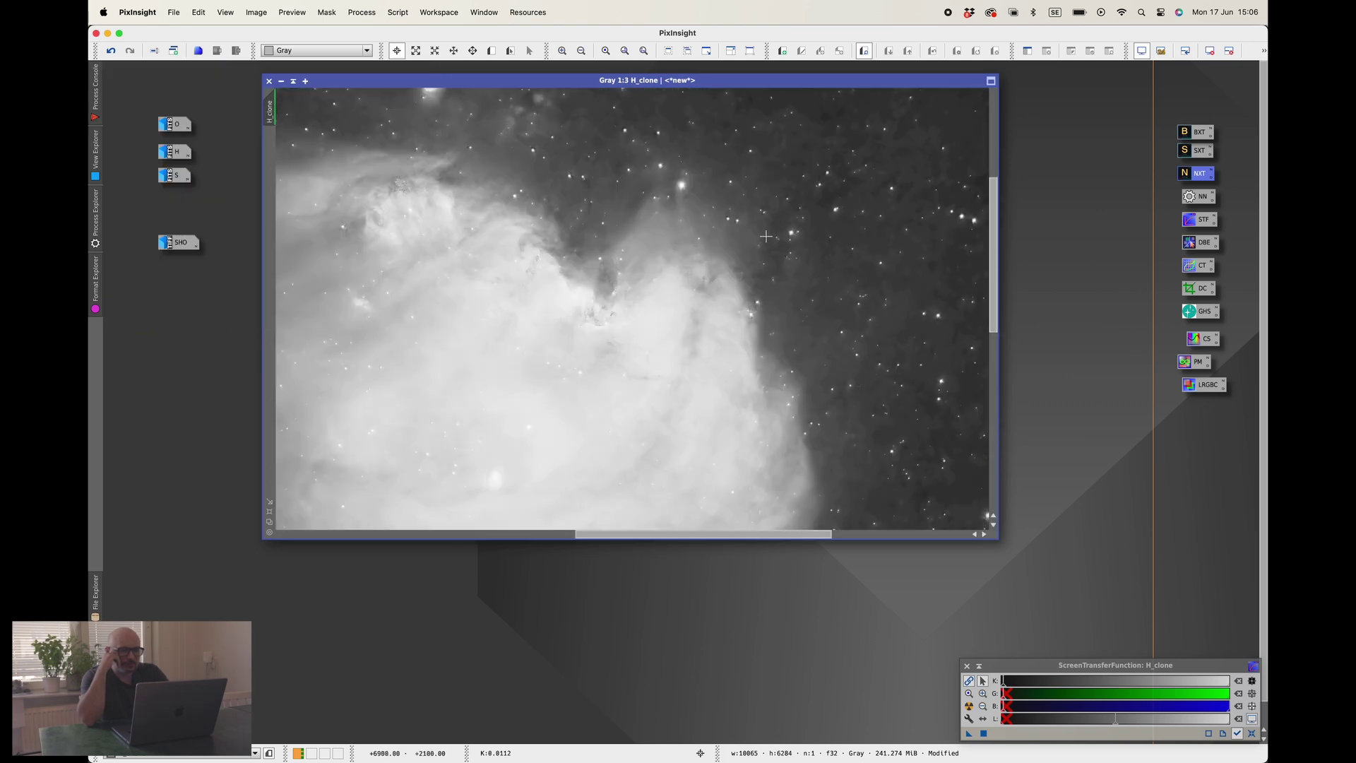
left_click(130, 50)
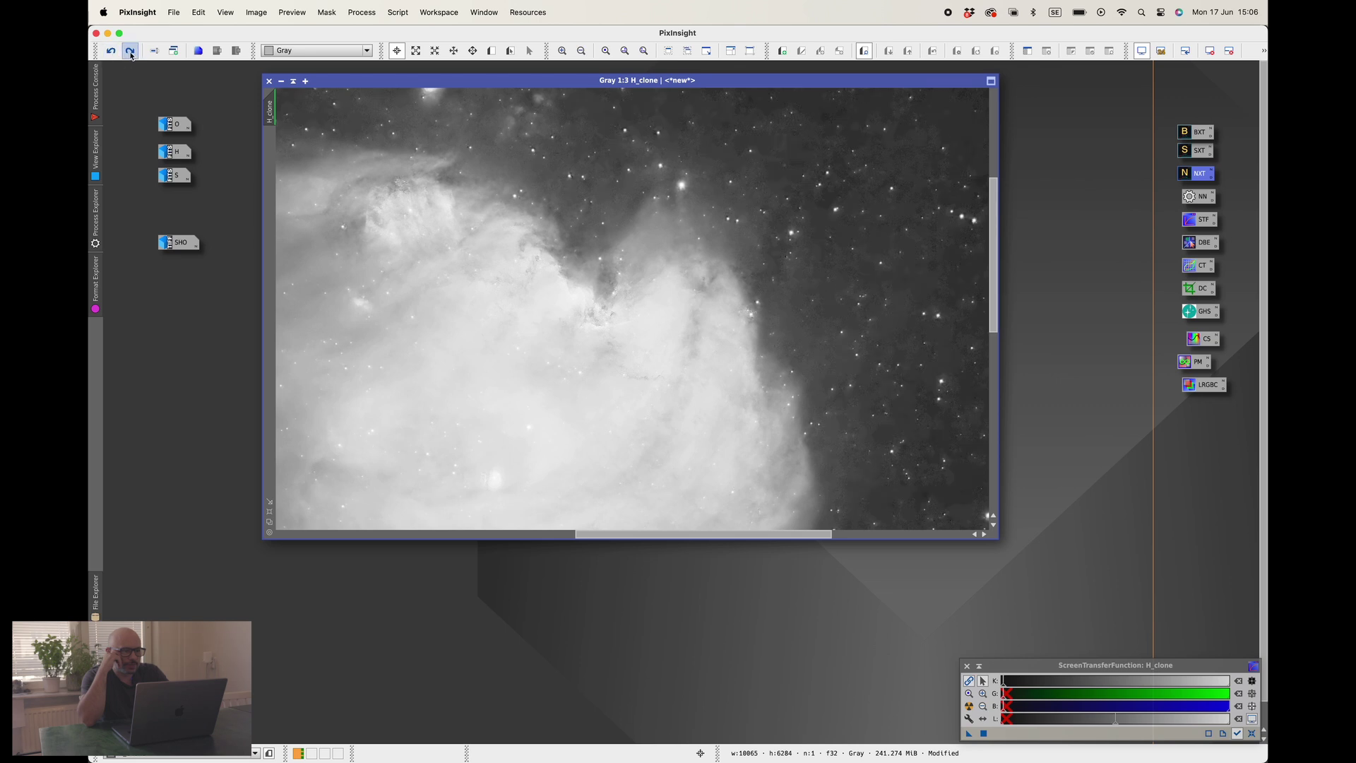
left_click(111, 51)
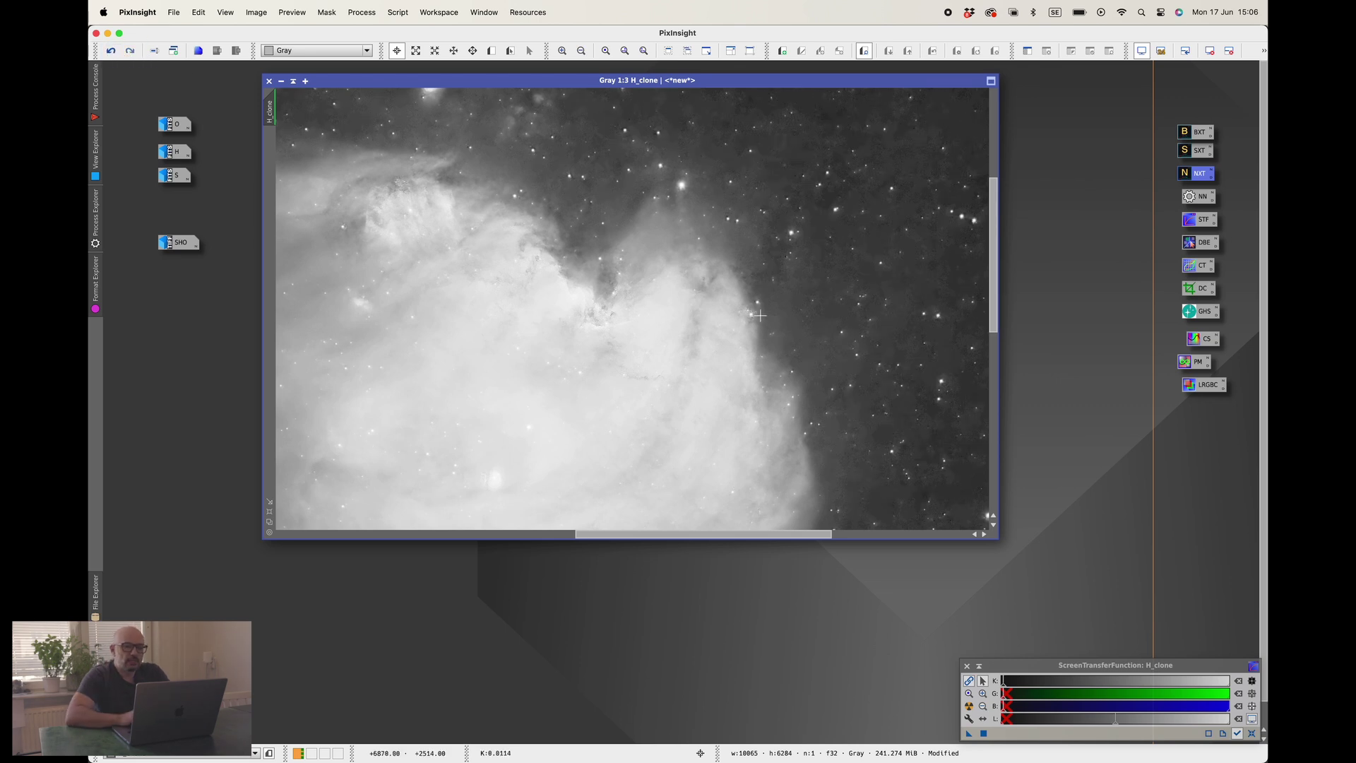
Zoom back out and reset the screen stretch so H_clone displays black.
scroll(840, 377, "up", 1)
scroll(841, 377, "down", 4)
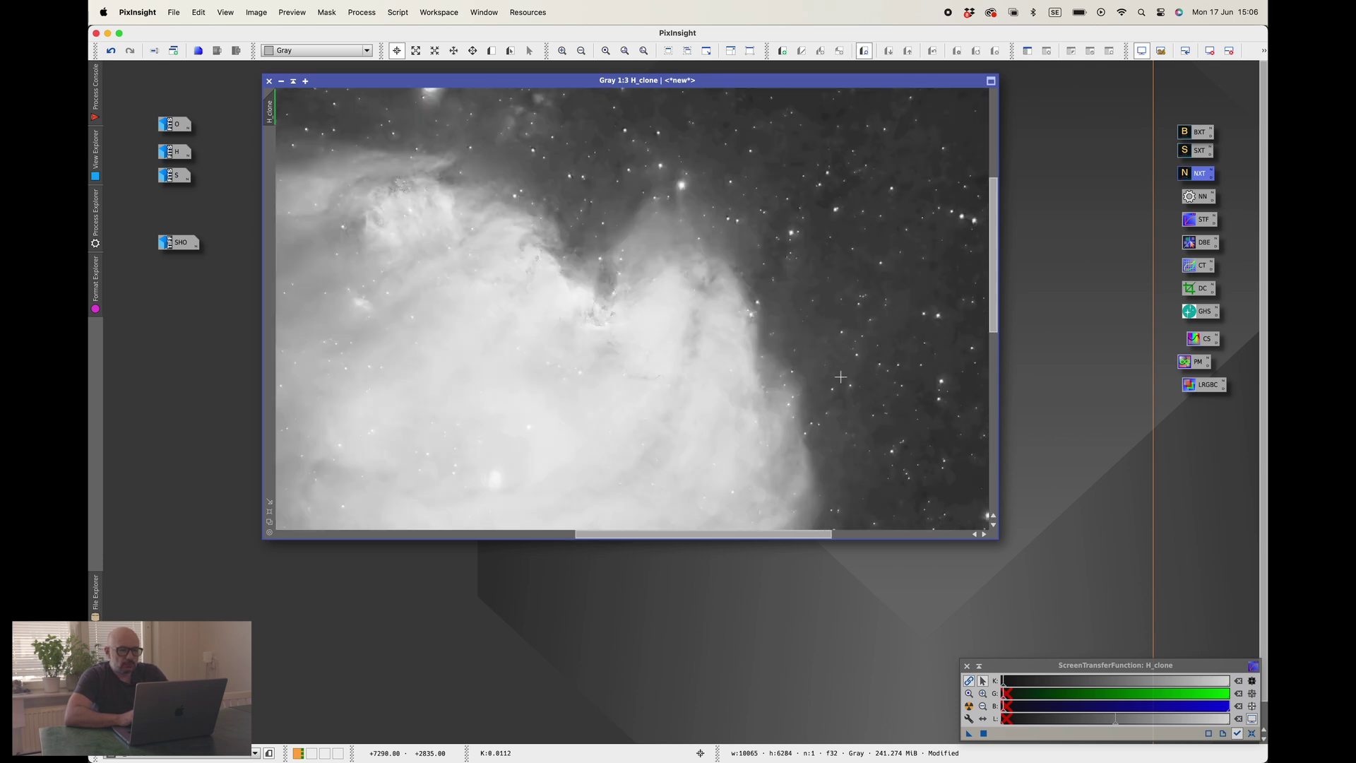
scroll(841, 377, "down", 1)
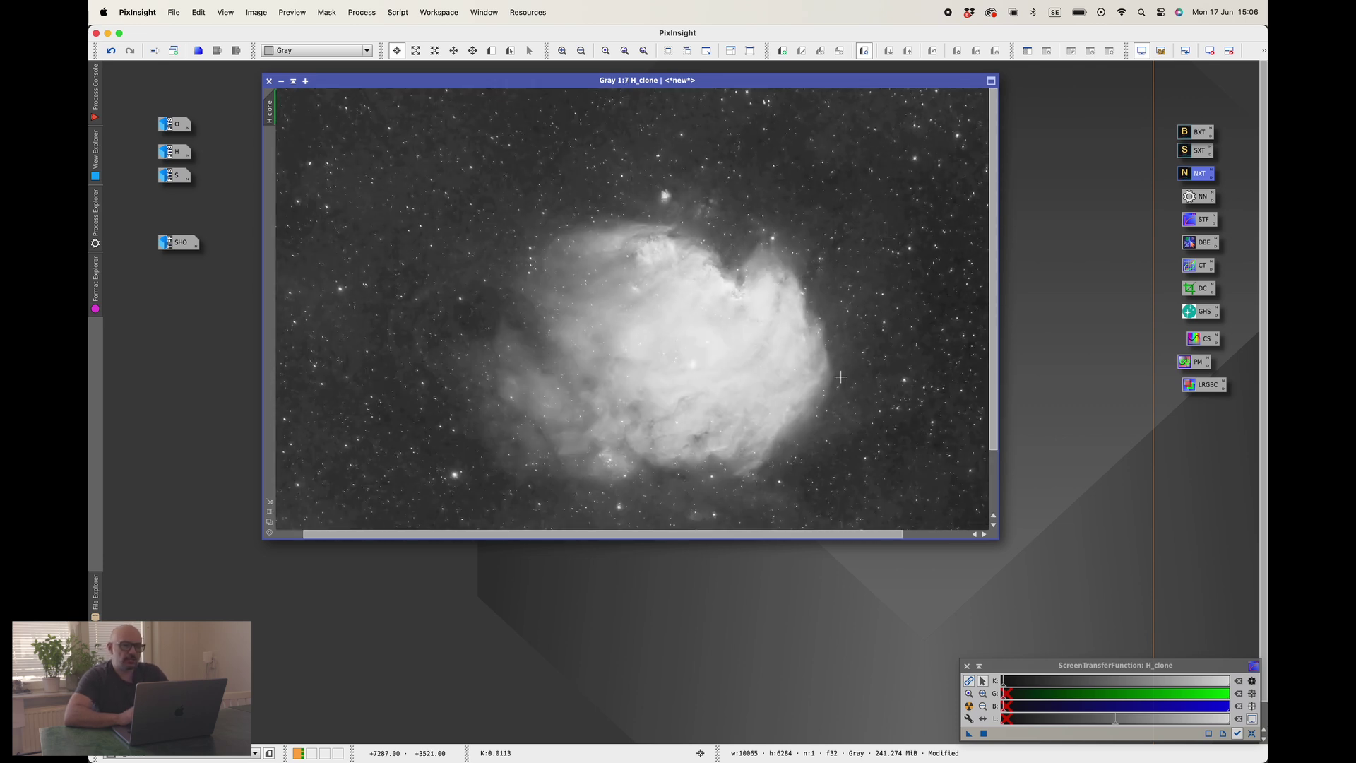
scroll(841, 378, "down", 1)
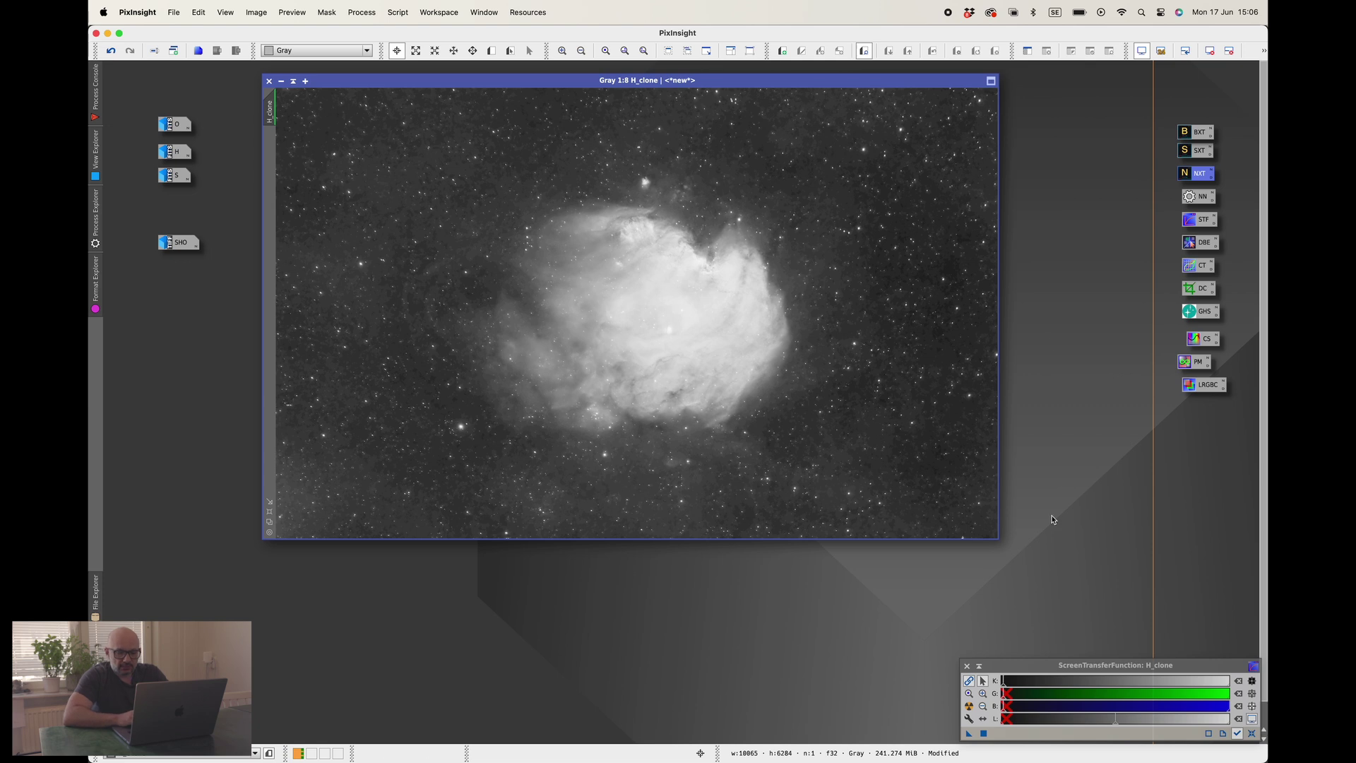
left_click(1251, 737)
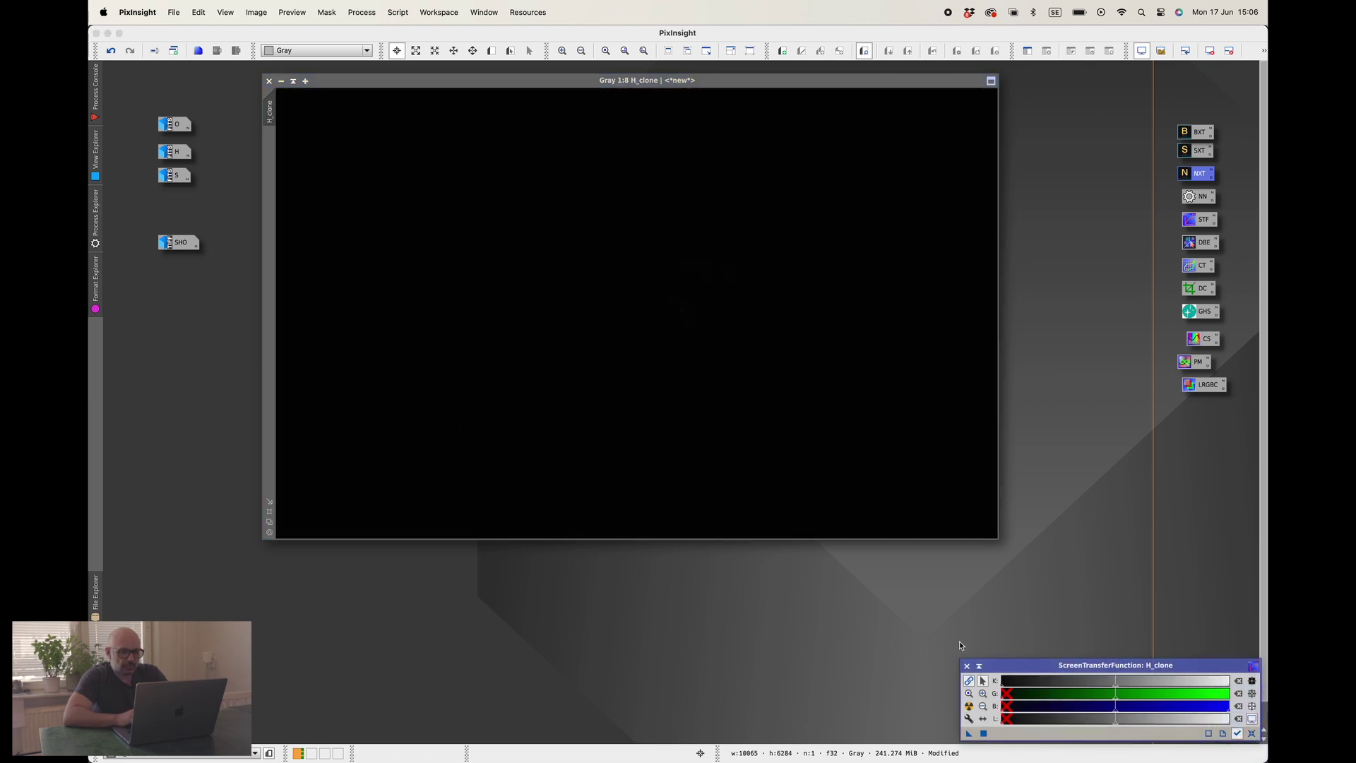
Close the ScreenTransferFunction panel and move the H_clone window up and left.
left_click(969, 665)
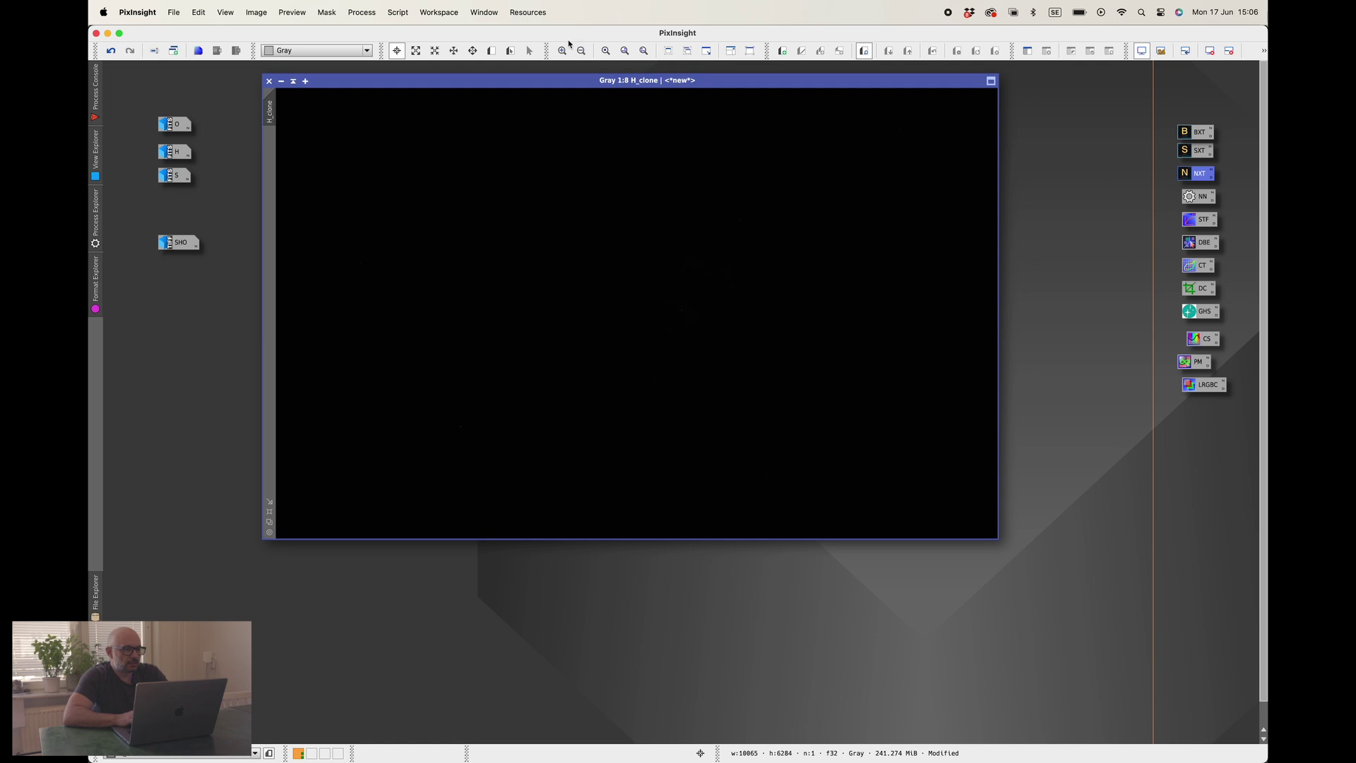
left_click_drag(544, 85, 512, 74)
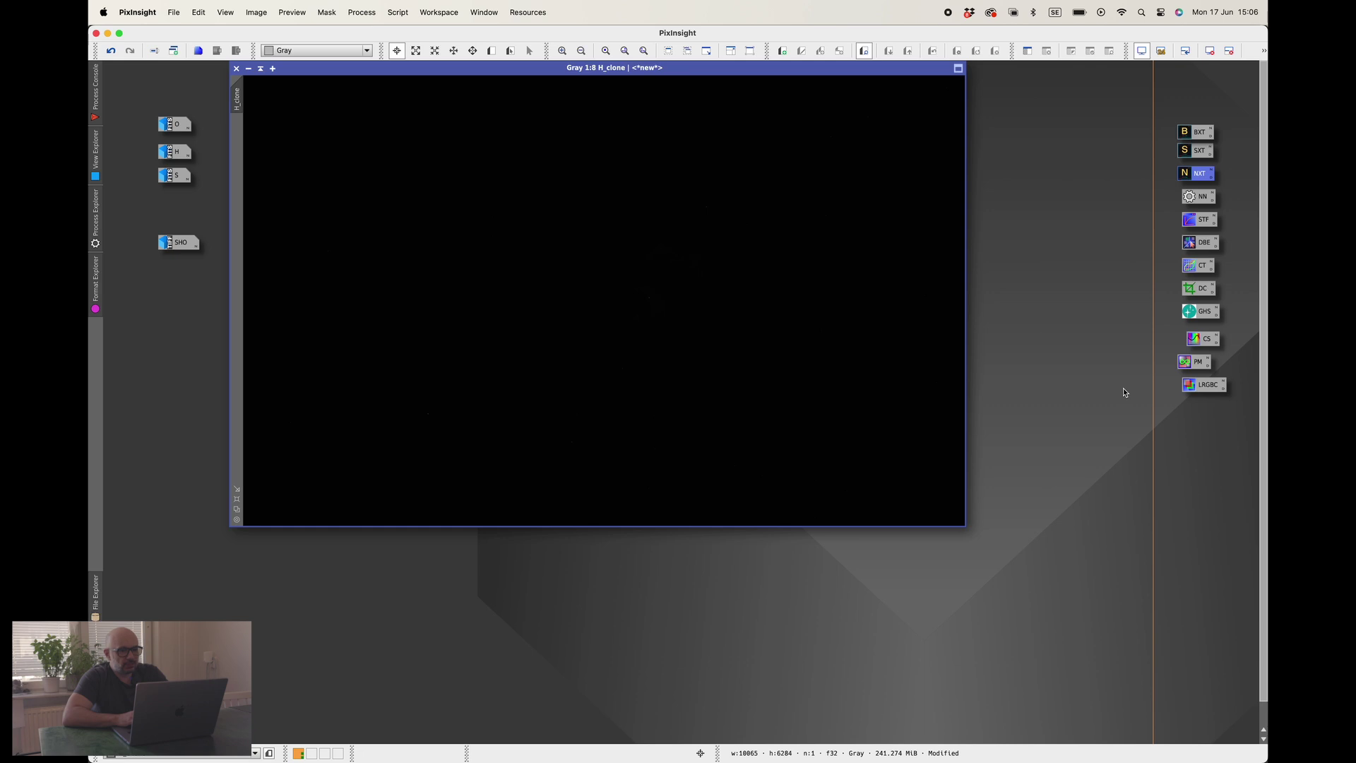
Open GeneralizedHyperbolicStretch, magnify its histogram graph, and set the transformation type to Linear.
double_click(1203, 315)
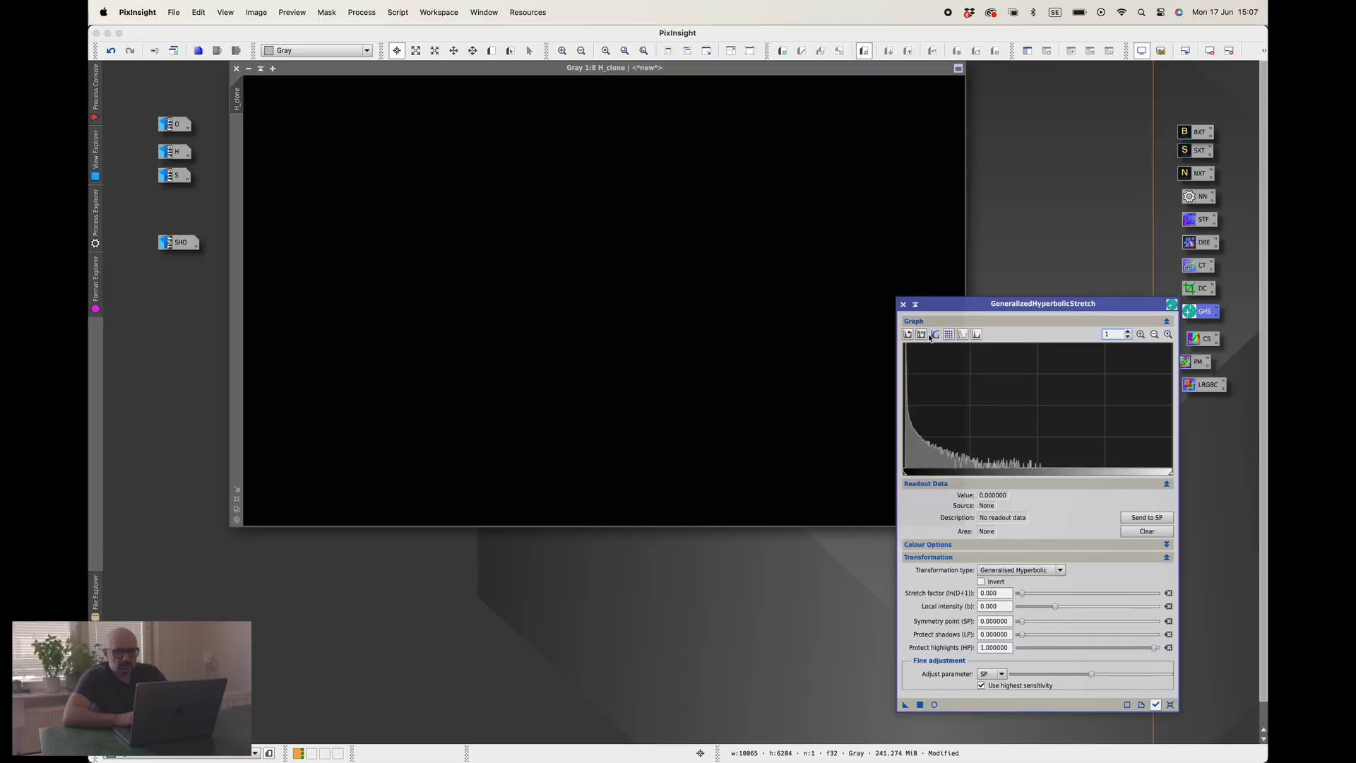
left_click(1128, 333)
left_click(1128, 332)
left_click(1128, 333)
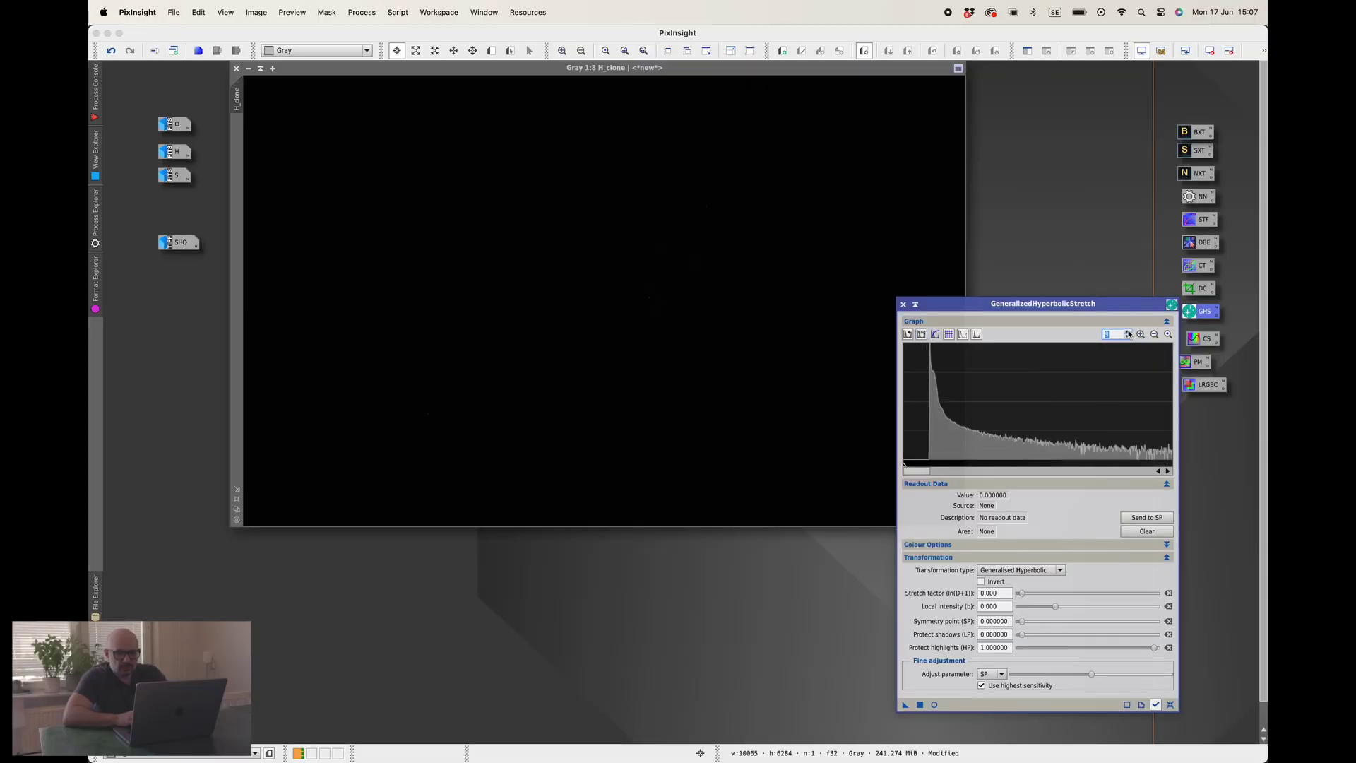
left_click(1030, 569)
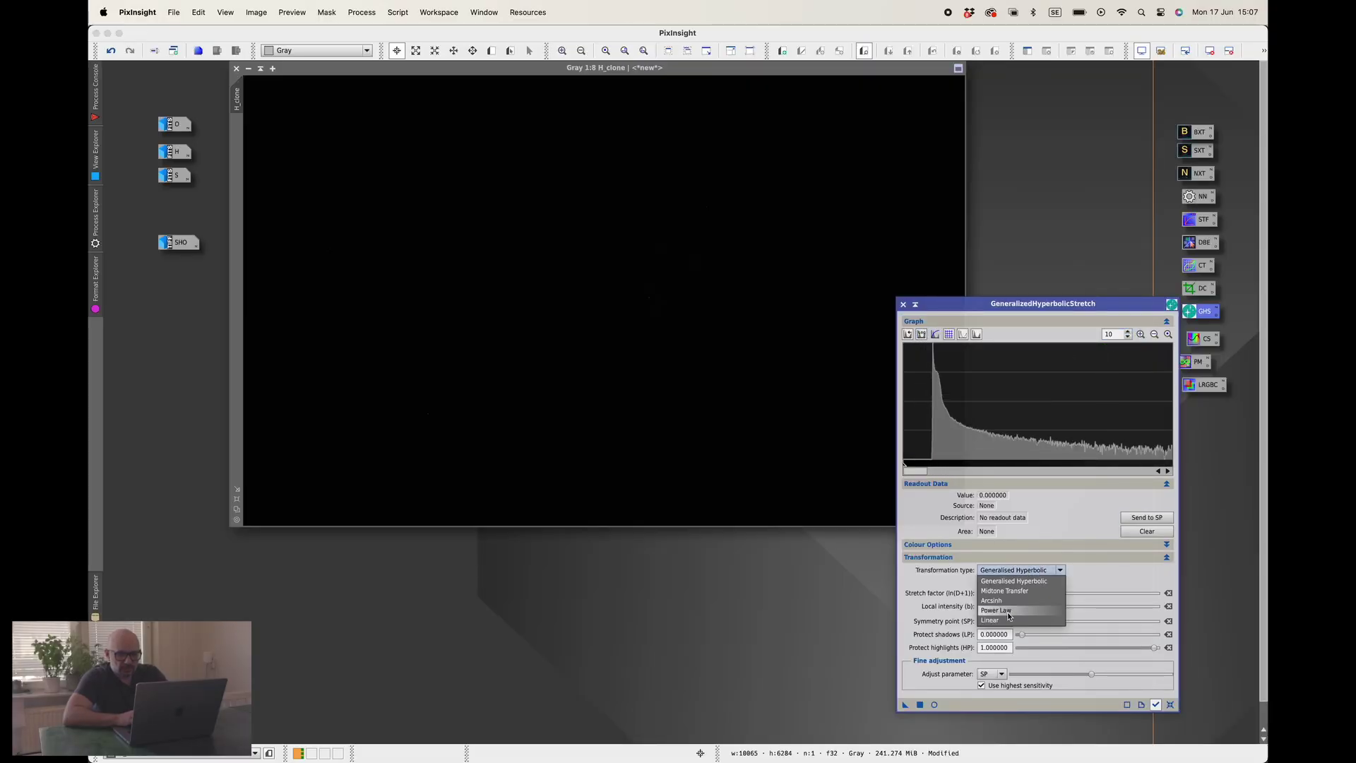
left_click(1017, 614)
Apply a linear black point of 0.007908, reset GHS to defaults, and open Real-Time Preview.
left_click(925, 423)
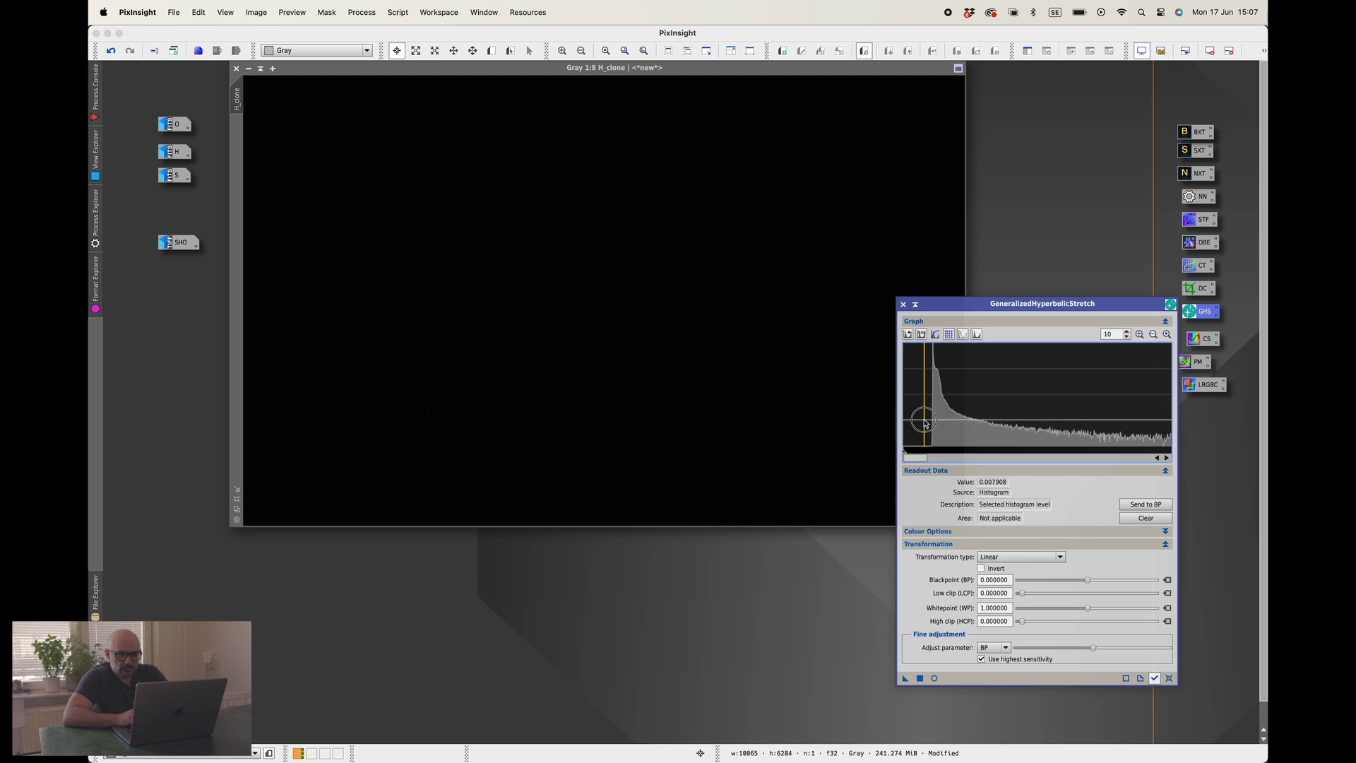
left_click(1145, 504)
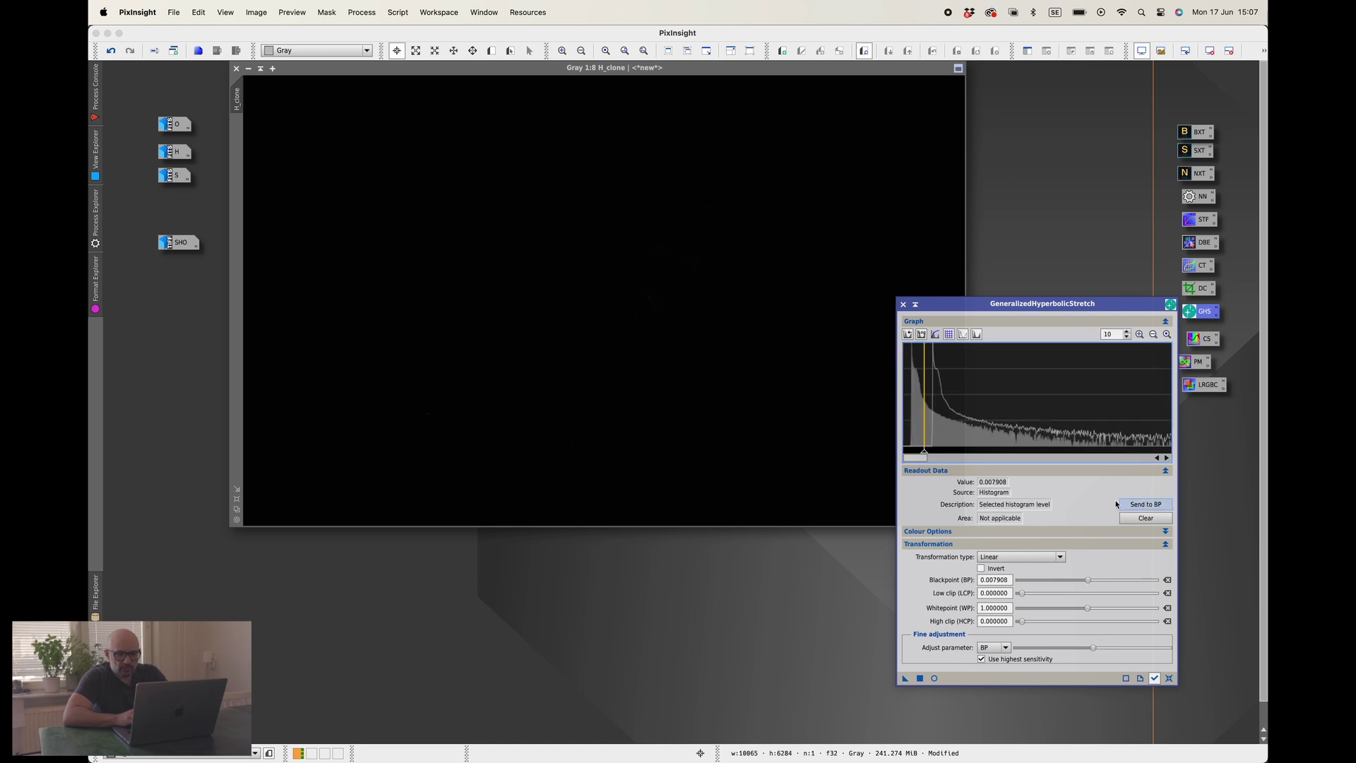
left_click(920, 679)
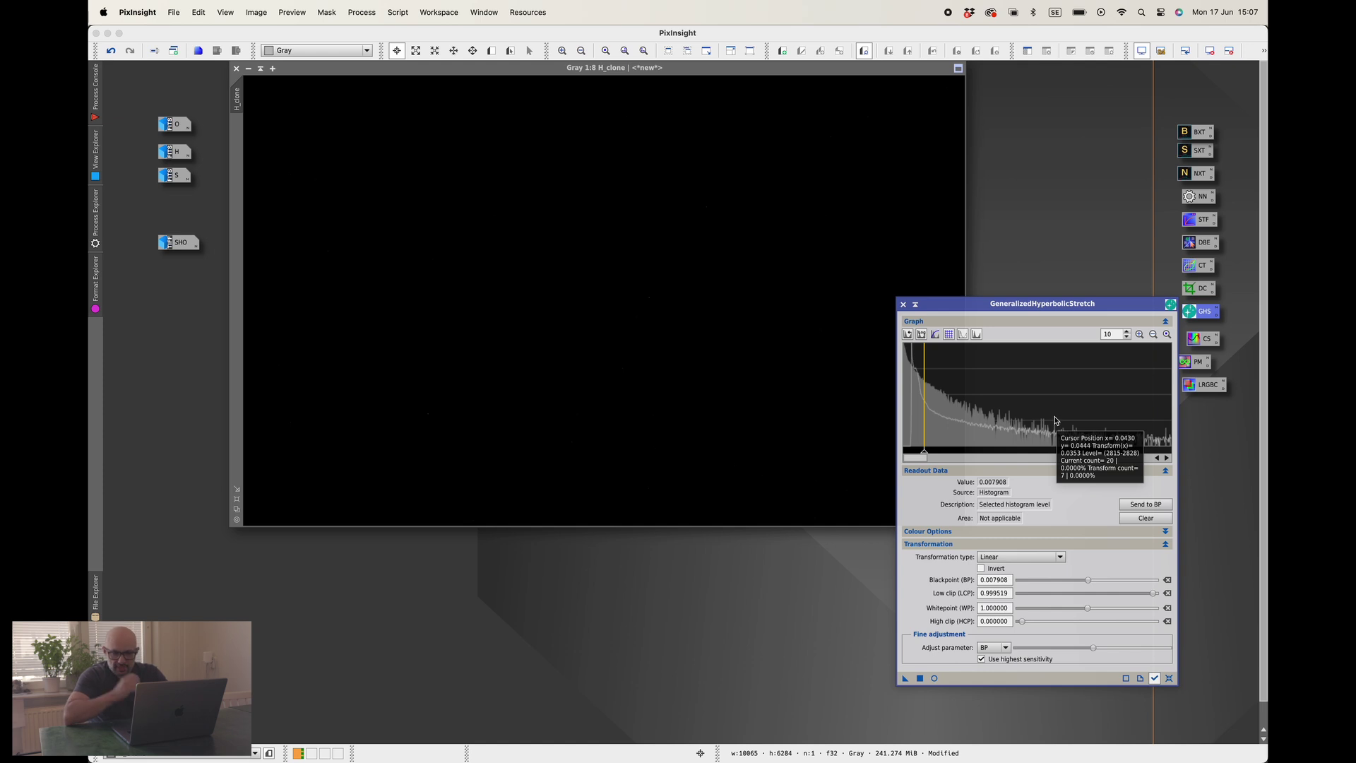
left_click(1169, 678)
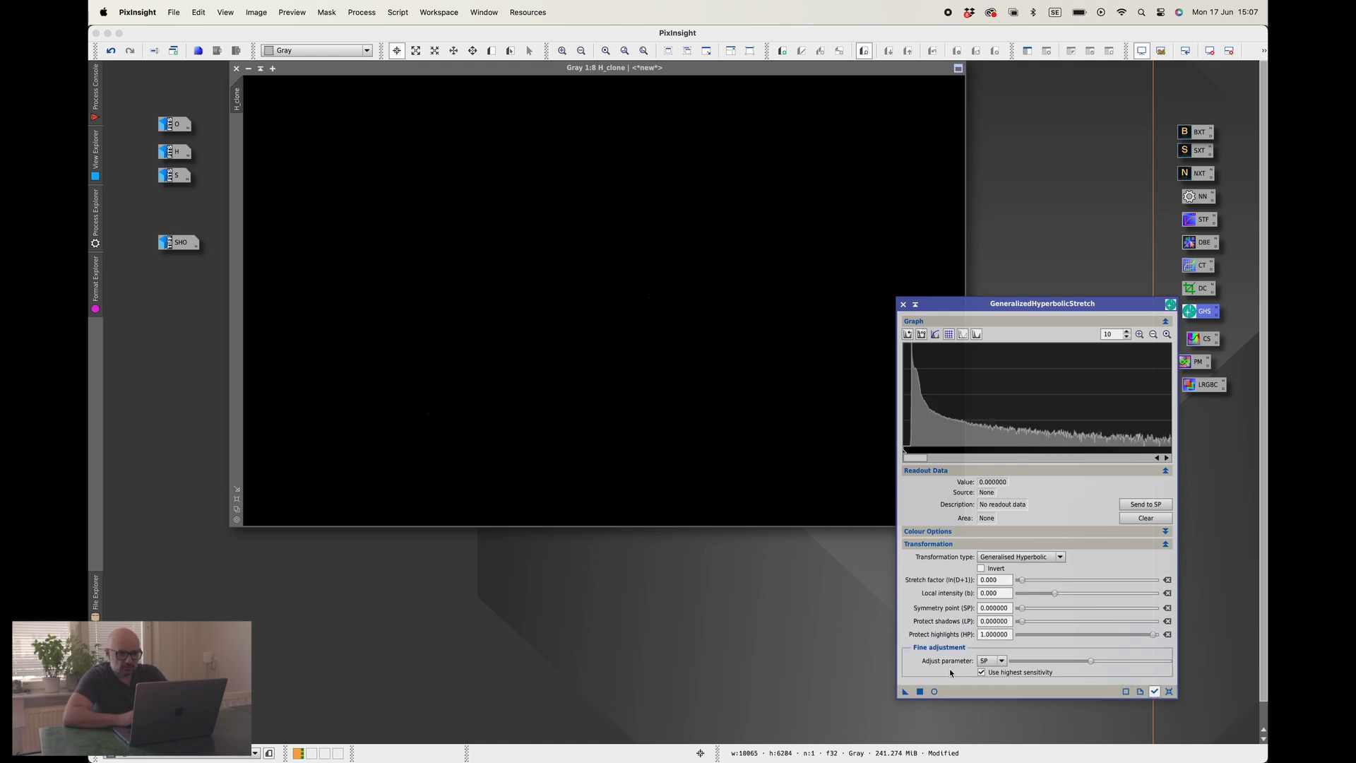
left_click(935, 691)
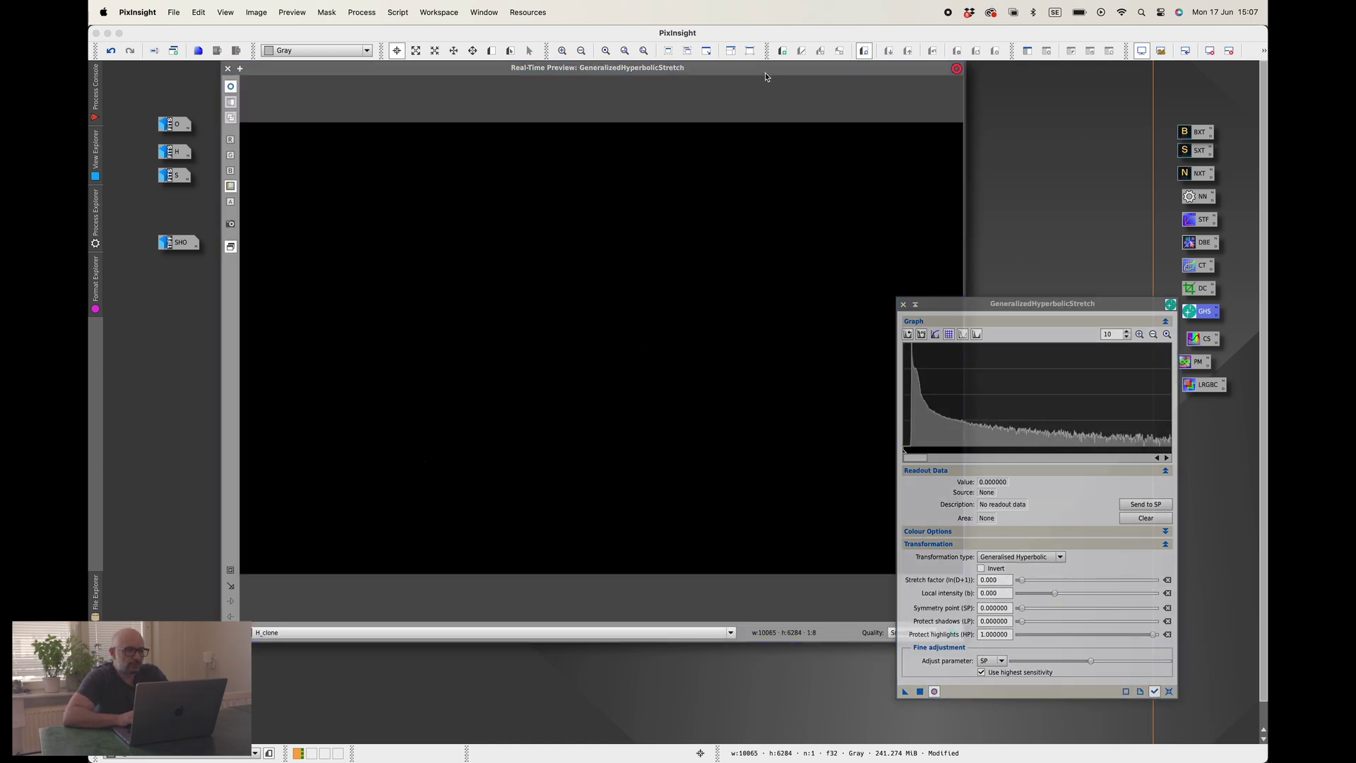
Position the real-time preview window over the image and zoom the GHS graph to 111.
left_click_drag(772, 71, 718, 82)
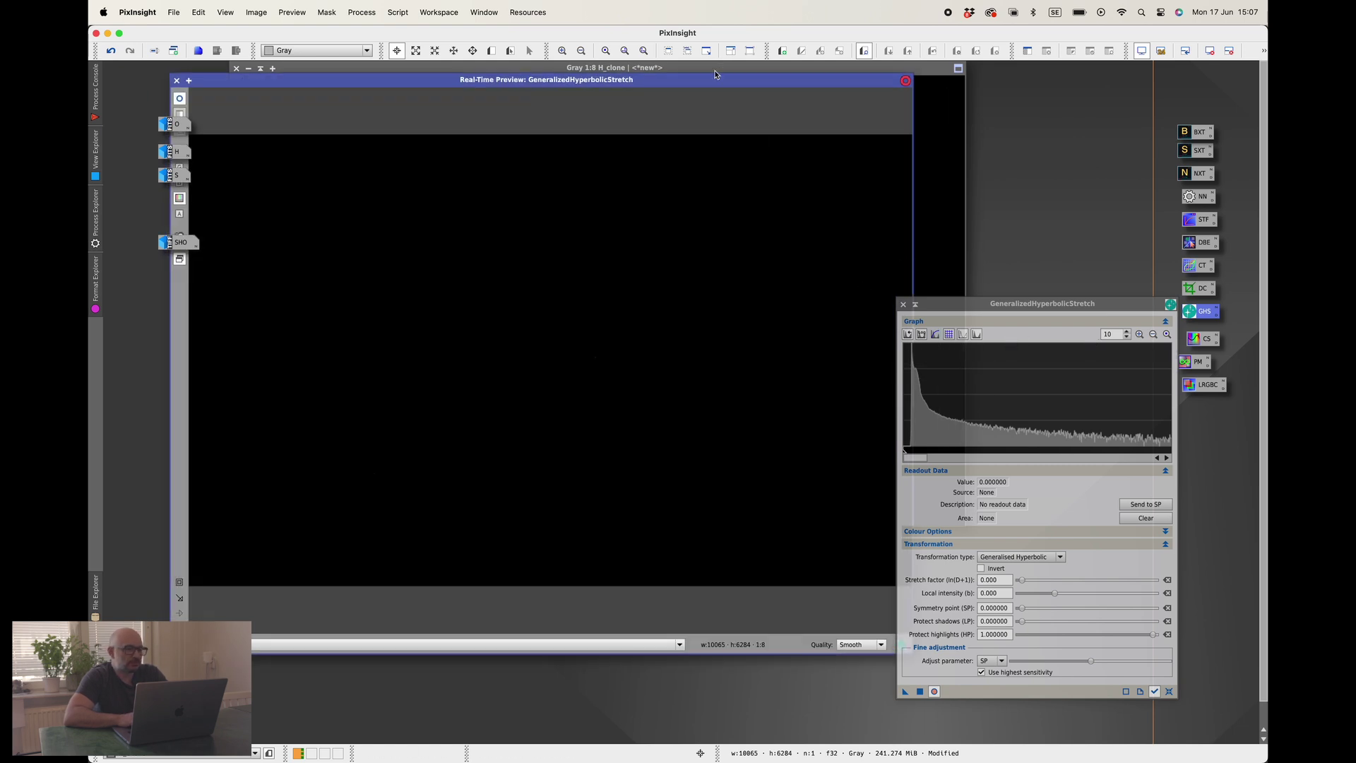
left_click_drag(705, 83, 734, 82)
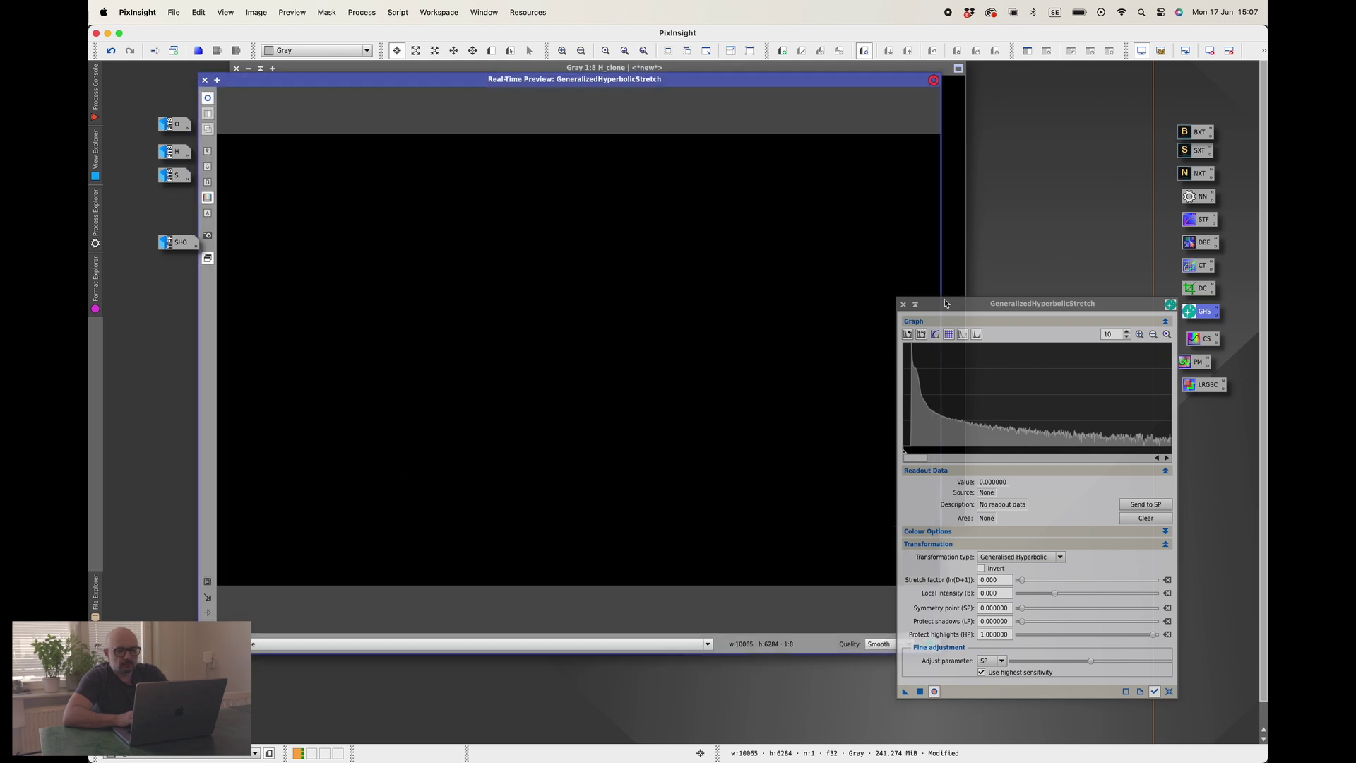
left_click(921, 334)
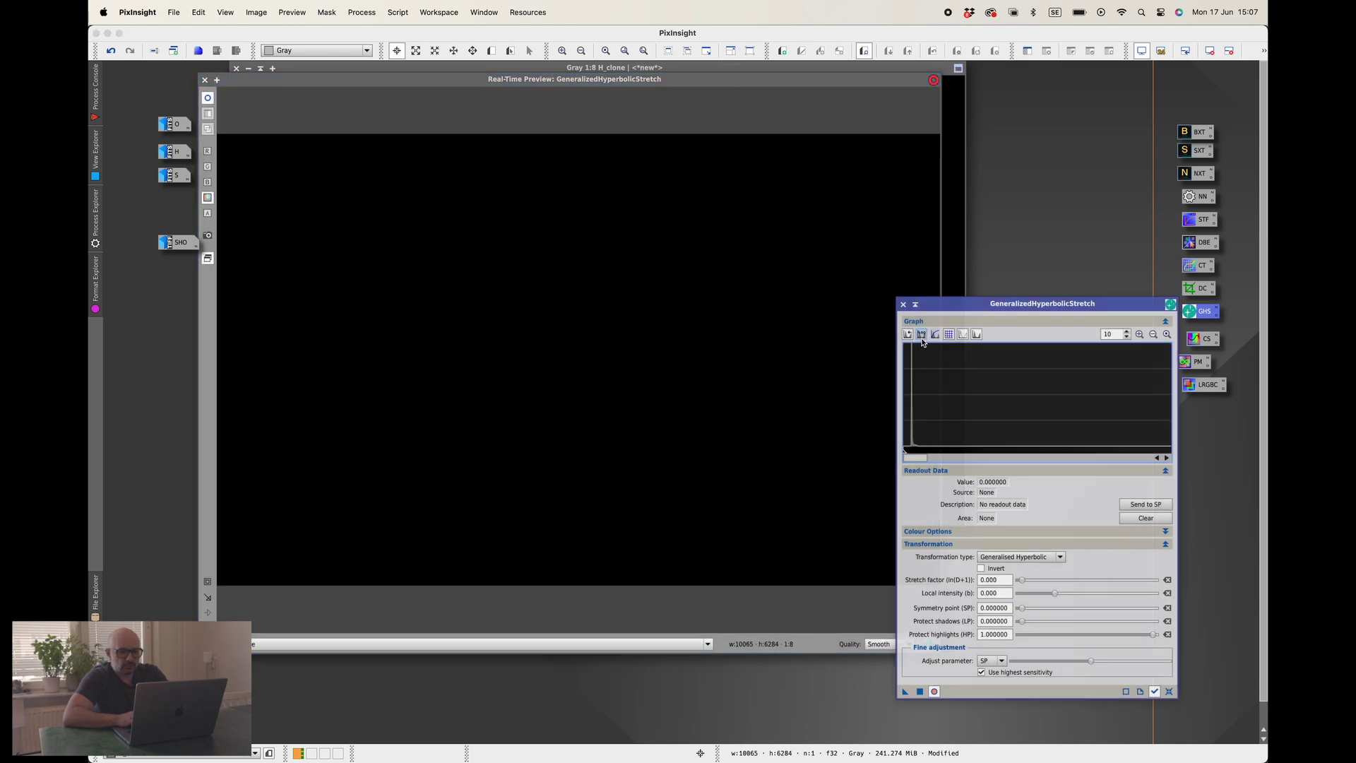
double_click(1110, 335)
type("111")
key("Return")
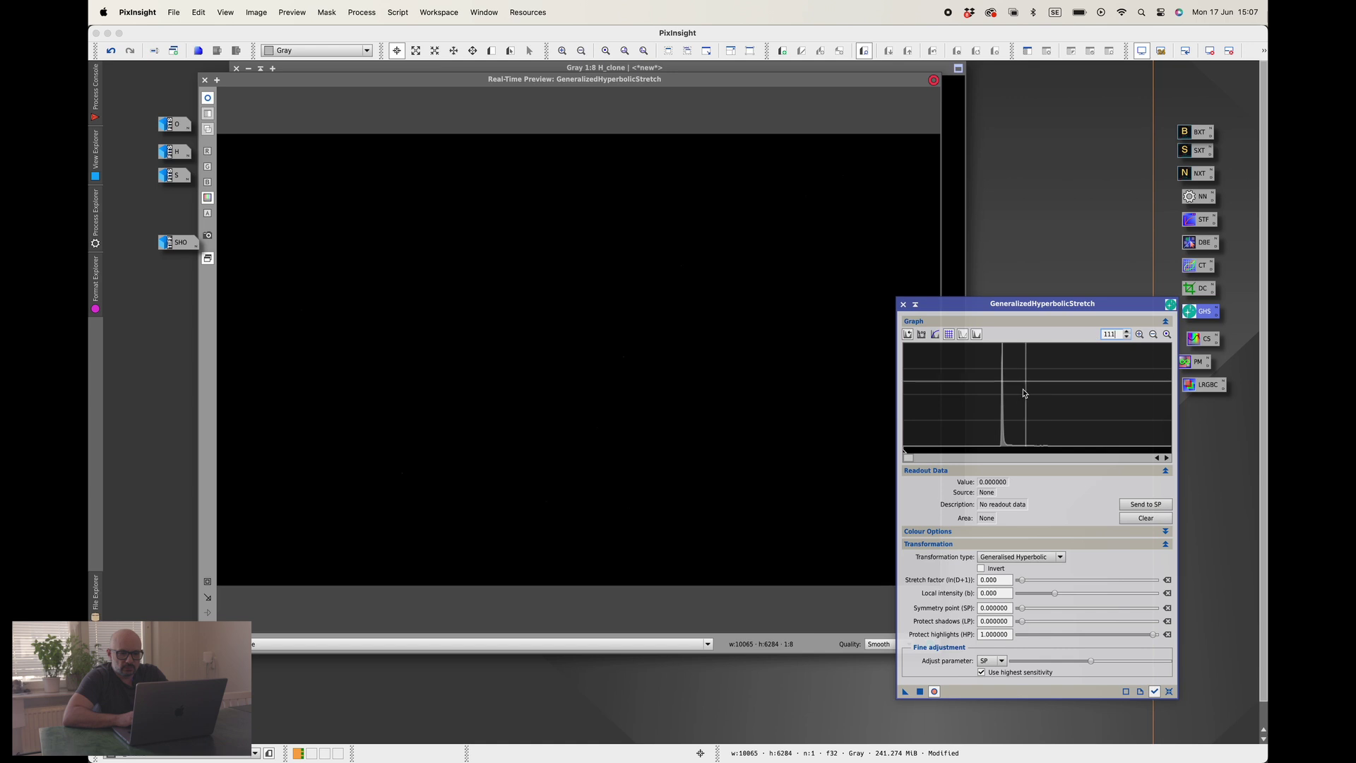
Pick the histogram peak at 0.003339 and set it as the symmetry point.
left_click(1000, 409)
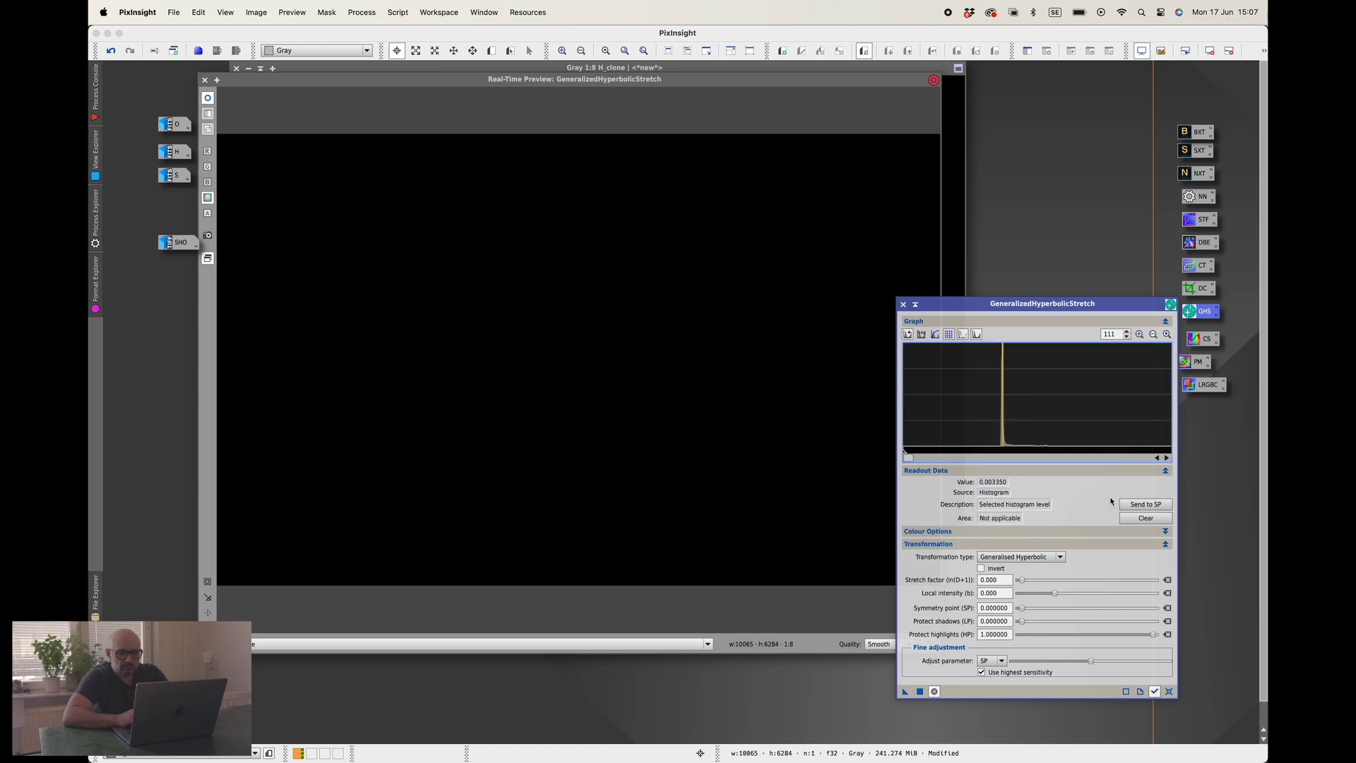
double_click(1109, 335)
type("1")
key("Return")
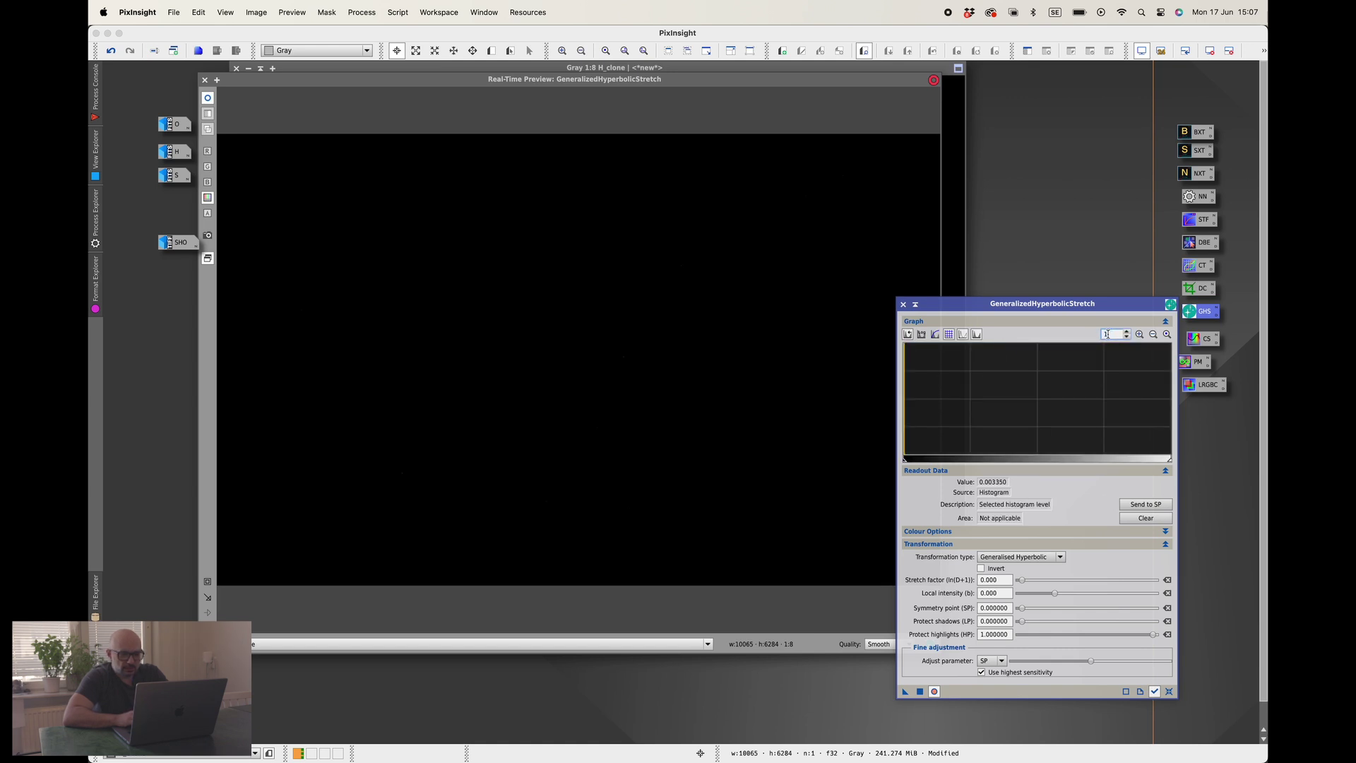
type("60")
key("Return")
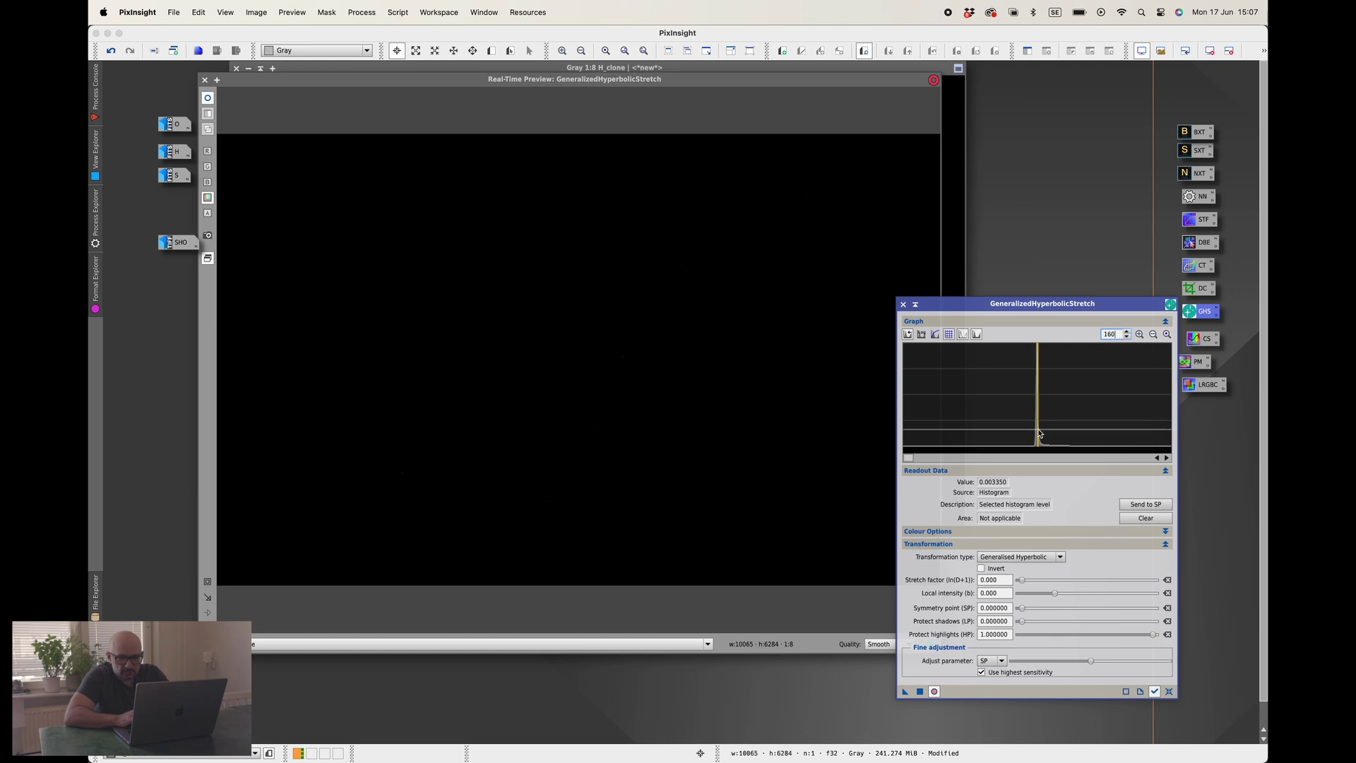
left_click(1039, 433)
left_click(1039, 434)
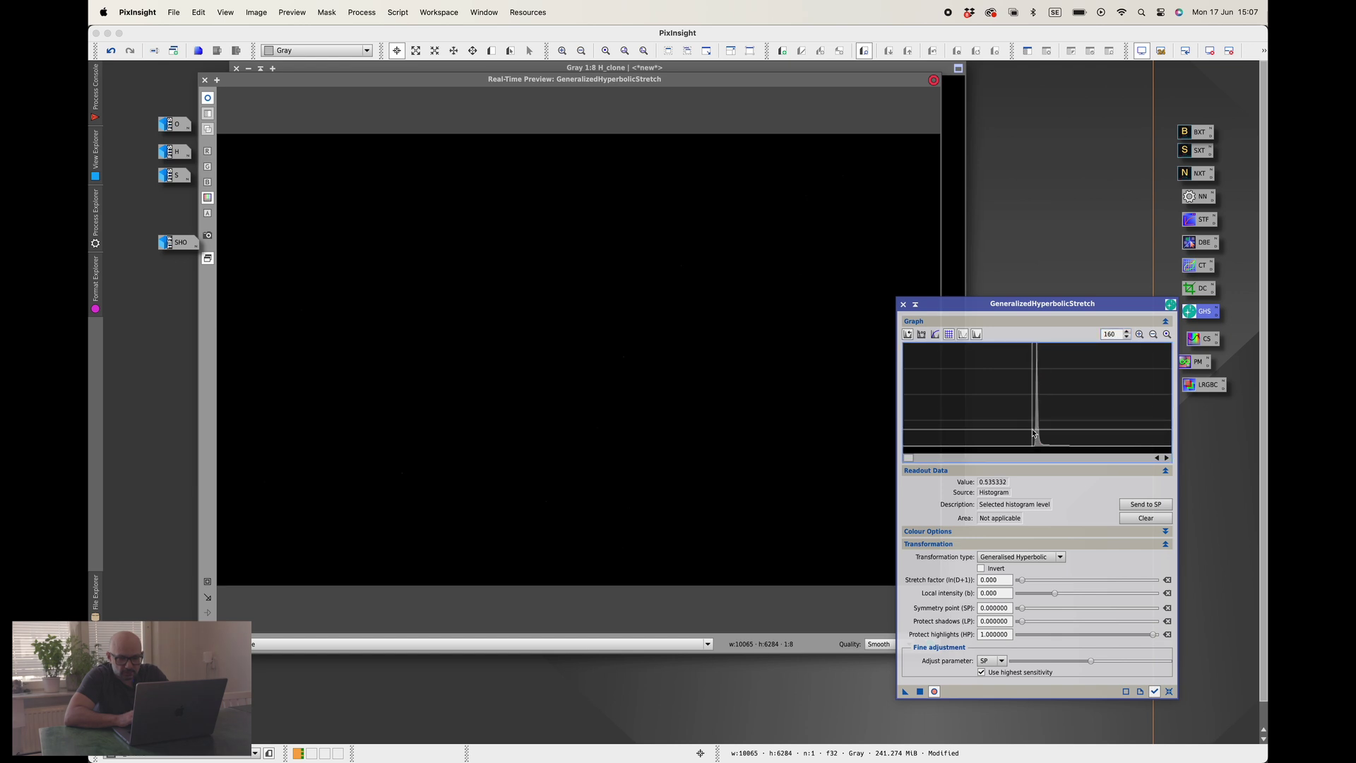
left_click(1039, 433)
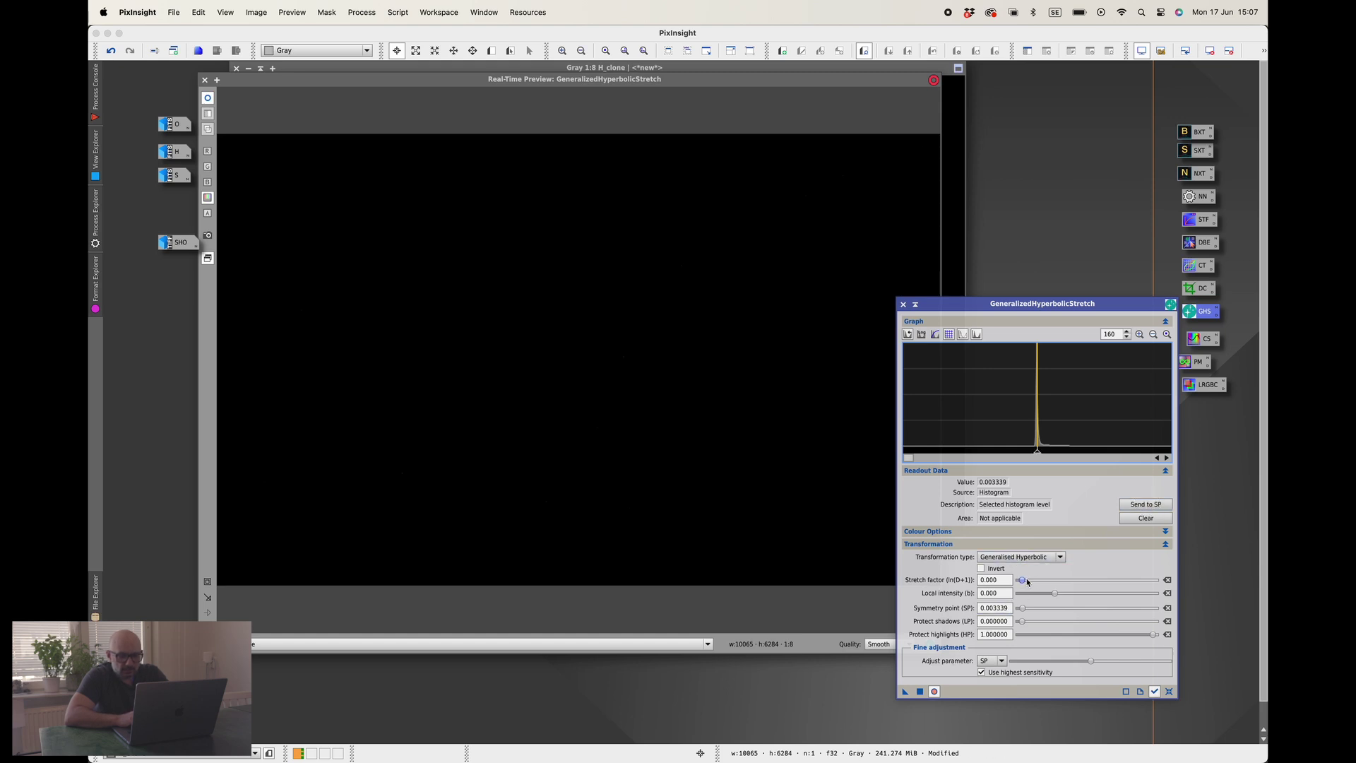
Raise the stretch factor to 5.090, apply the stretch to H_clone, then reset.
left_click_drag(1024, 581, 1052, 585)
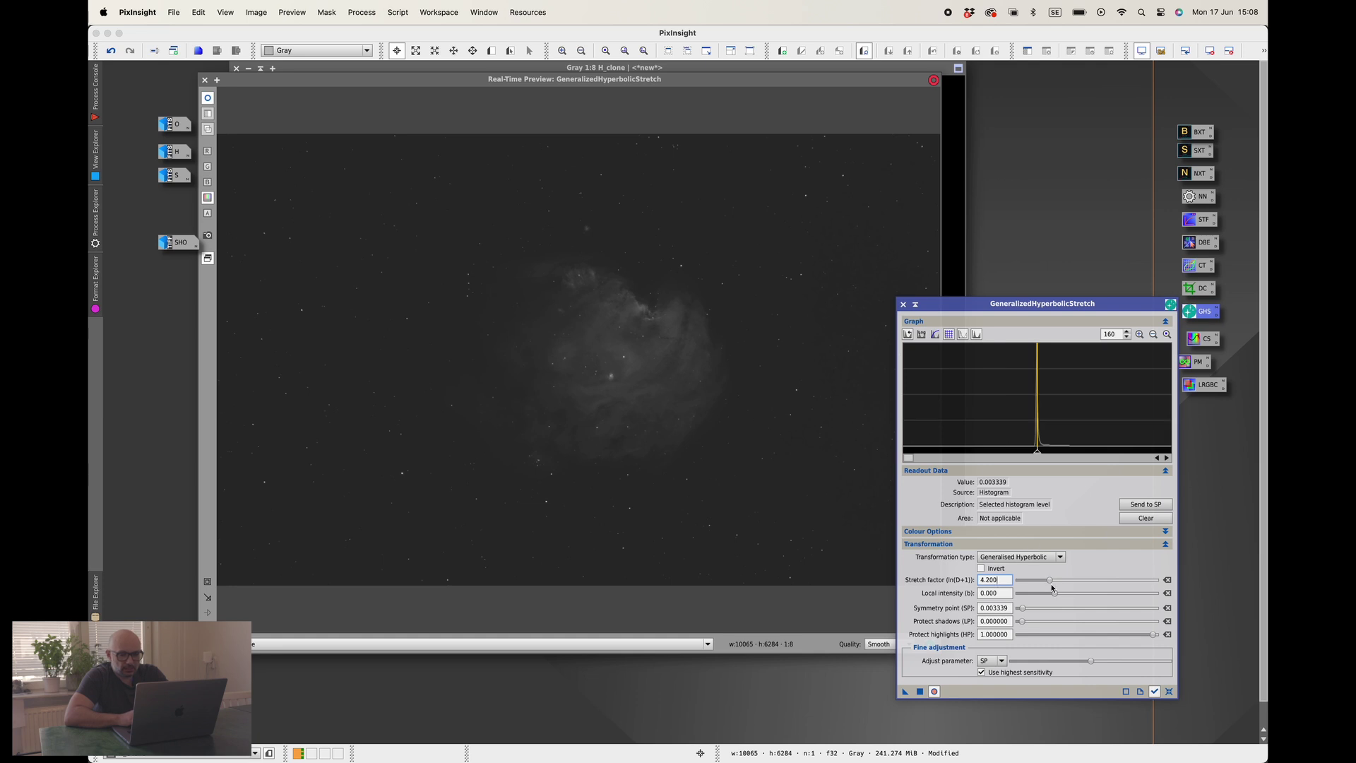
mouse_move(1050, 581)
left_mouse_down()
mouse_move(1079, 579)
mouse_move(1057, 580)
left_mouse_up()
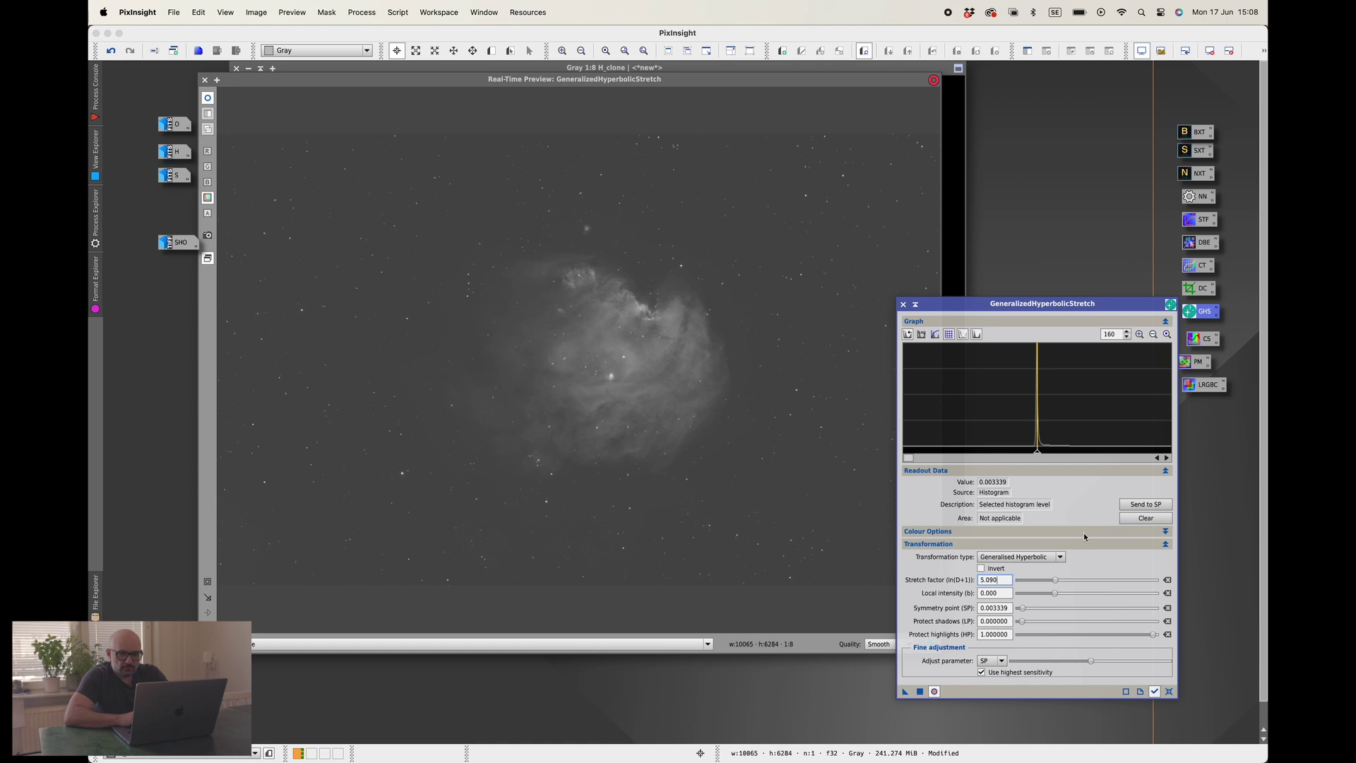
left_click(920, 691)
left_click(1169, 692)
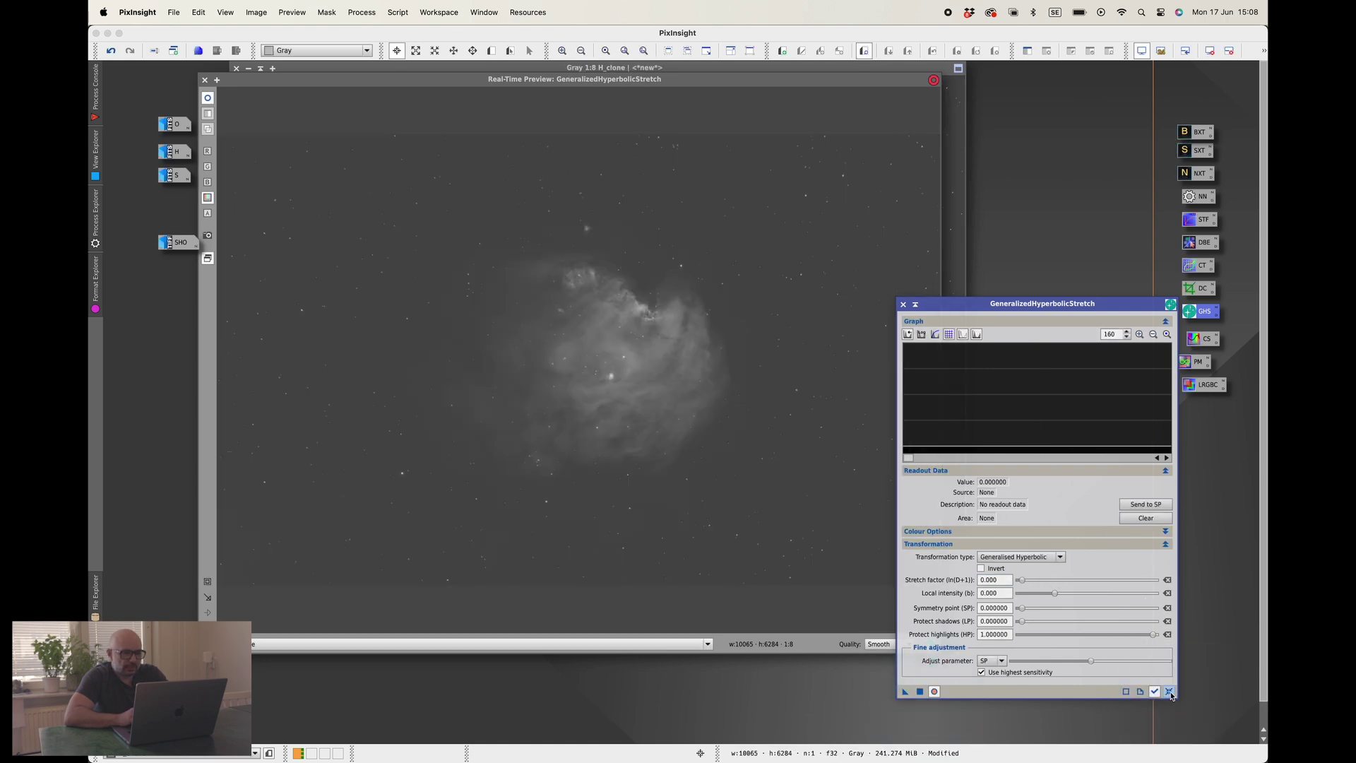
Apply a linear black point of about 0.1456 to darken the background, then reset GHS.
left_click(1153, 334)
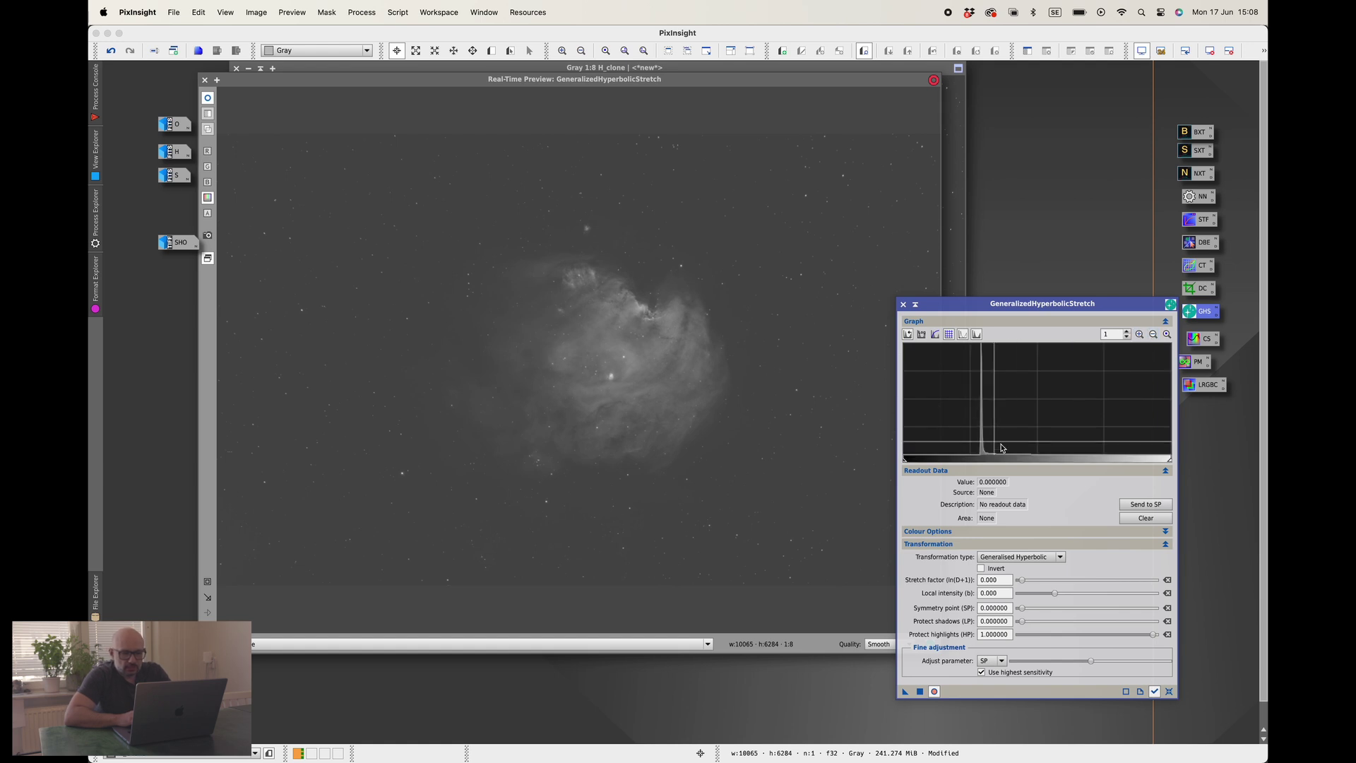
left_click(1029, 557)
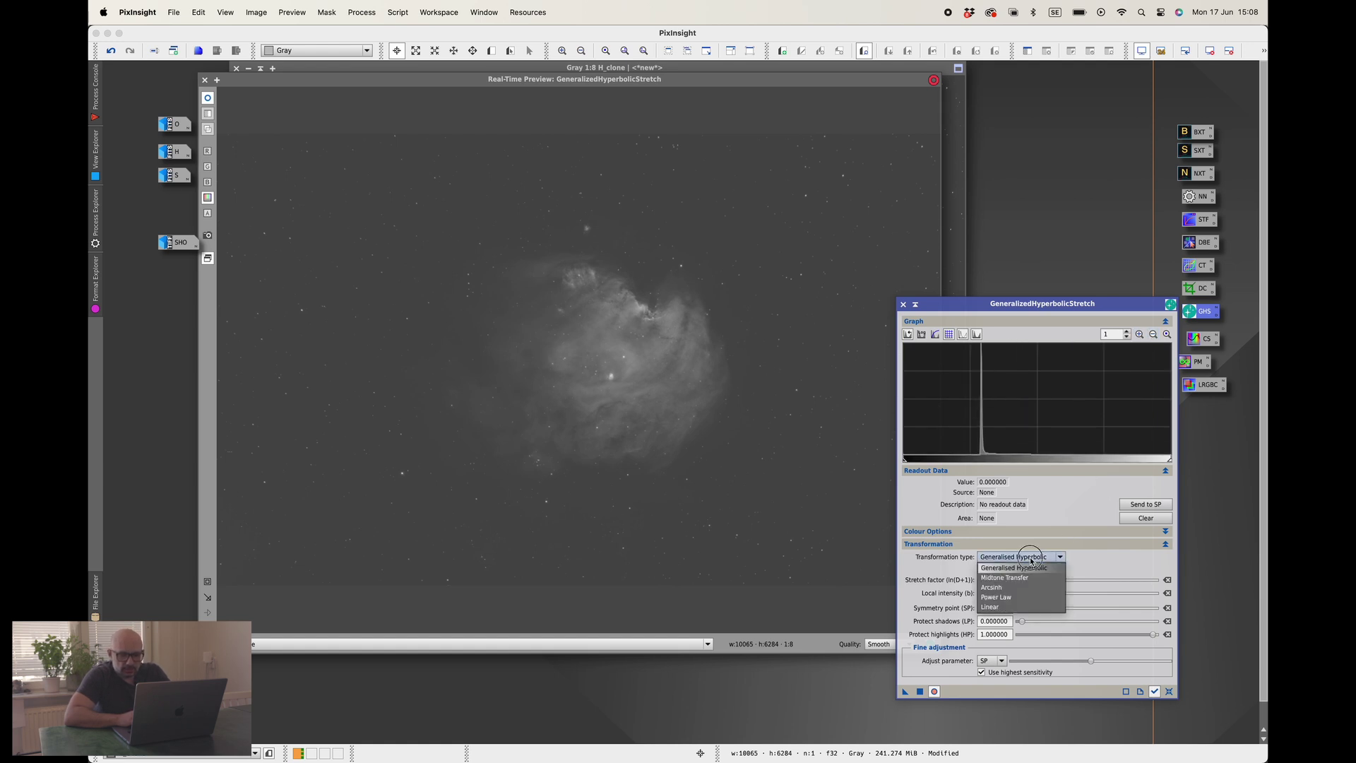
left_click(1010, 607)
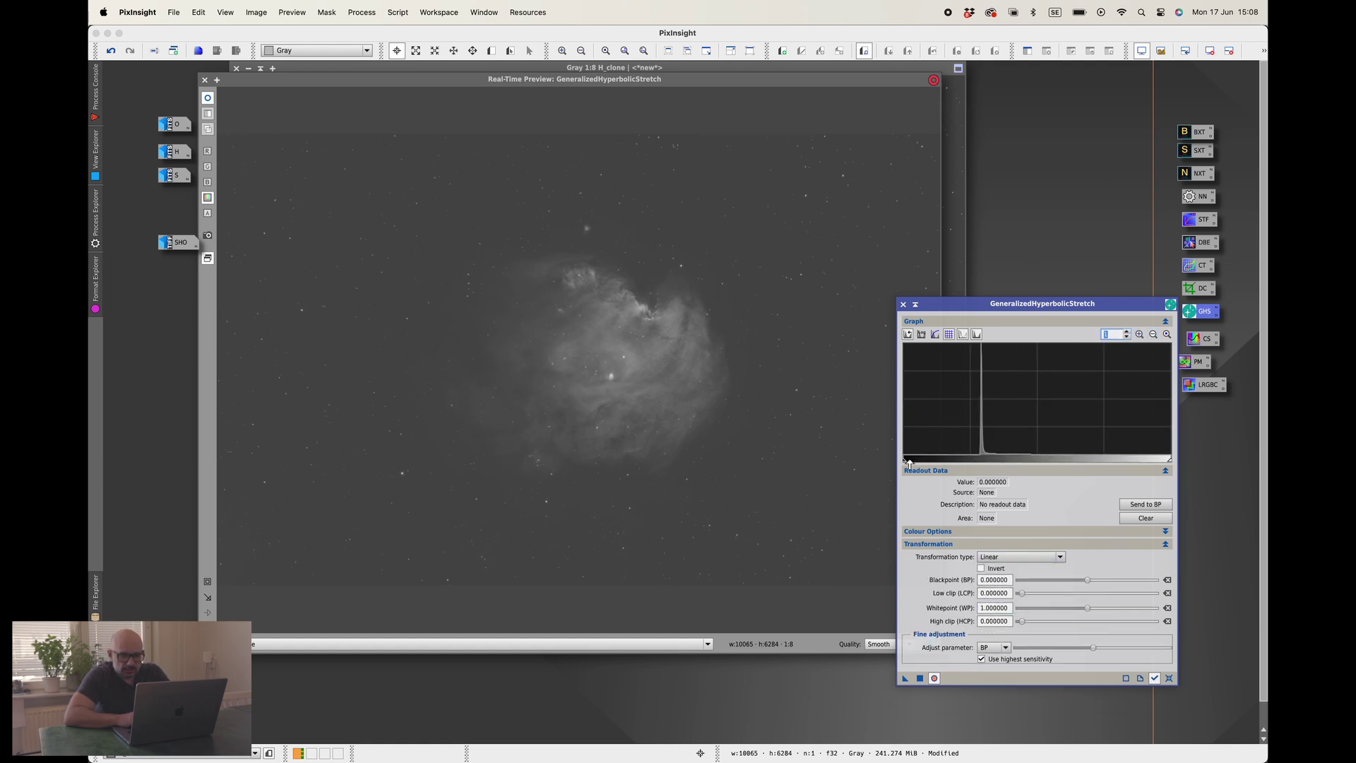
left_click_drag(904, 463, 939, 460)
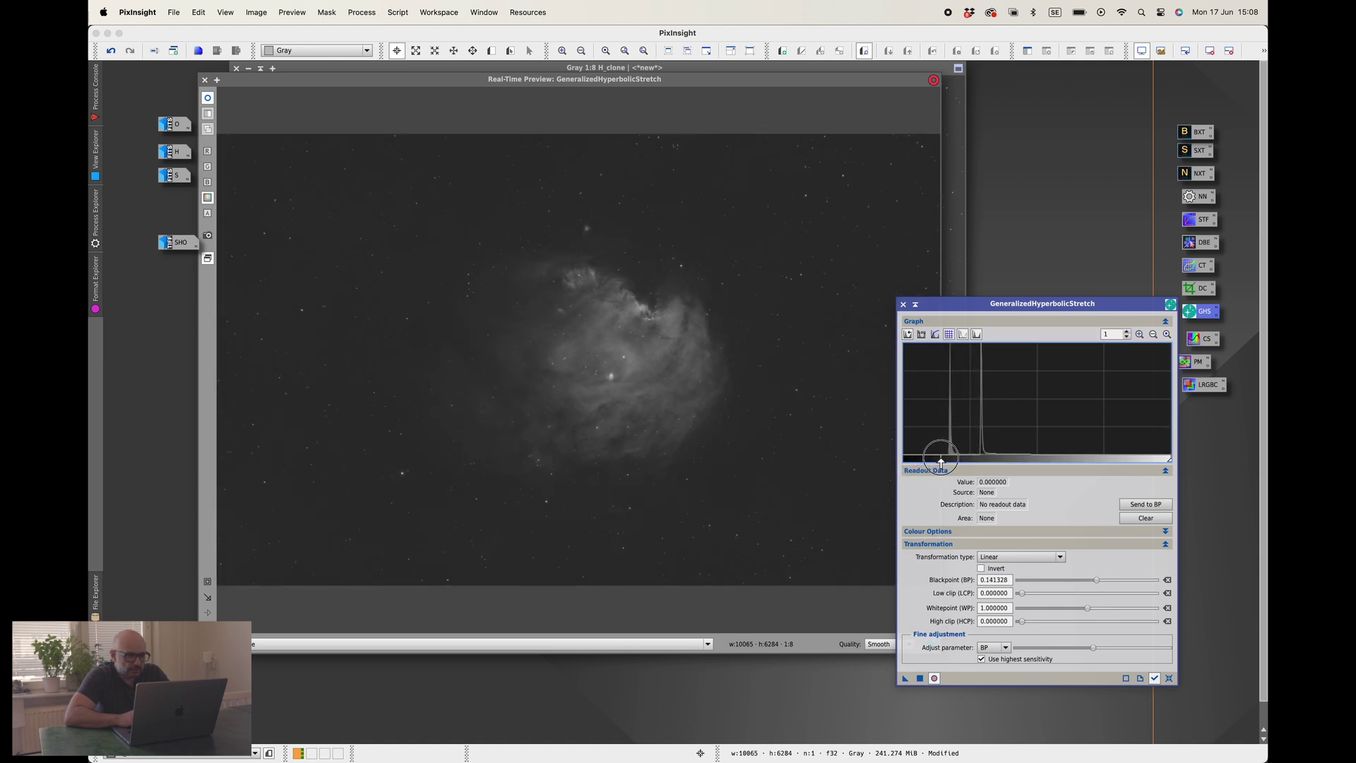
mouse_move(941, 463)
left_mouse_down()
mouse_move(962, 463)
mouse_move(942, 463)
left_mouse_up()
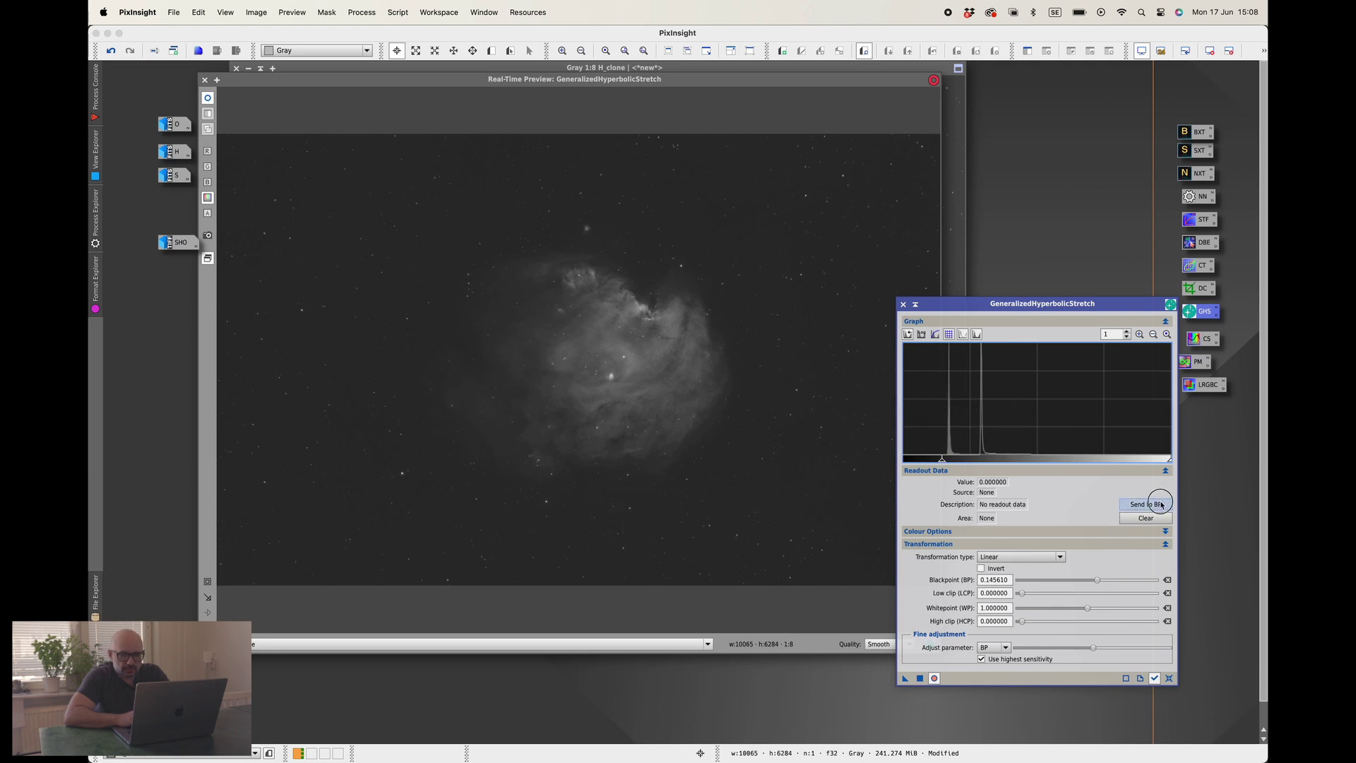
left_click(920, 678)
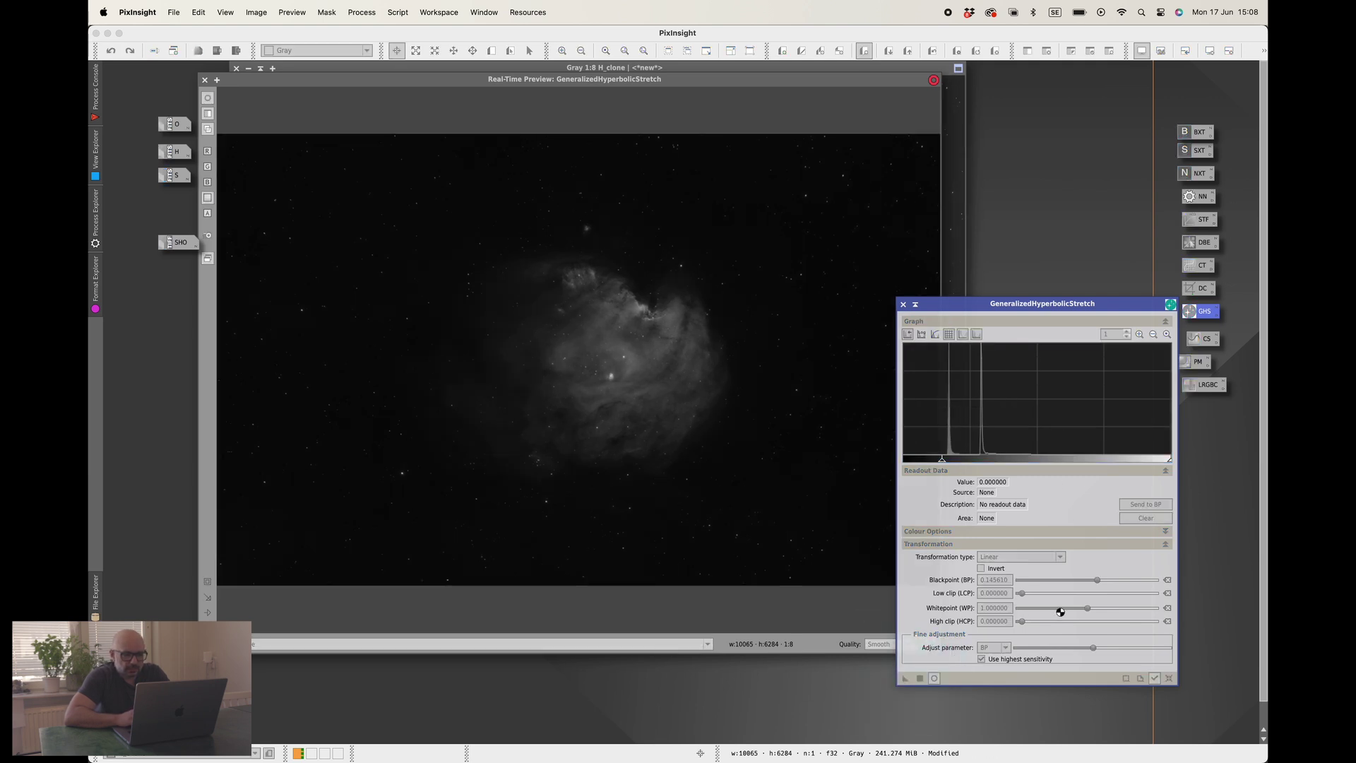
left_click(1169, 678)
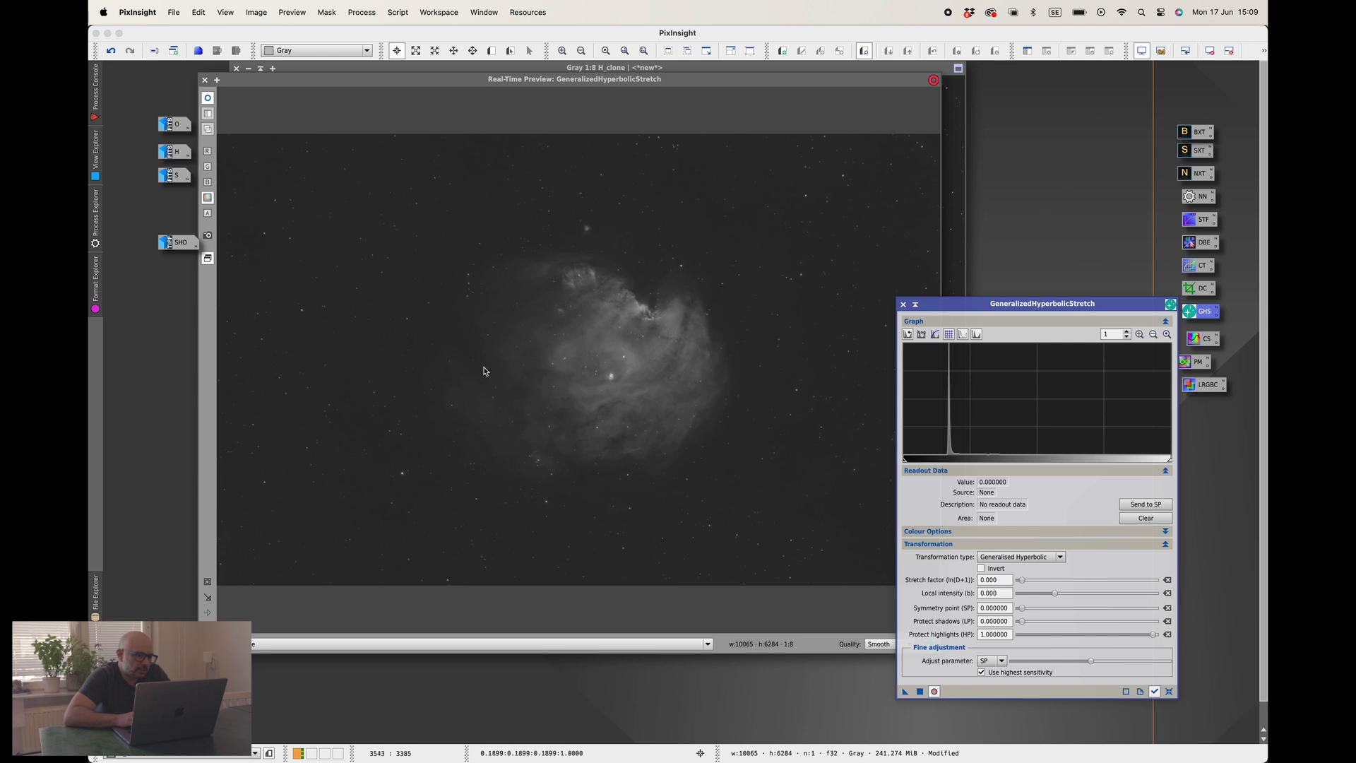
Sample brightness across the nebula and set the symmetry point to 0.207624.
left_click(506, 355)
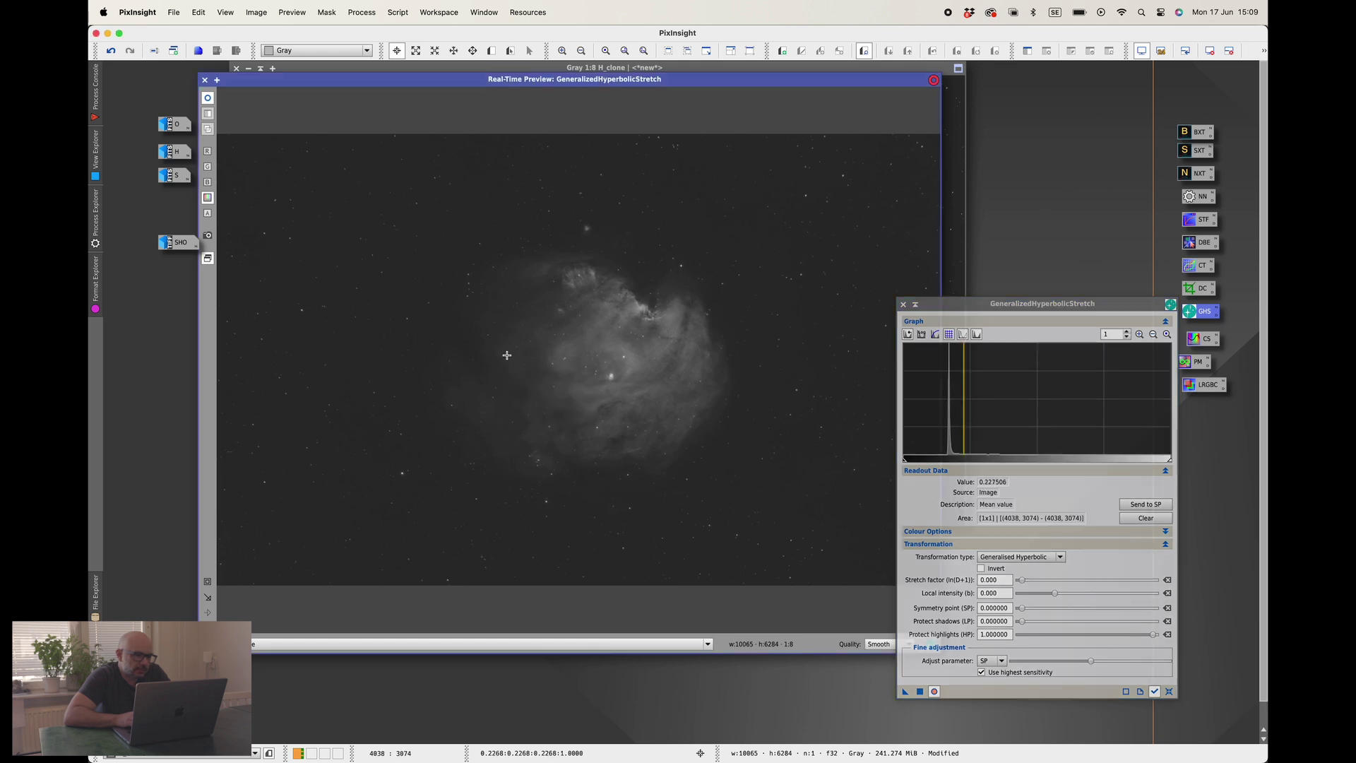
left_click_drag(480, 373, 557, 388)
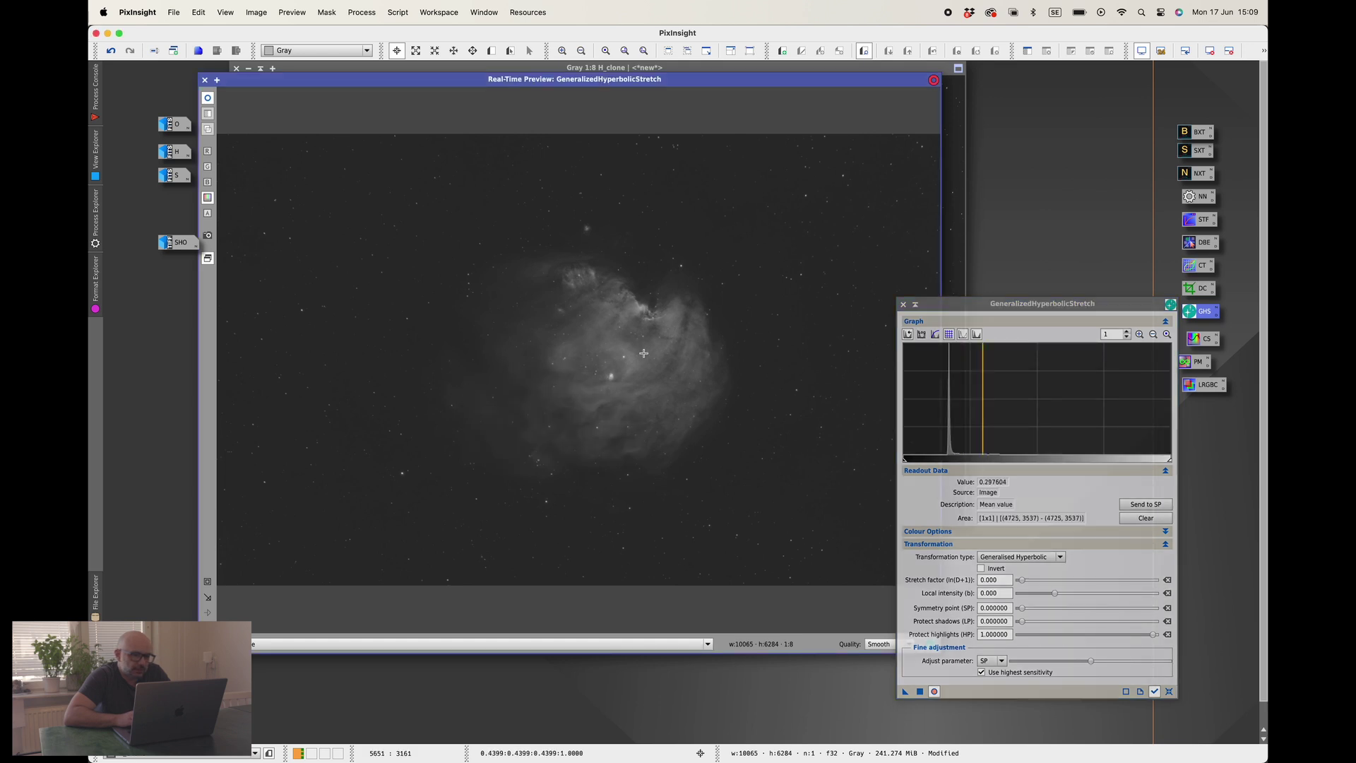
left_click(647, 367)
left_click_drag(645, 381, 597, 318)
left_click(562, 349)
left_click(668, 376)
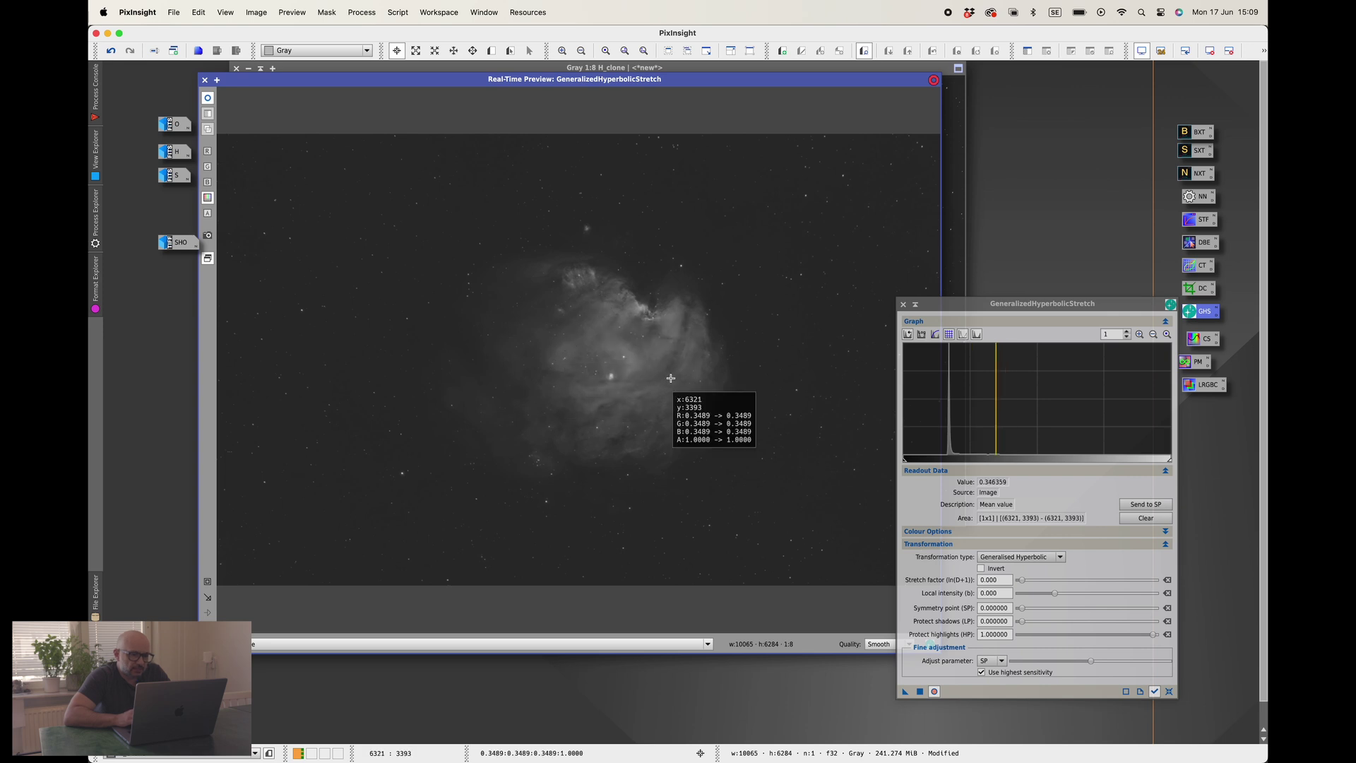
left_click(649, 332)
left_click(649, 310)
left_click(595, 330)
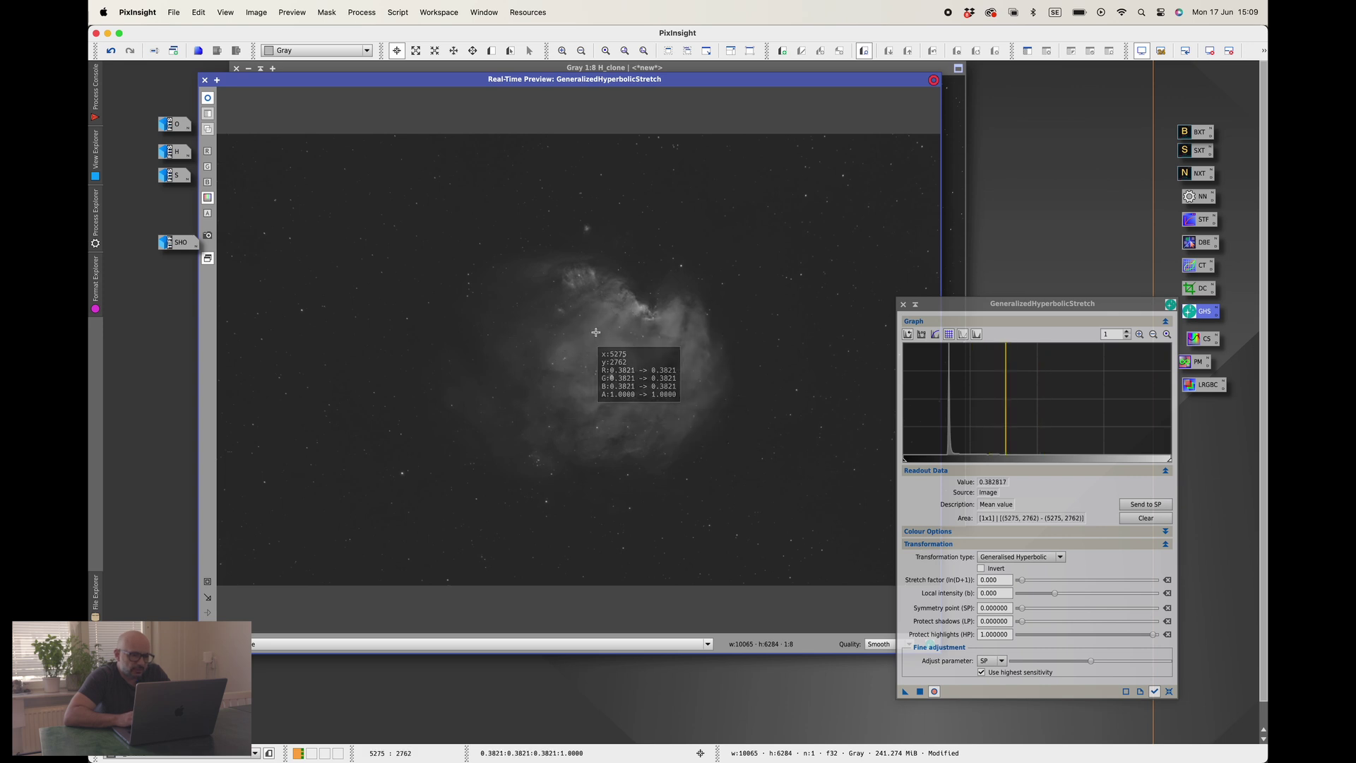
left_click(563, 507)
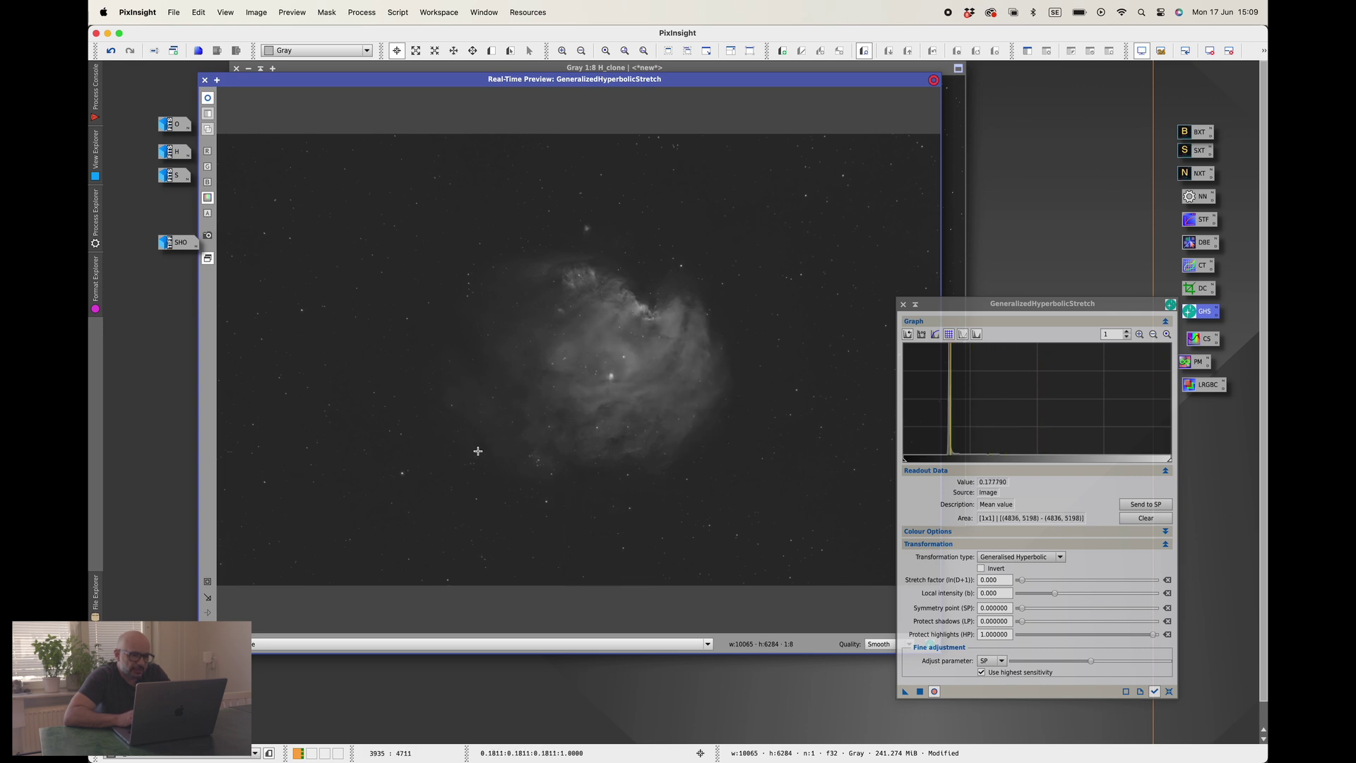
left_click(494, 408)
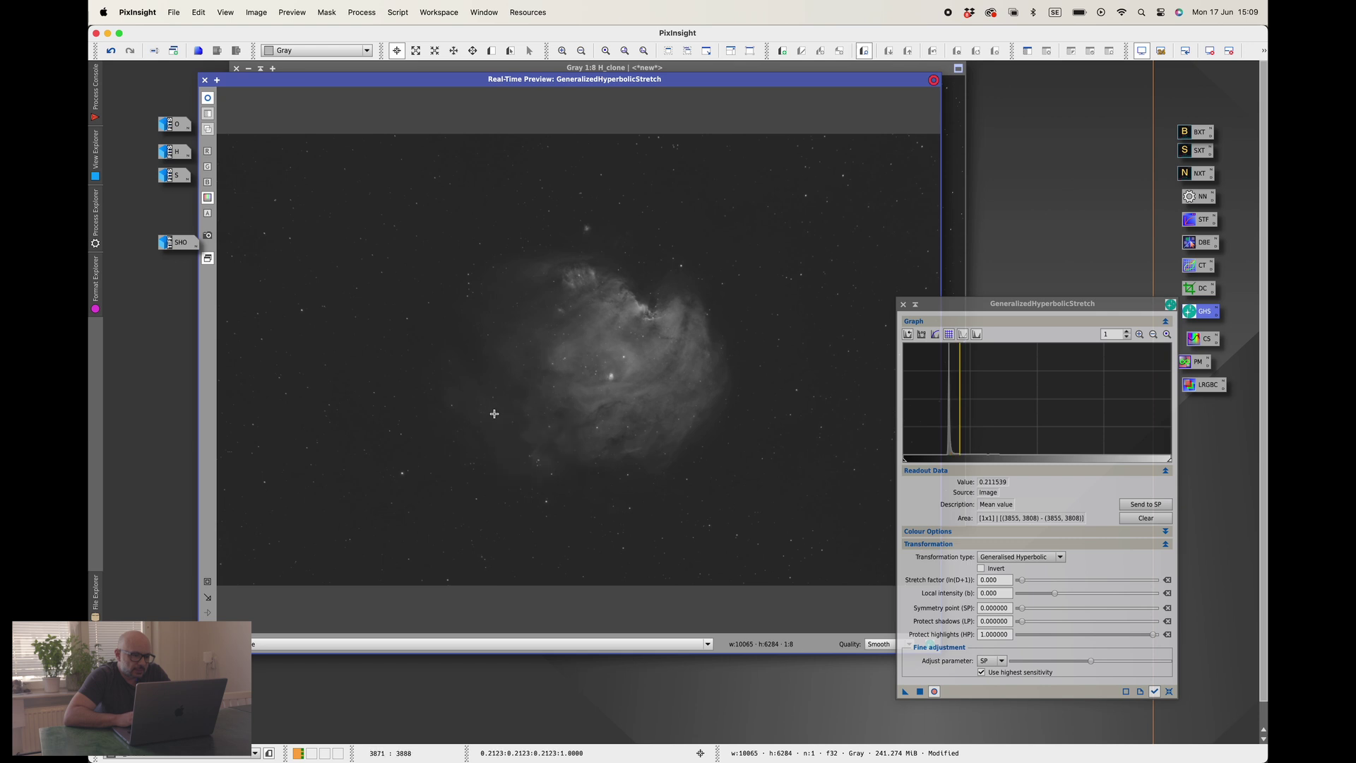
left_click(495, 414)
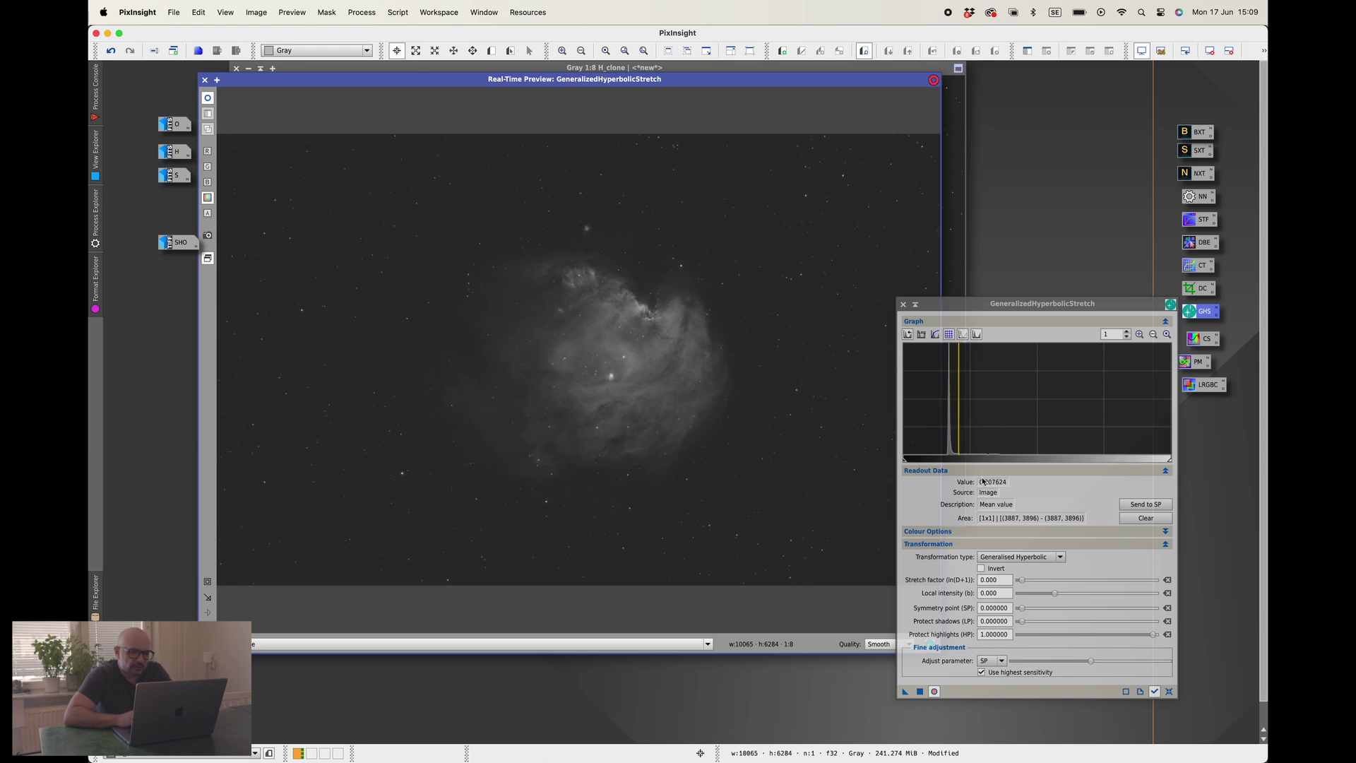
left_click(1146, 503)
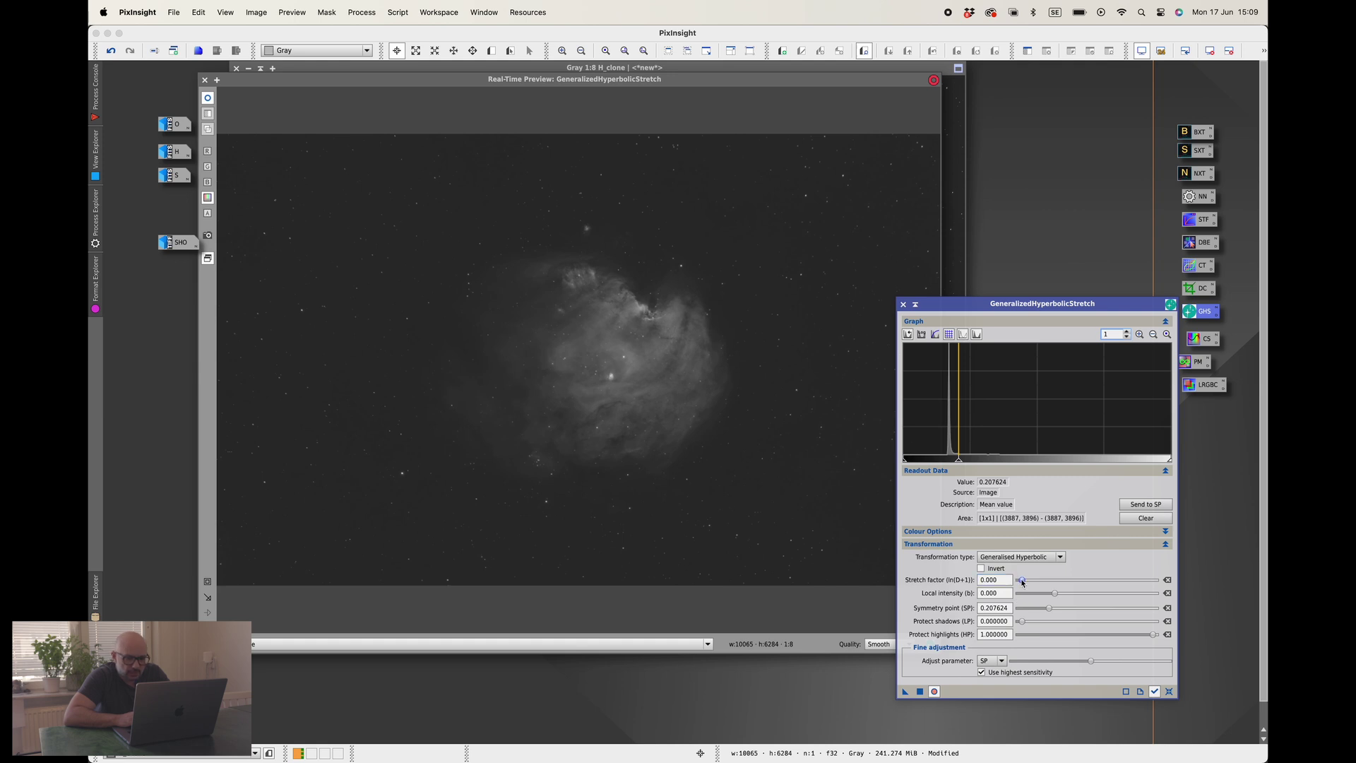
Apply a stretch factor of 1.400 with local intensity 0.970, then reset the parameters.
left_click_drag(1022, 581, 1029, 581)
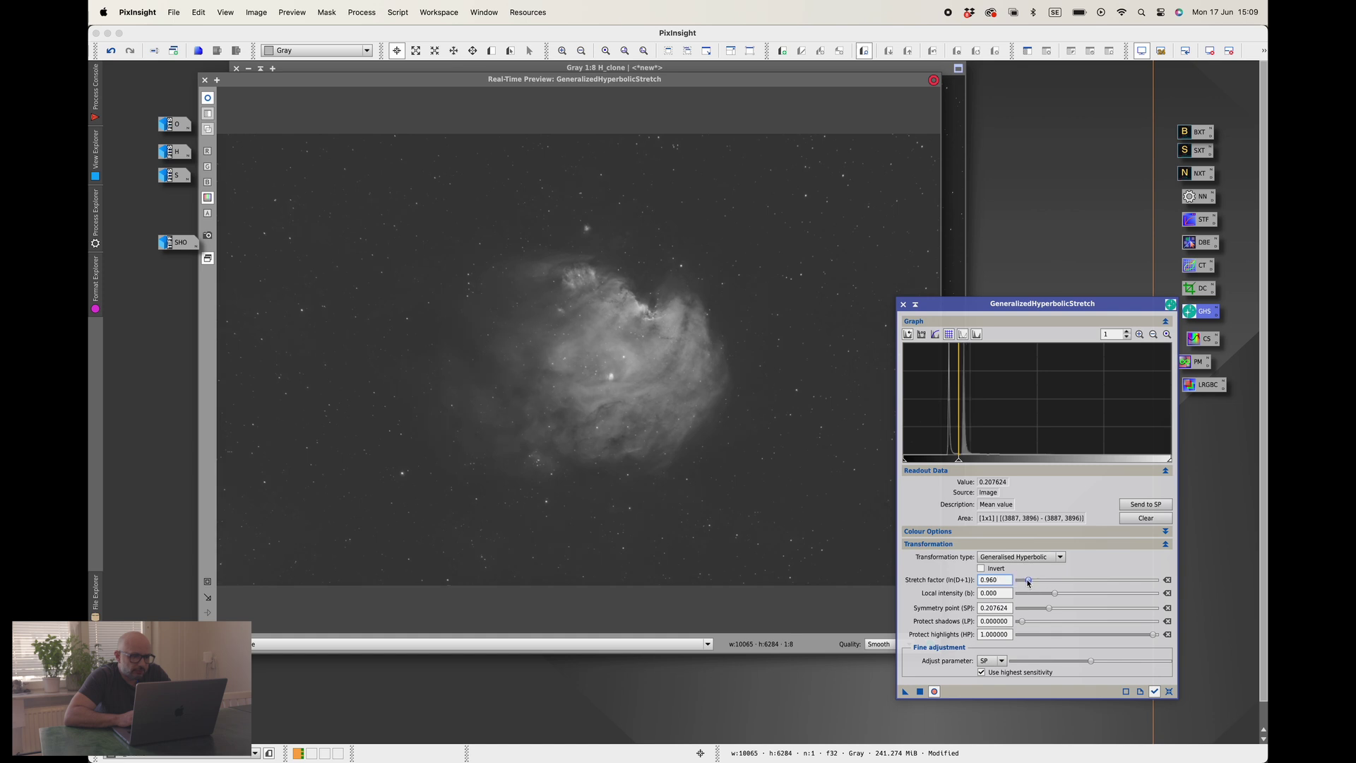
mouse_move(1029, 581)
left_mouse_down()
mouse_move(1044, 581)
mouse_move(1030, 580)
left_mouse_up()
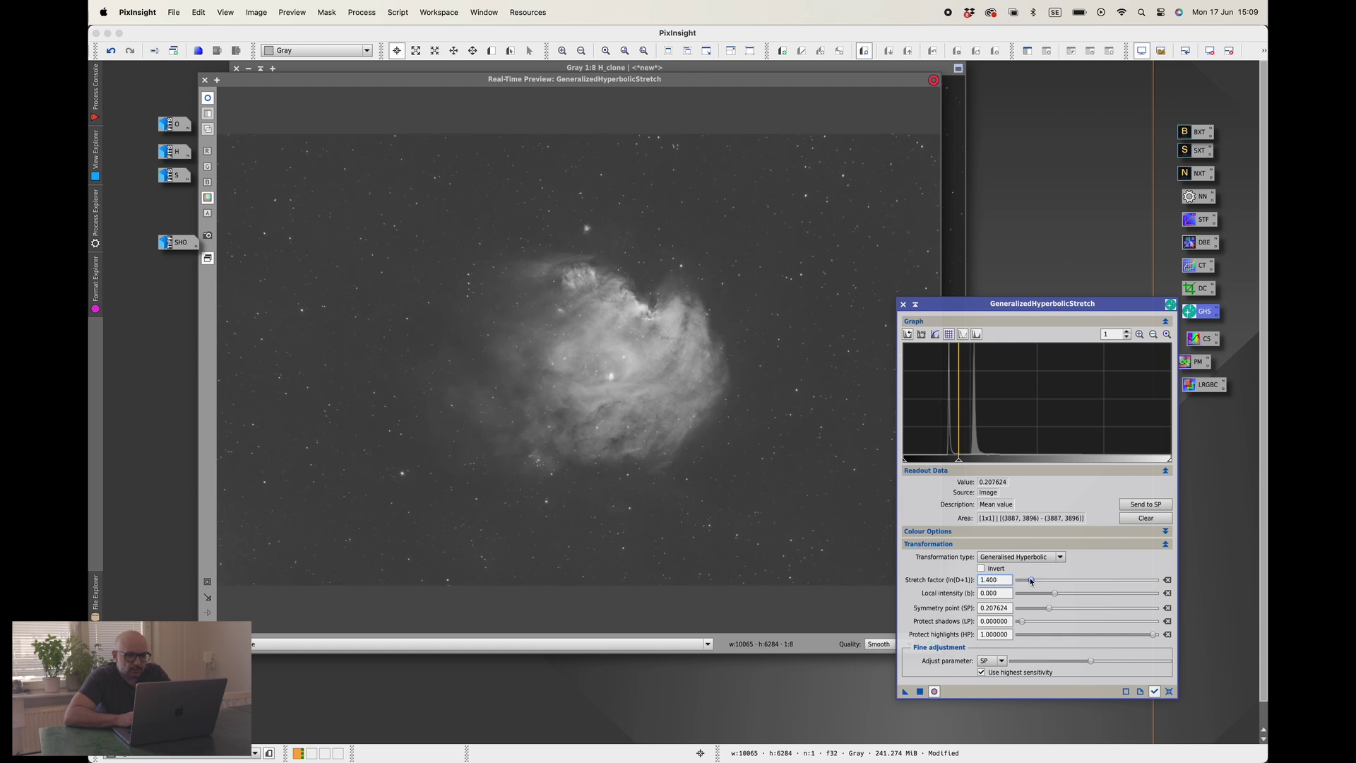
left_click_drag(1057, 595, 1064, 595)
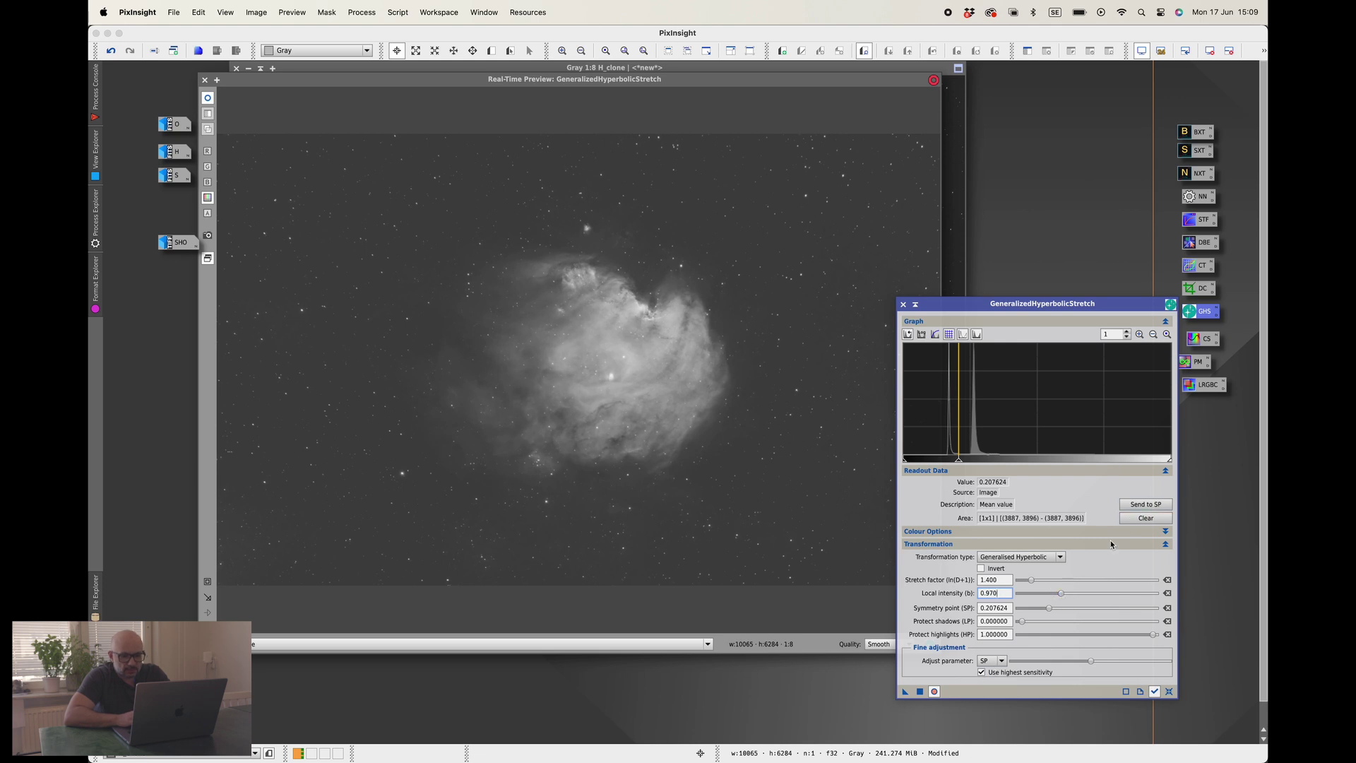
left_click(920, 691)
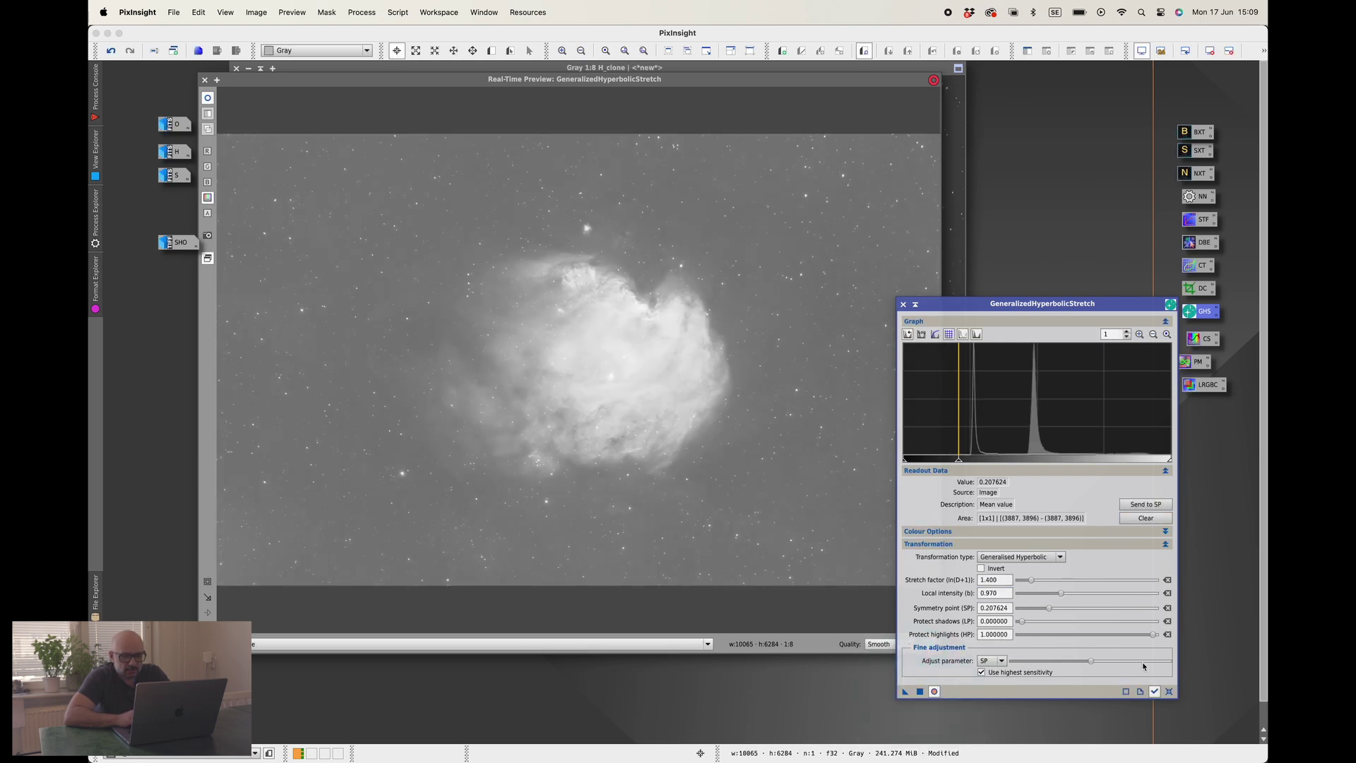
left_click(1169, 692)
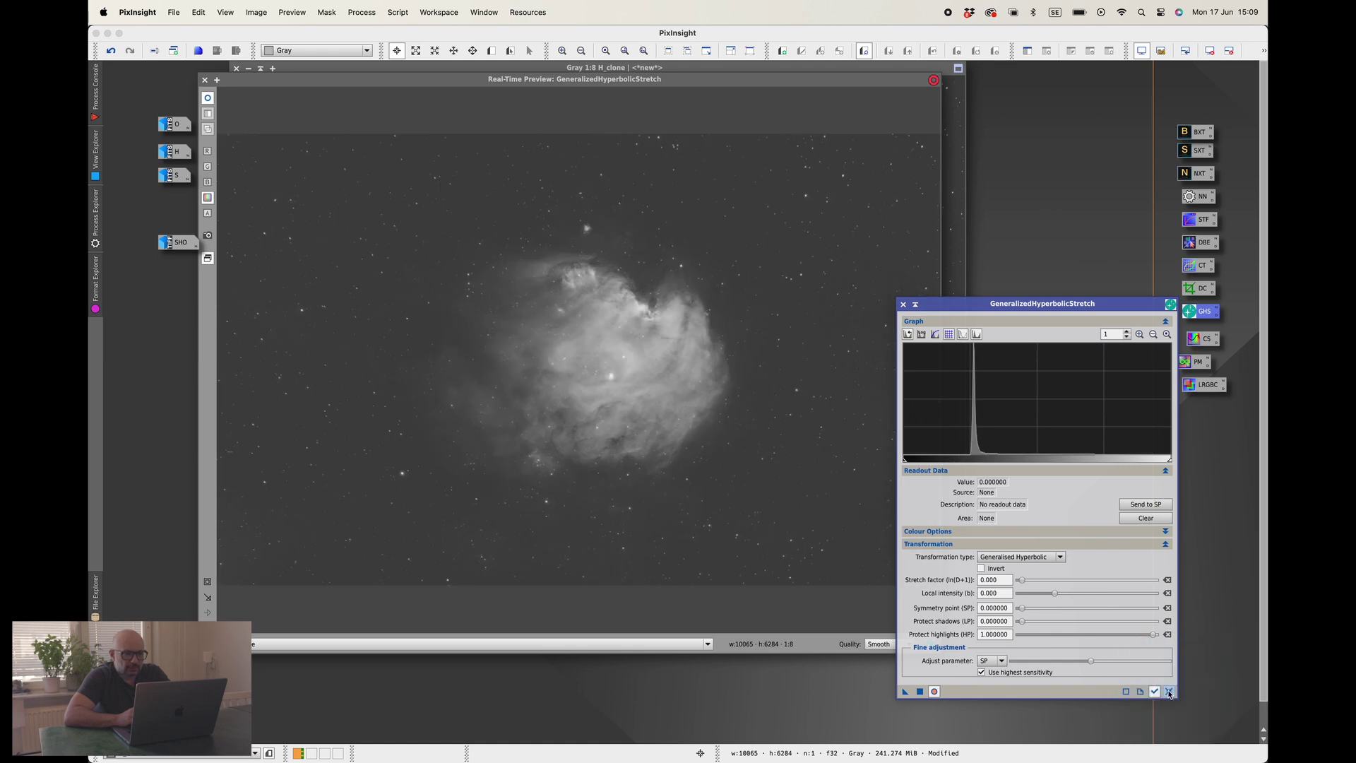
Switch GHS to a Linear transformation and drag the black point right.
left_click(1057, 557)
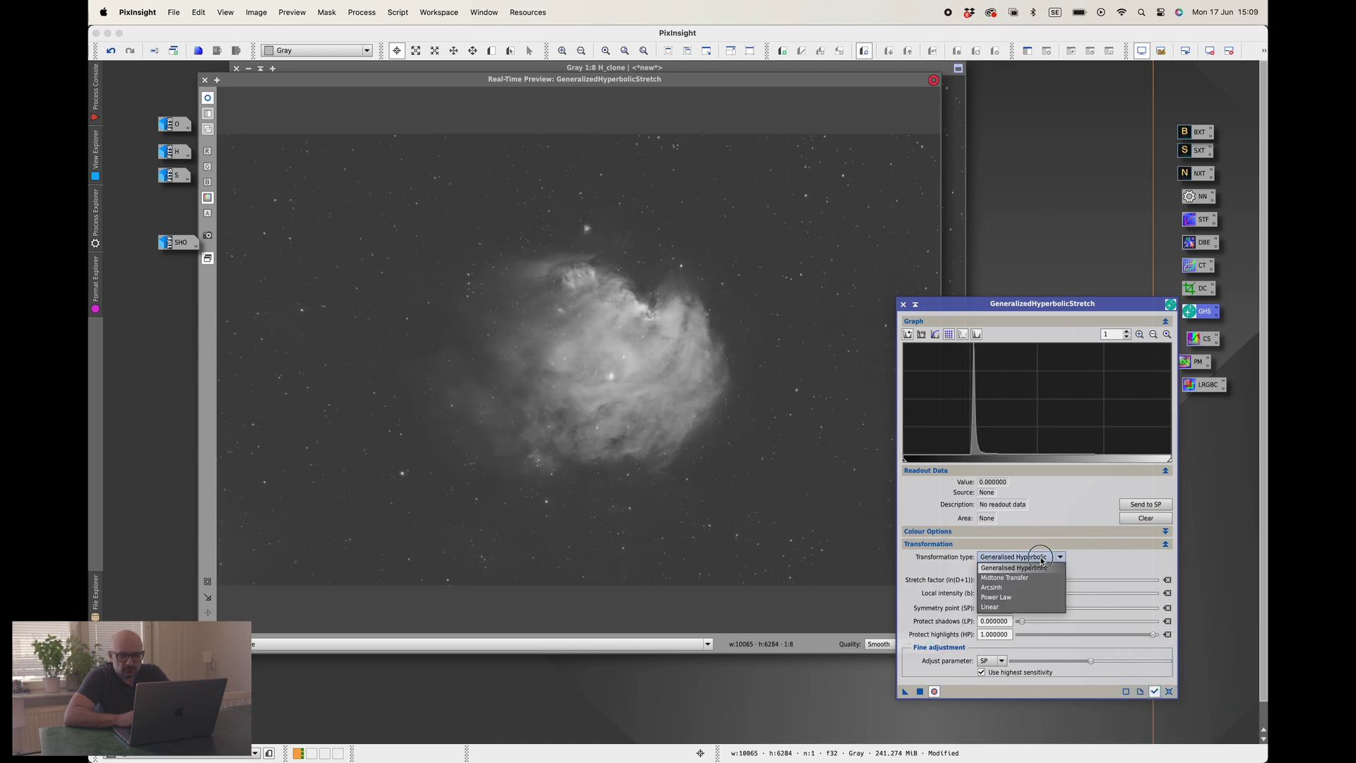
left_click(1004, 608)
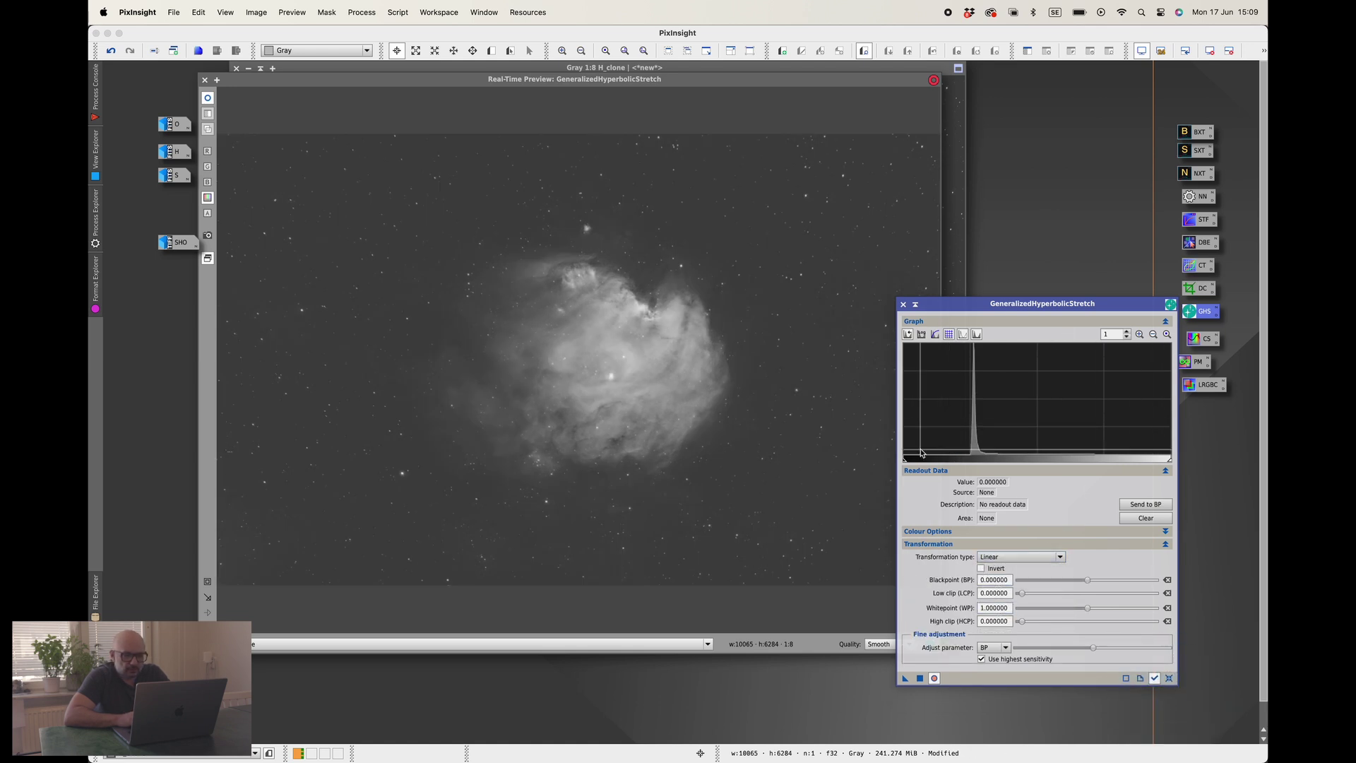
left_click_drag(903, 462, 930, 457)
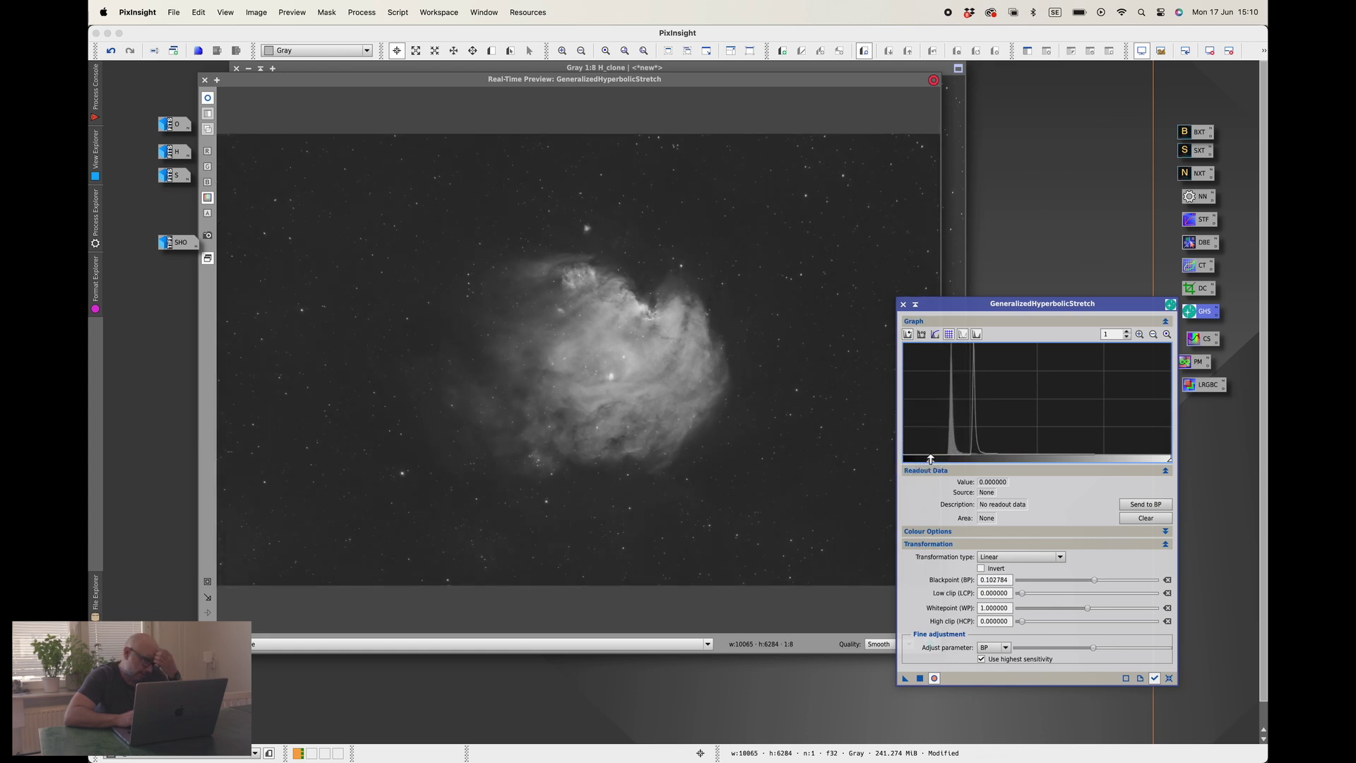
Restore the O image window and rearrange windows so H_clone is visible.
double_click(176, 124)
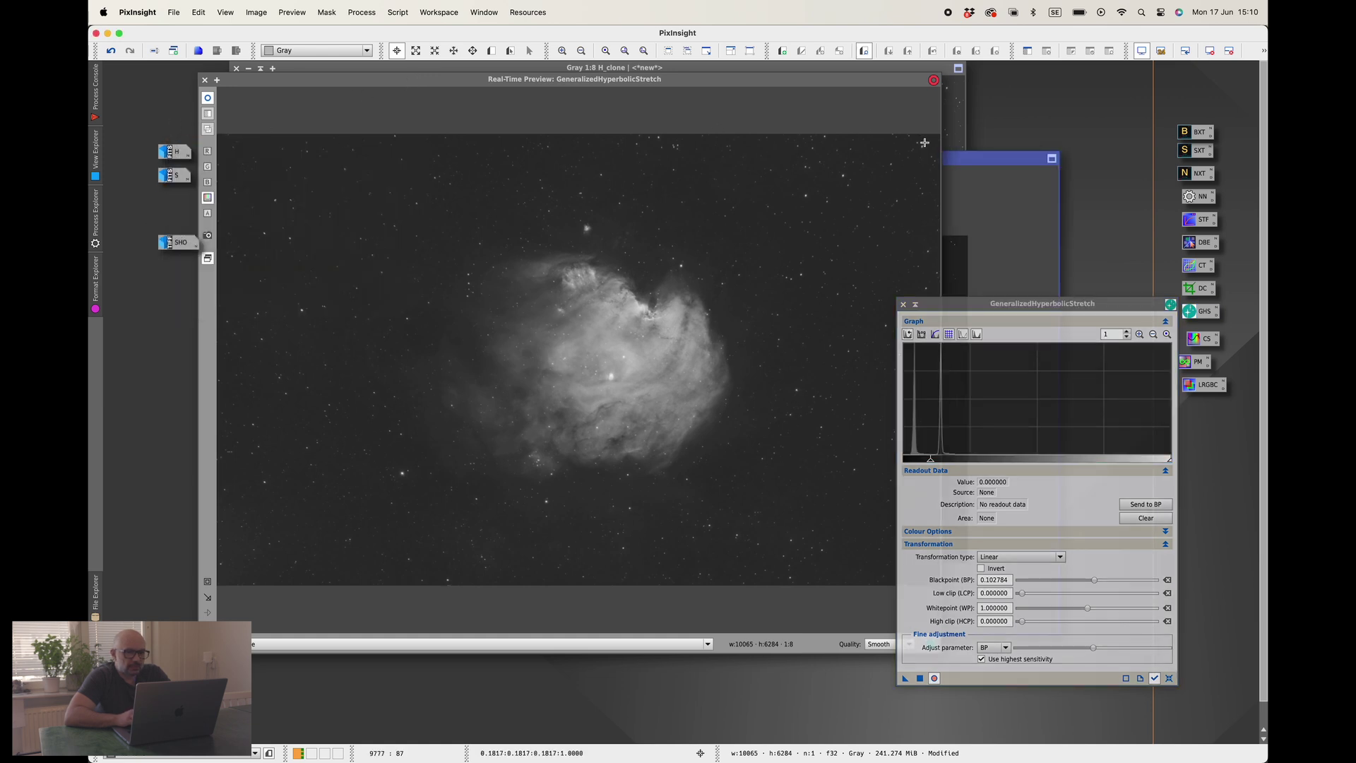
left_click(994, 161)
left_click_drag(994, 161, 678, 135)
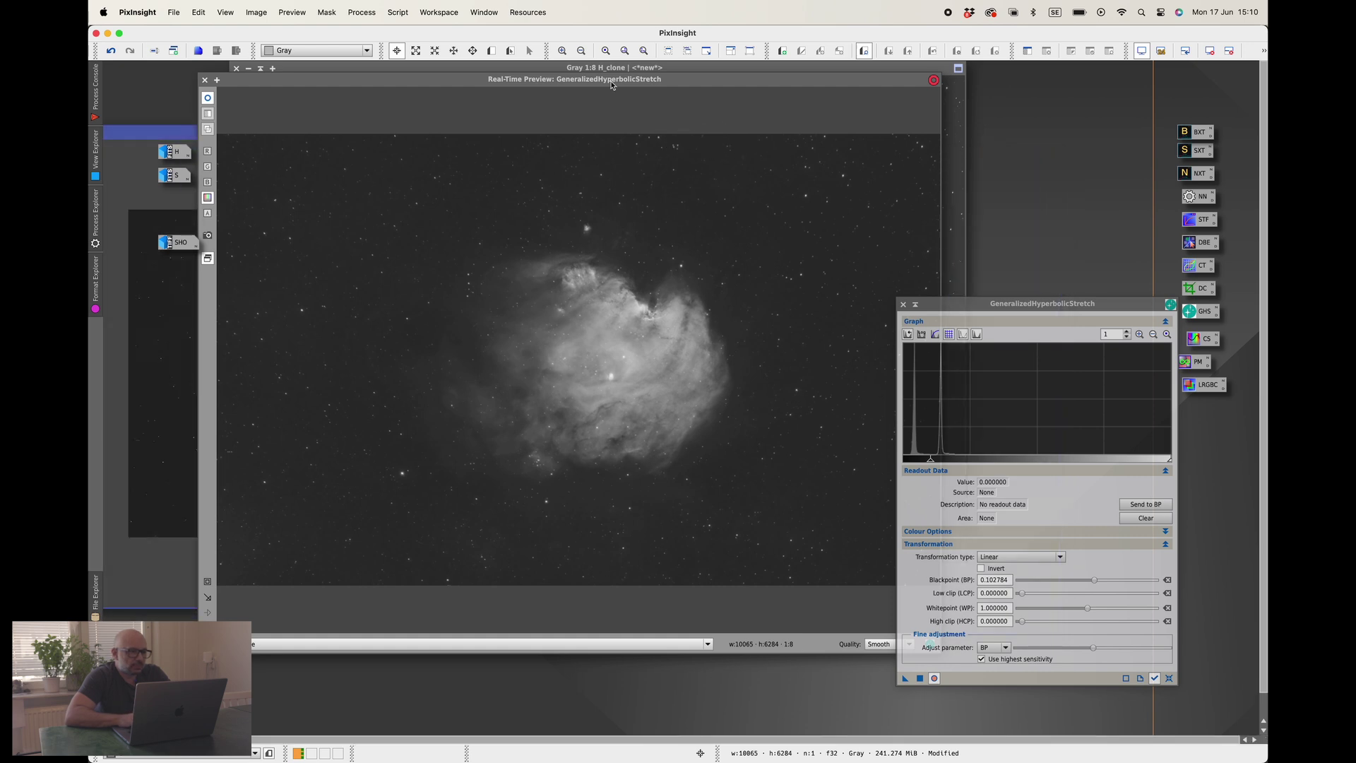
left_click_drag(436, 89, 603, 122)
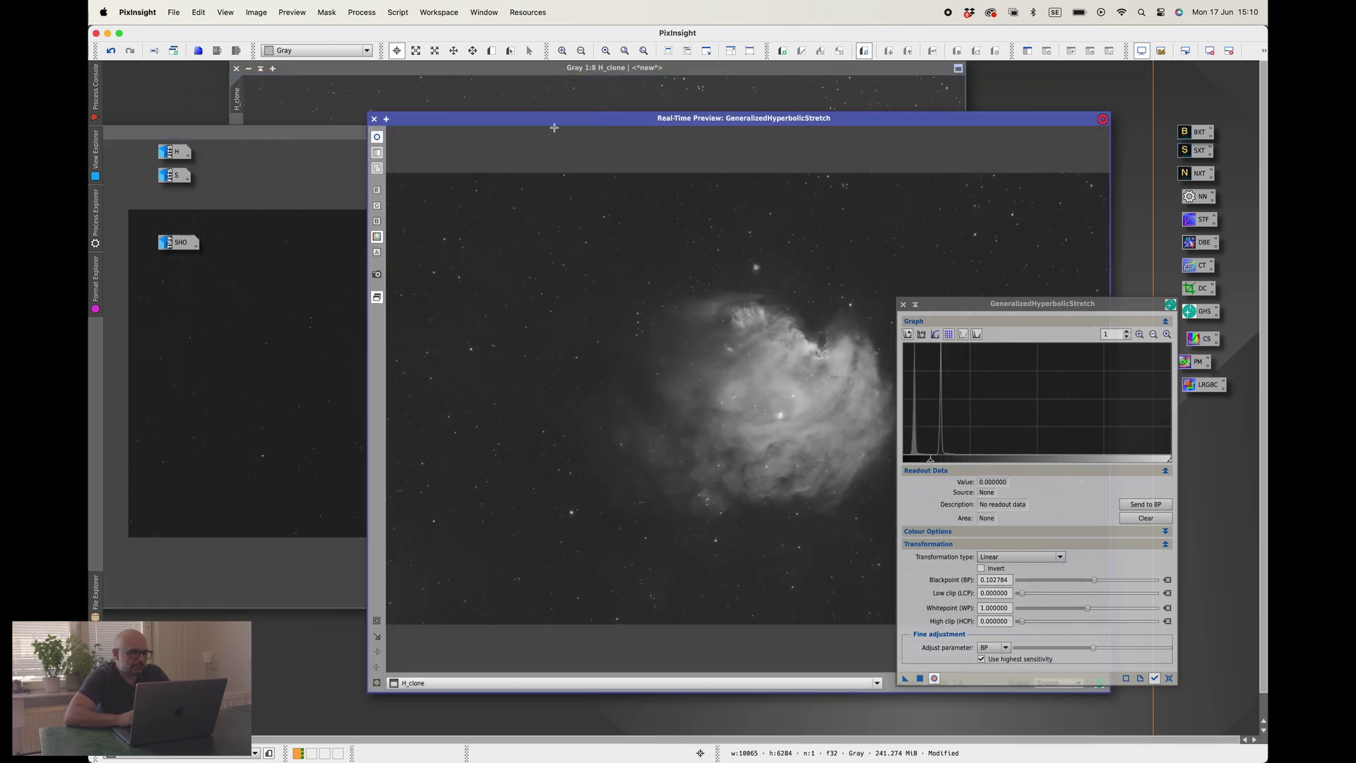
left_click(302, 140)
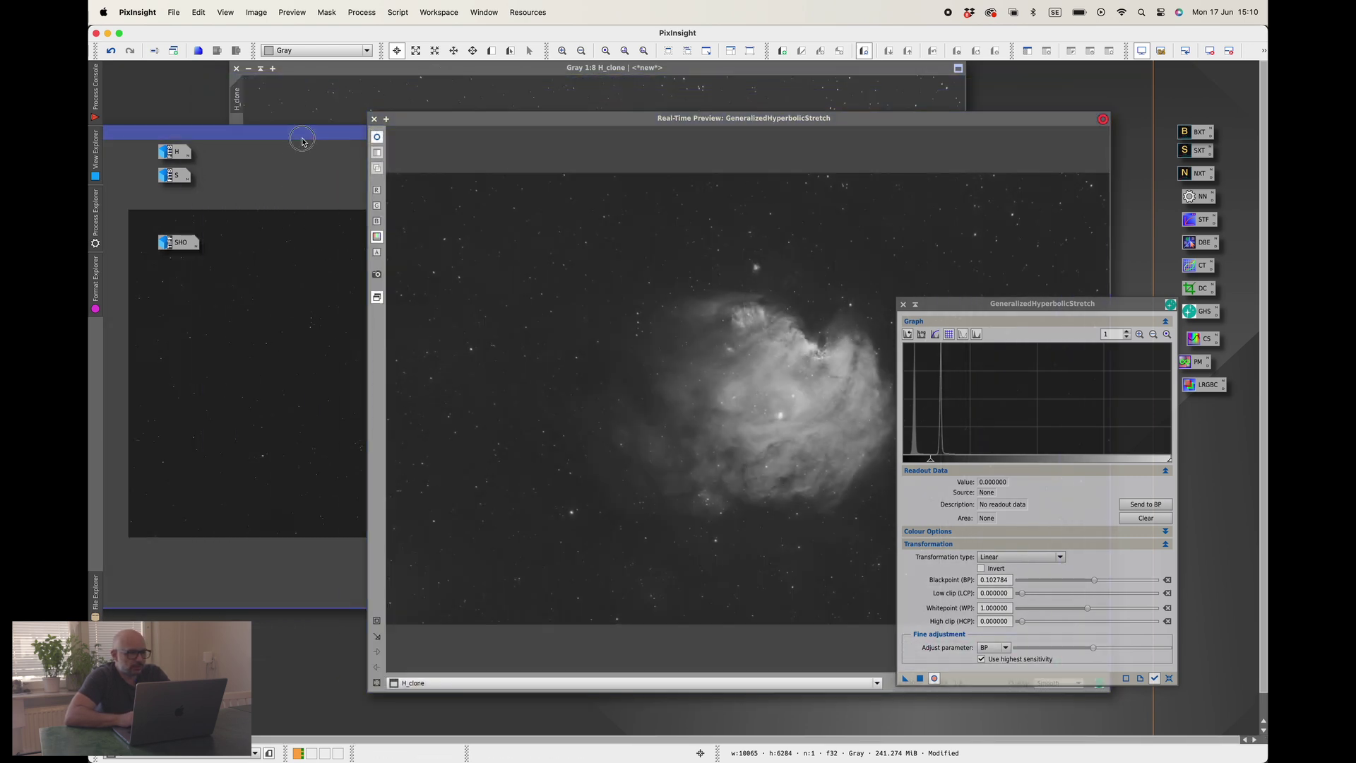
mouse_move(309, 134)
left_mouse_down()
mouse_move(307, 99)
mouse_move(312, 157)
left_mouse_up()
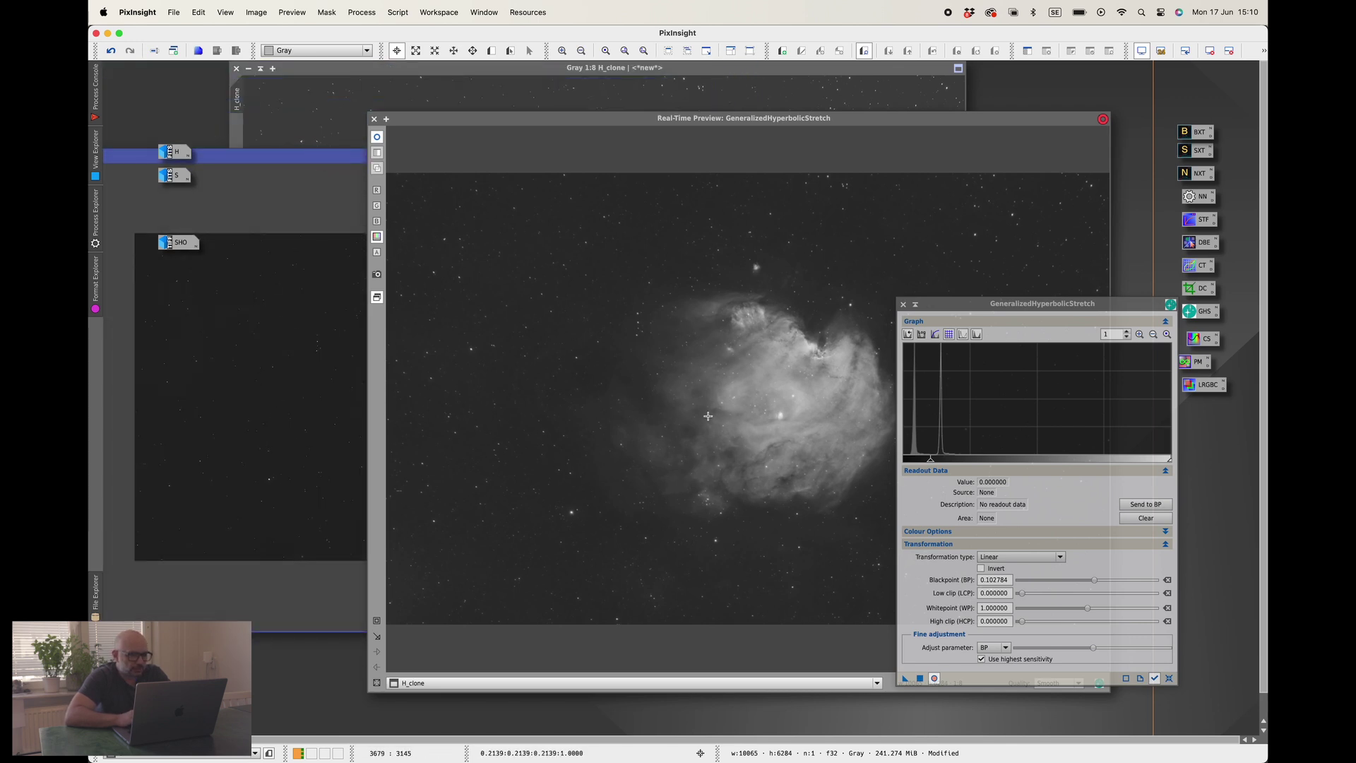
Raise the black point a little further and apply the first linear clip.
left_click(931, 459)
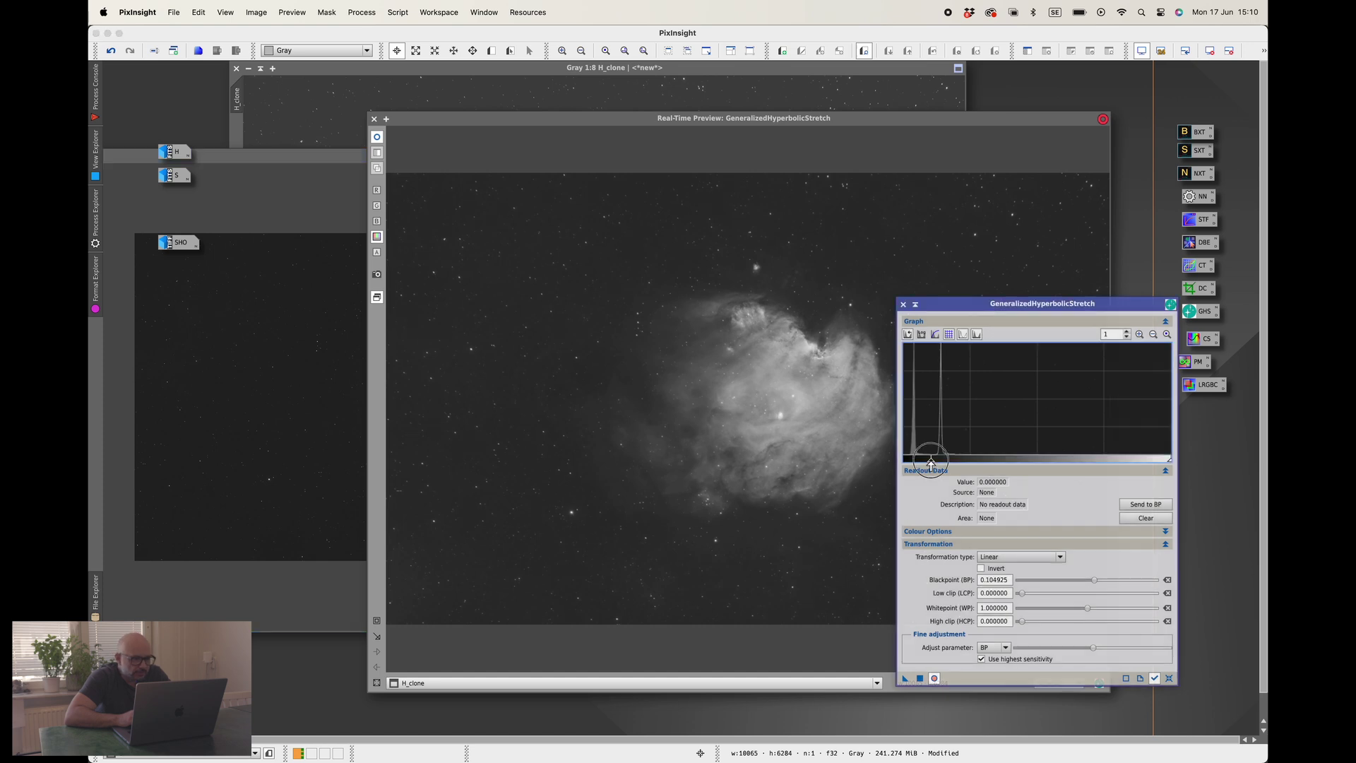
left_click_drag(931, 459, 937, 460)
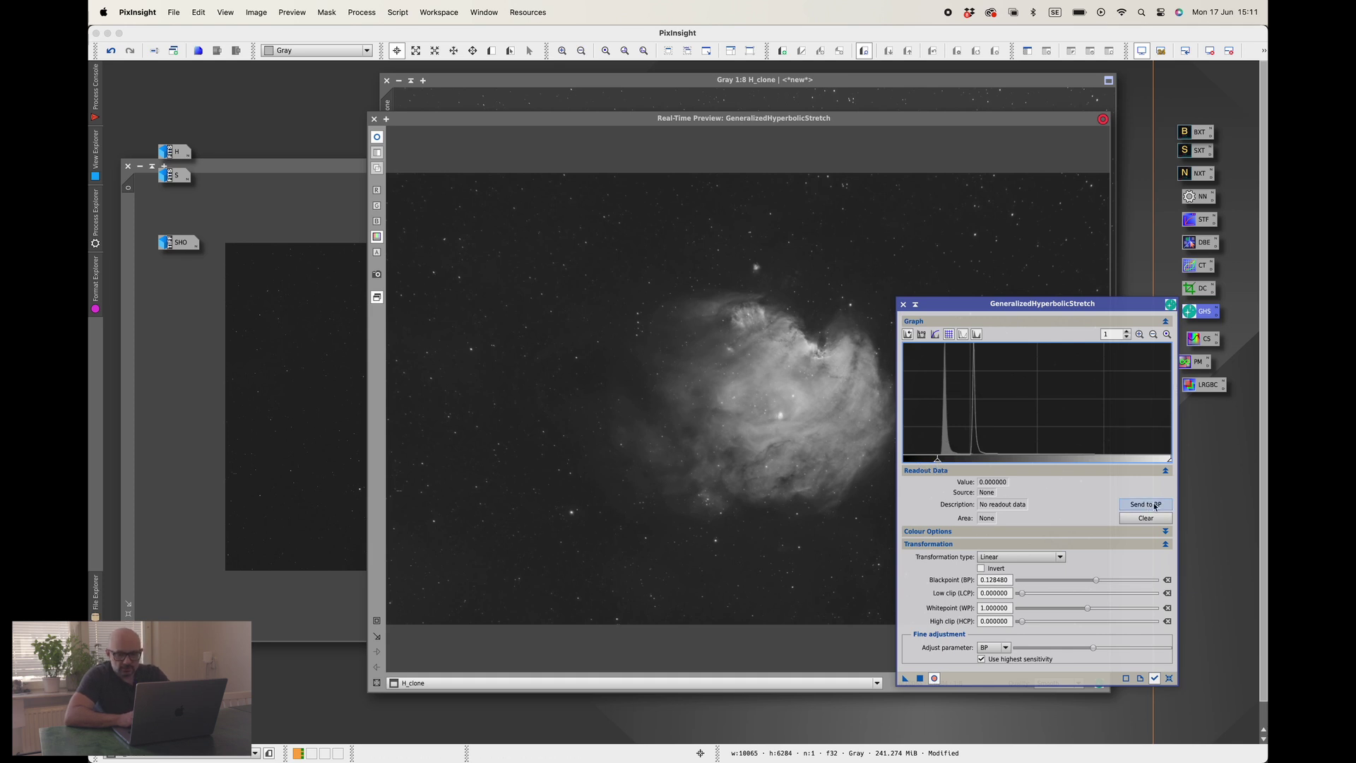
left_click(920, 679)
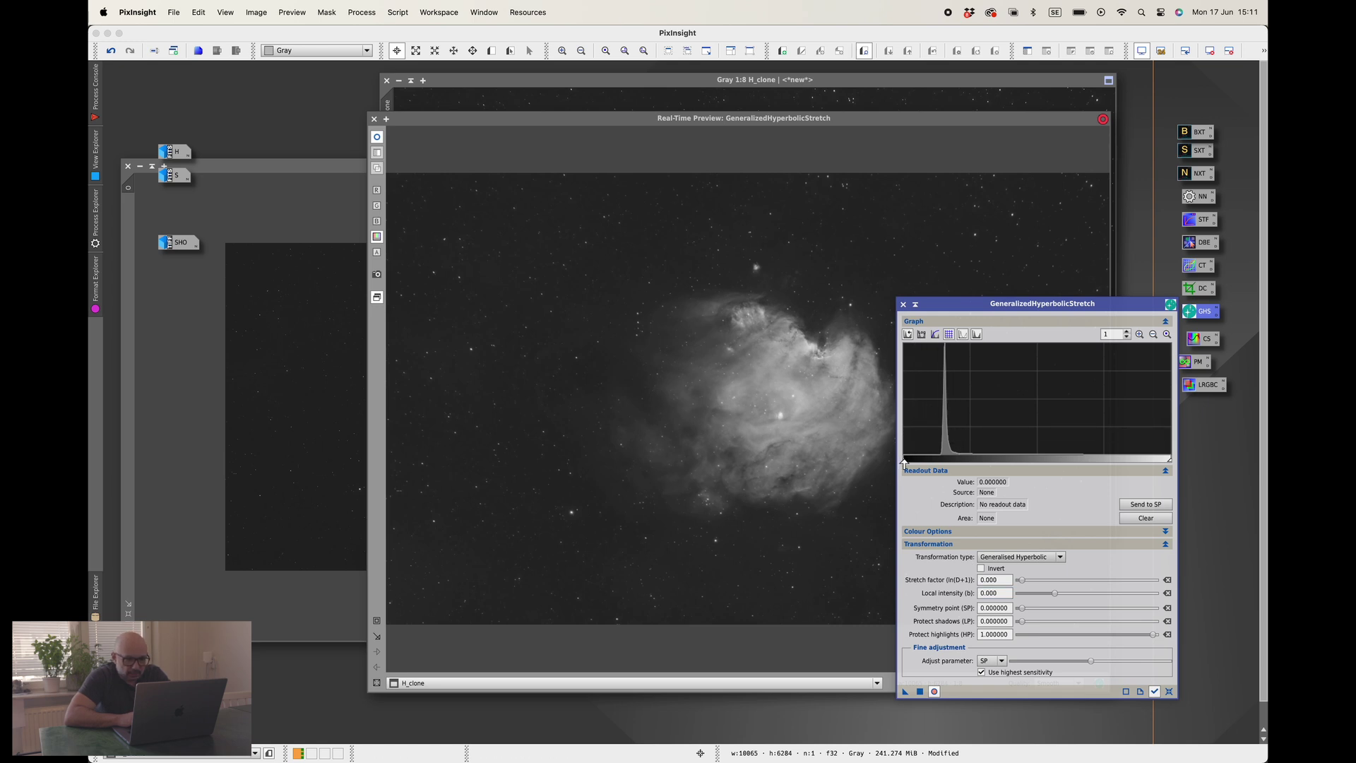
Apply a second, smaller linear black point of 0.023555 to H_clone.
left_click(1017, 557)
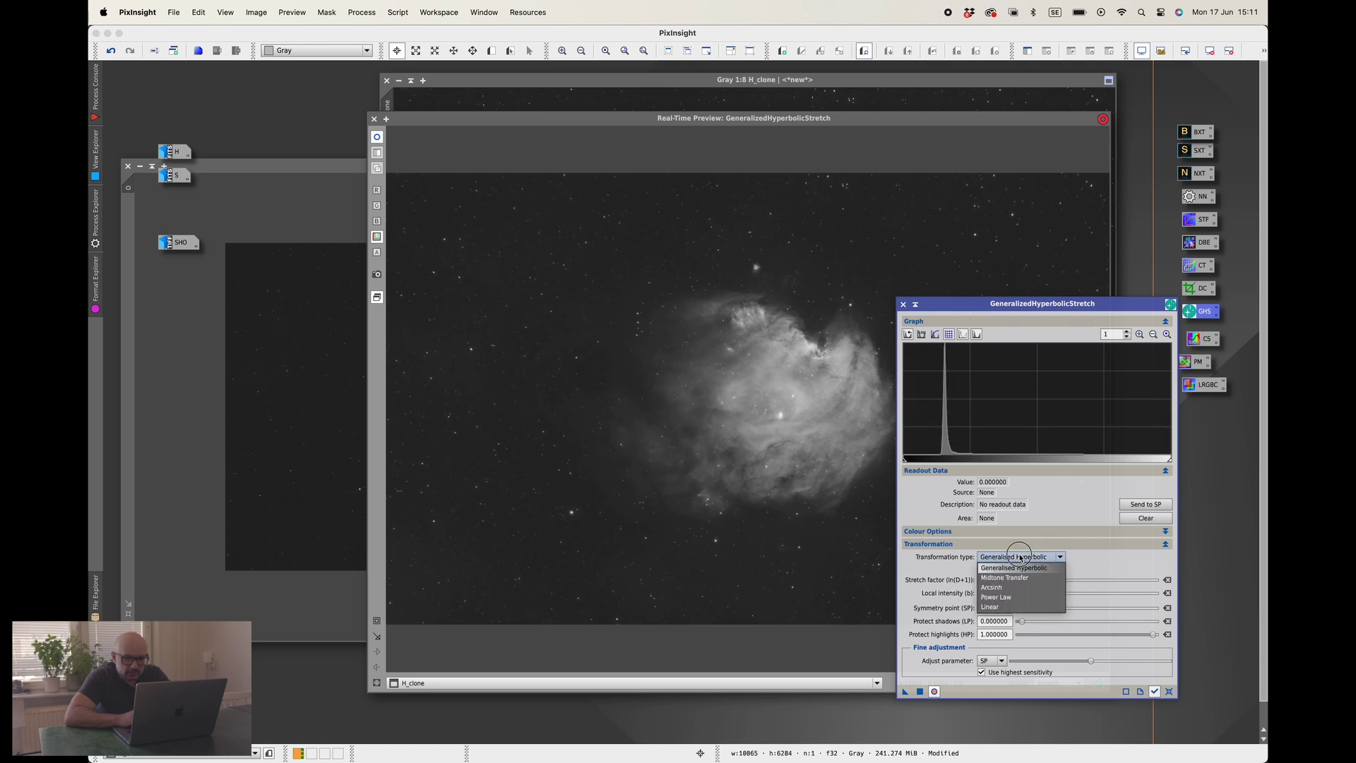
left_click(1007, 608)
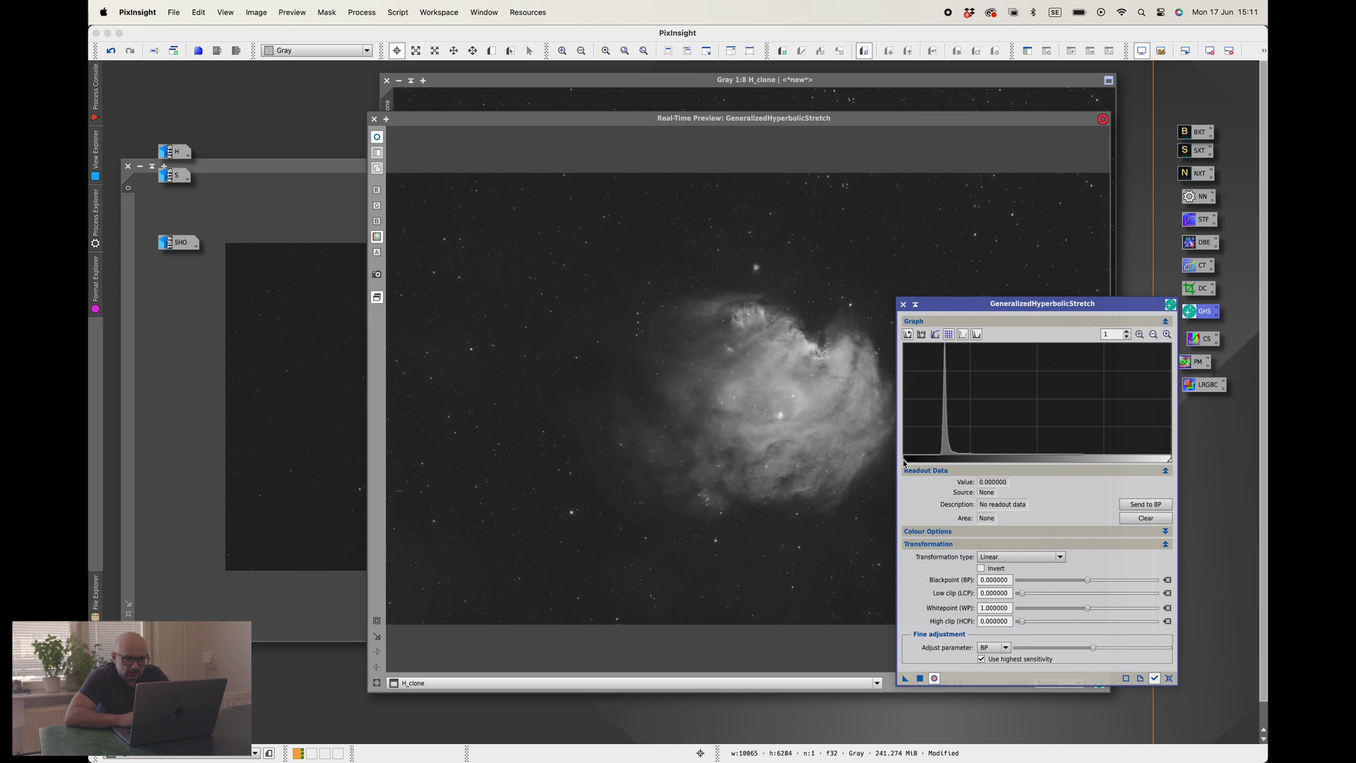
left_click_drag(904, 462, 909, 460)
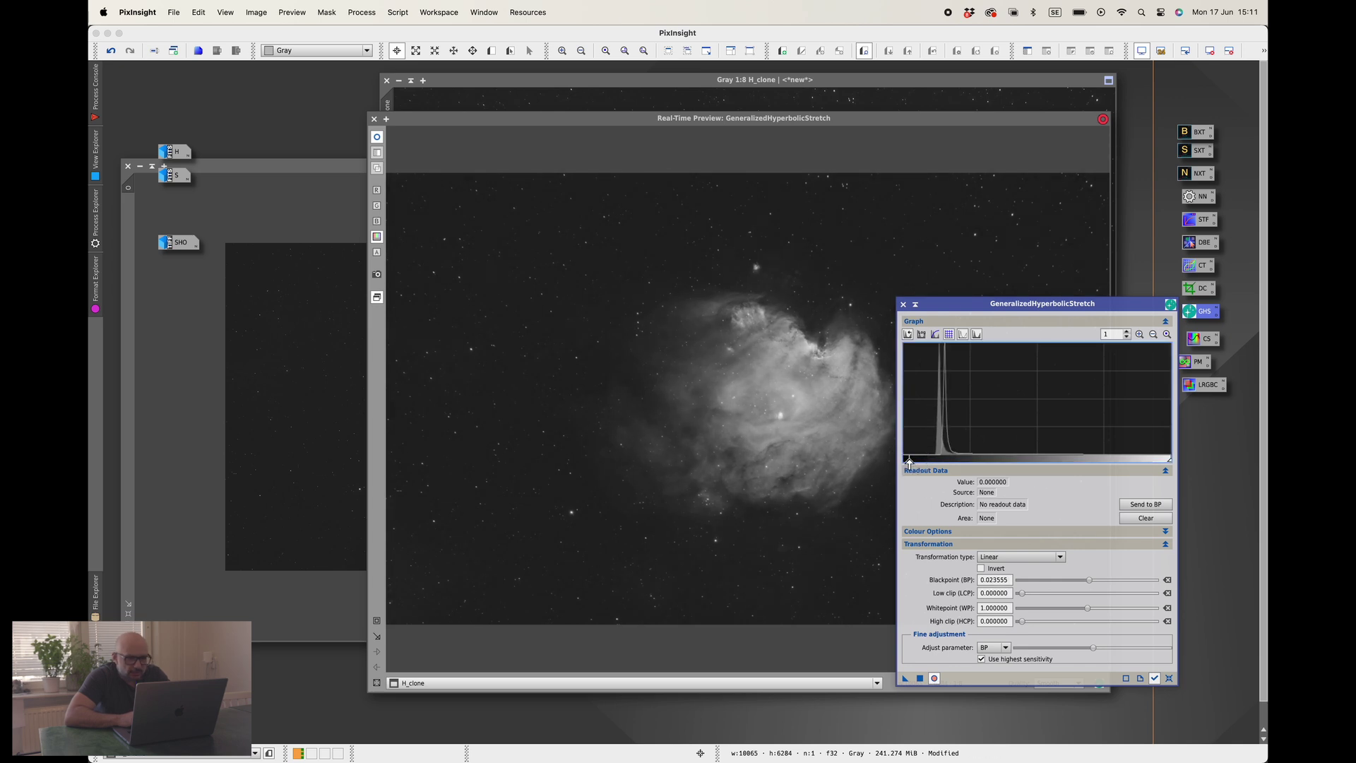
left_click(919, 678)
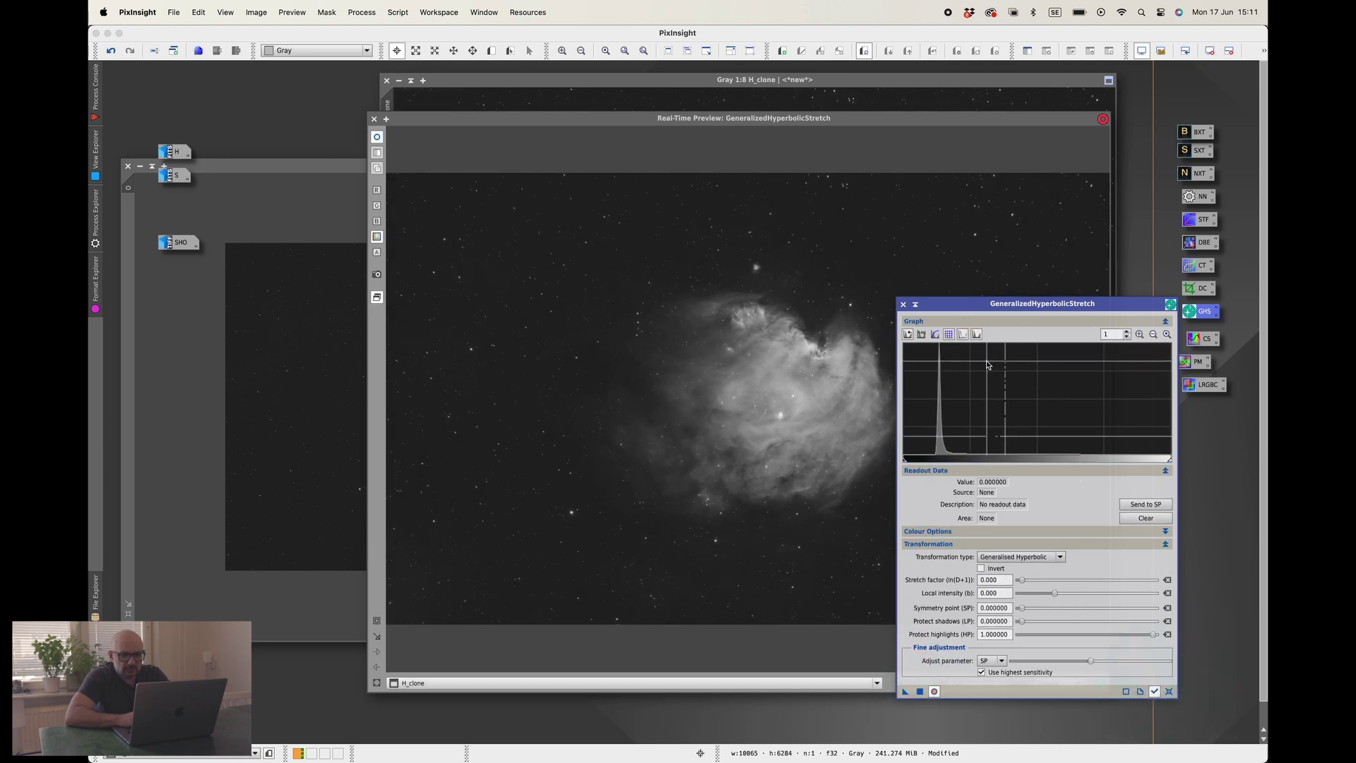
Close the stretch tool and real-time preview, and rearrange the H_clone and O image windows.
left_click(903, 304)
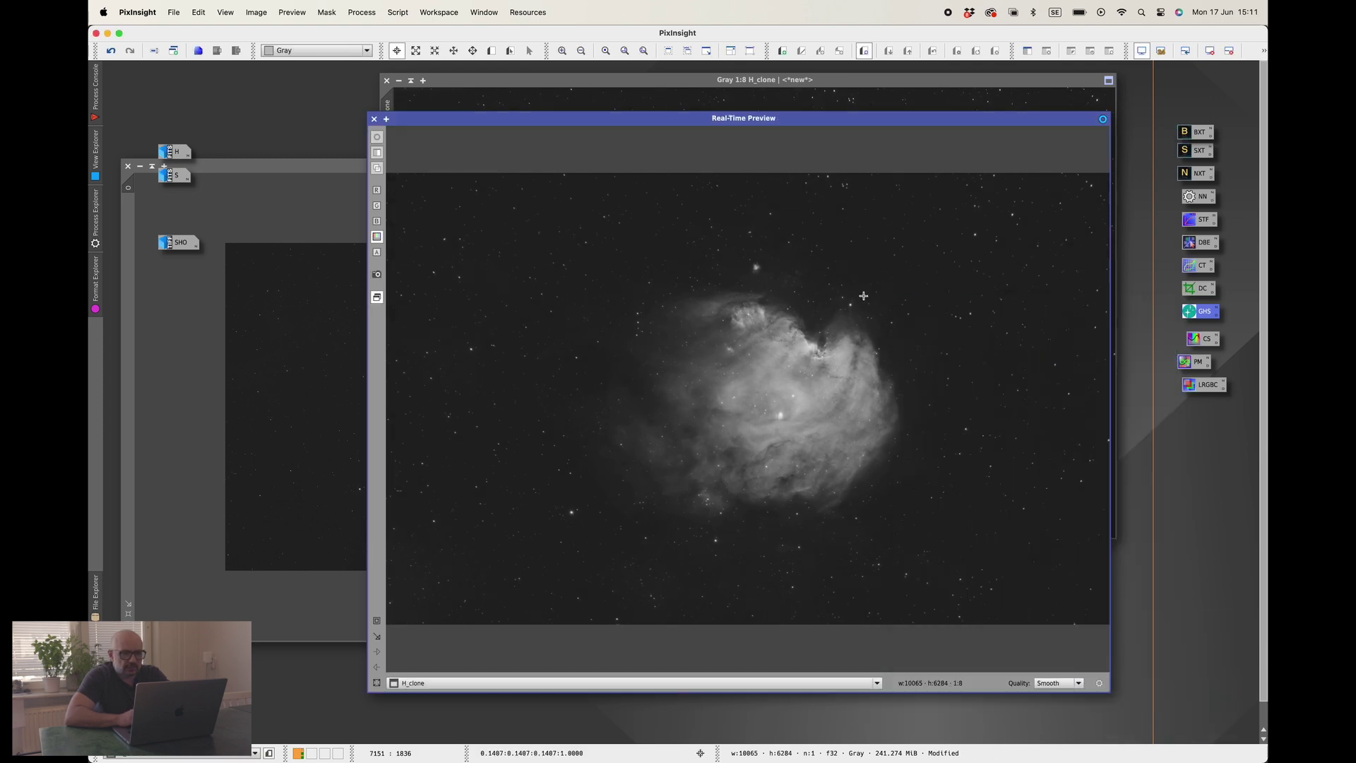
left_click(374, 120)
left_click_drag(615, 86, 669, 159)
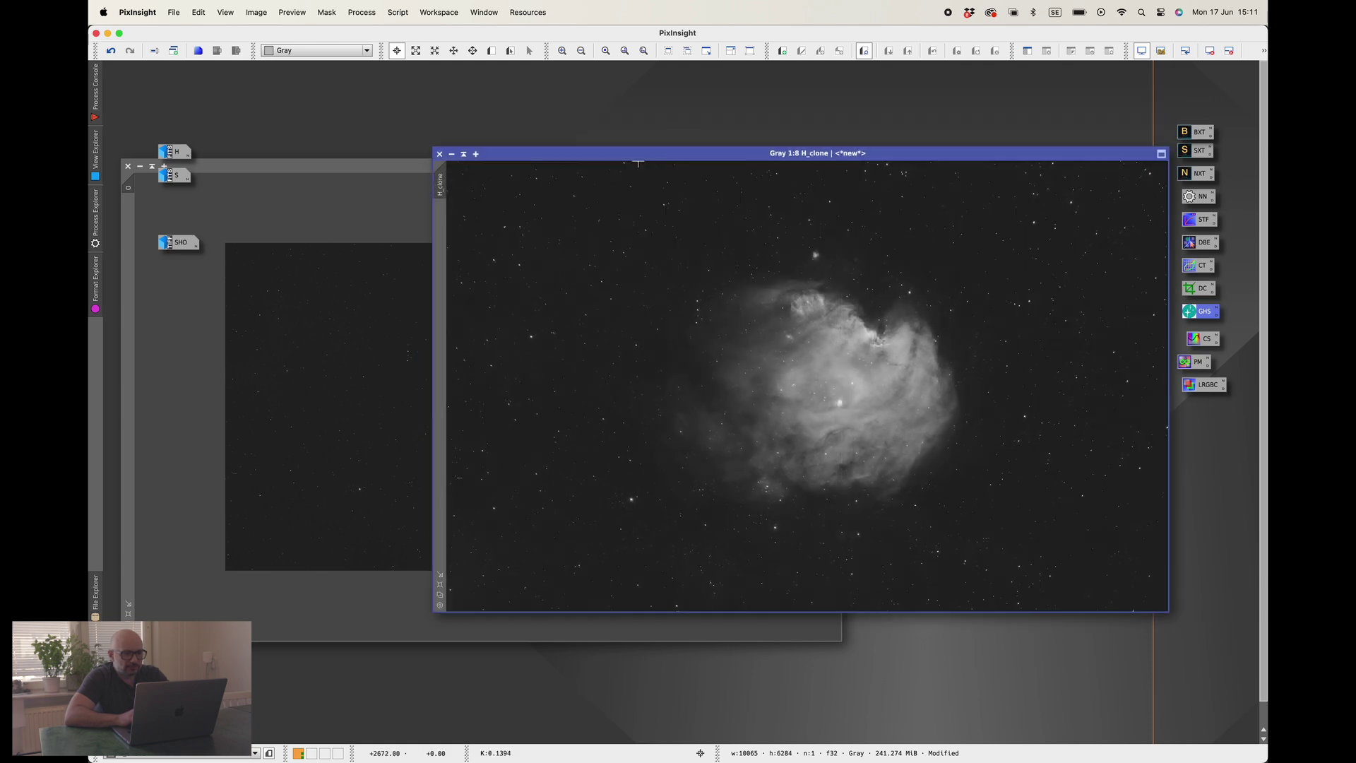
left_click(374, 164)
left_click_drag(374, 164, 379, 154)
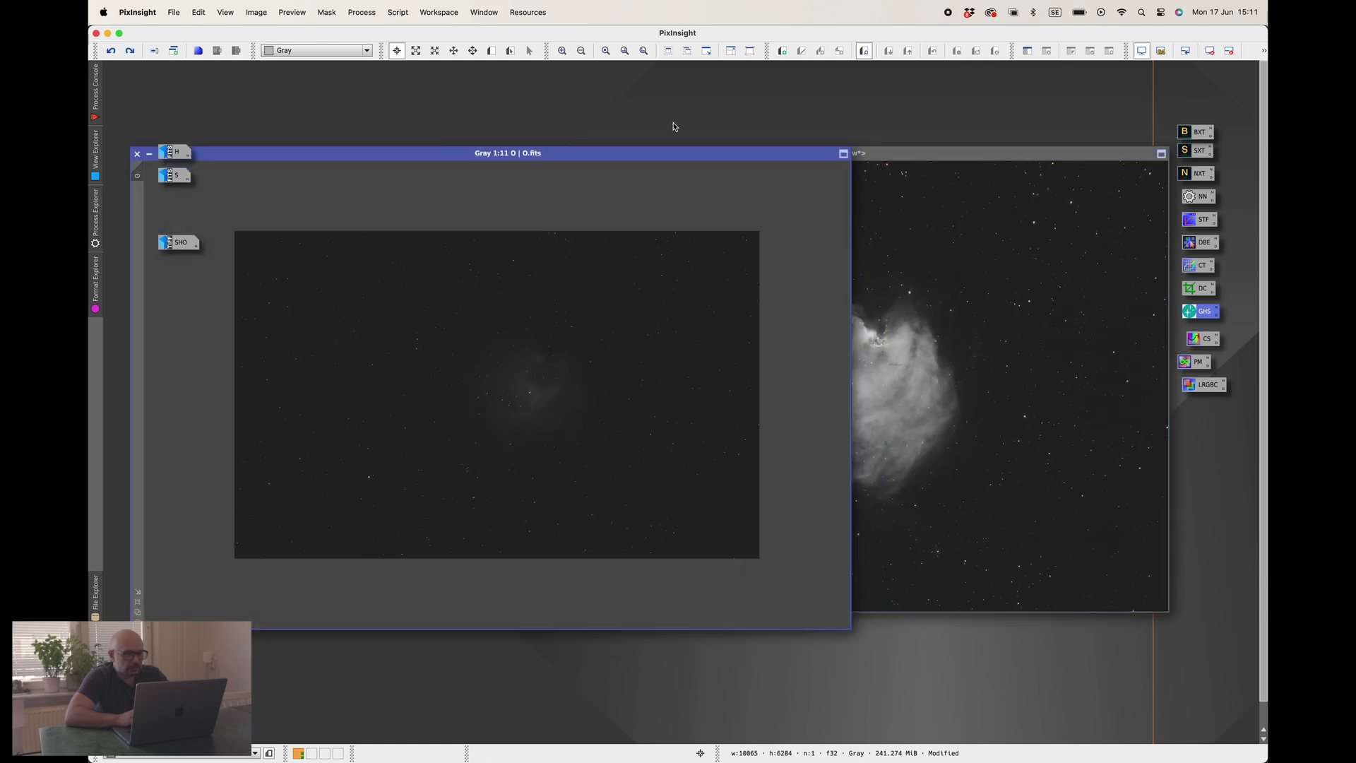
scroll(568, 321, "up", 6)
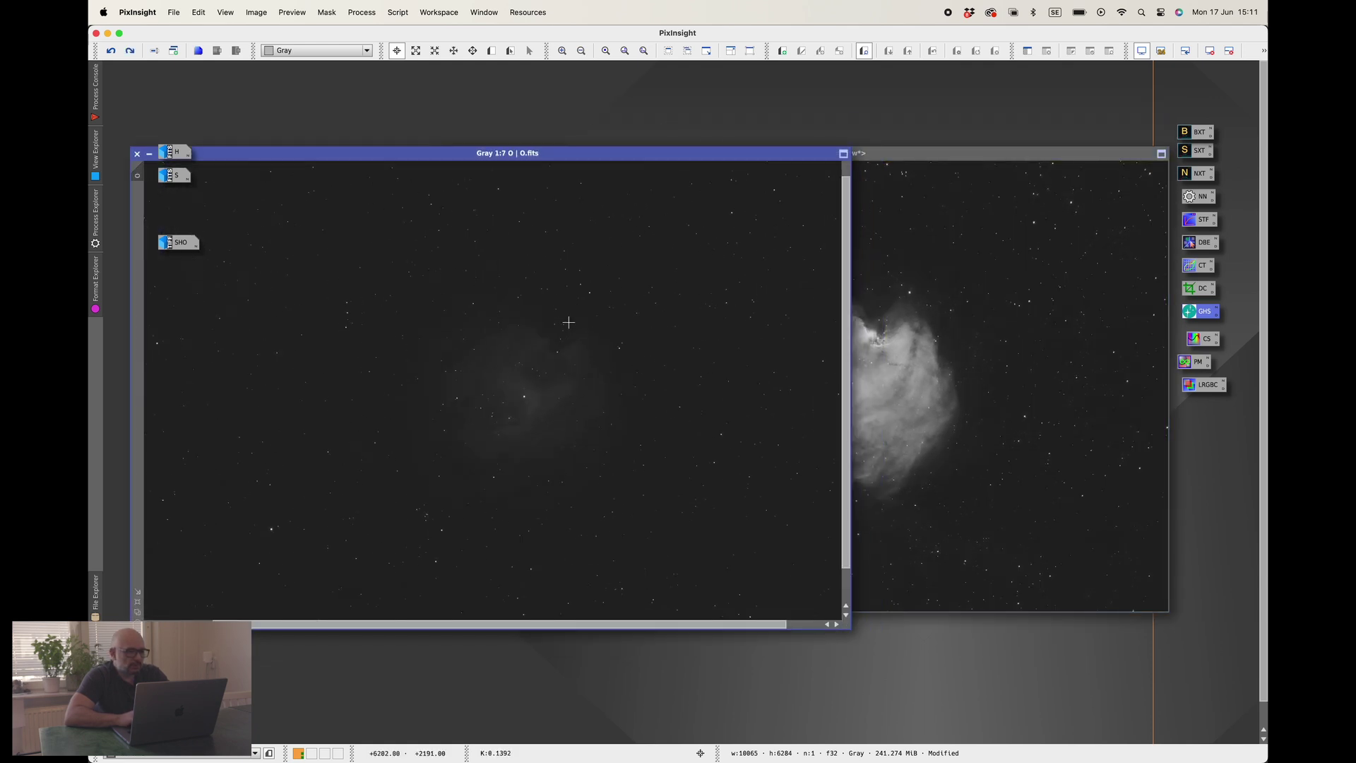
scroll(568, 322, "down", 3)
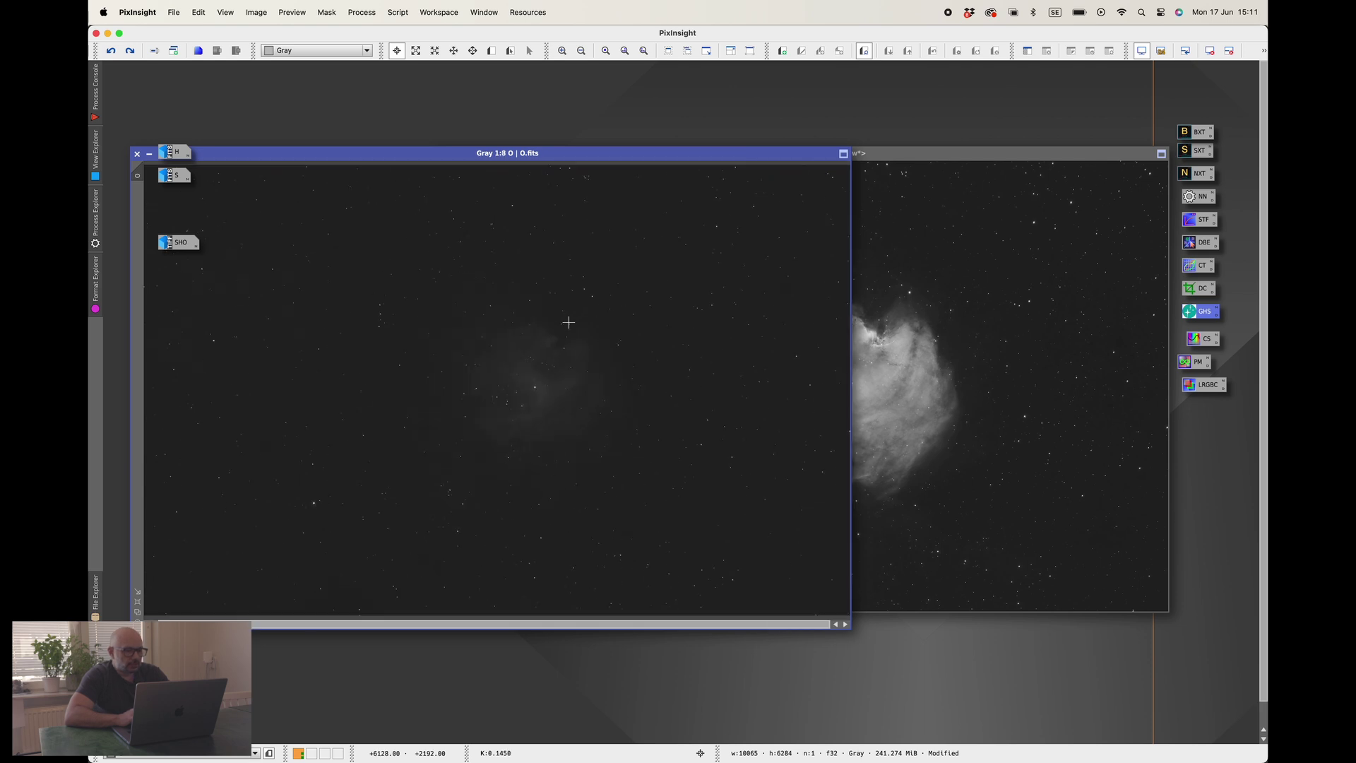
left_click(867, 152)
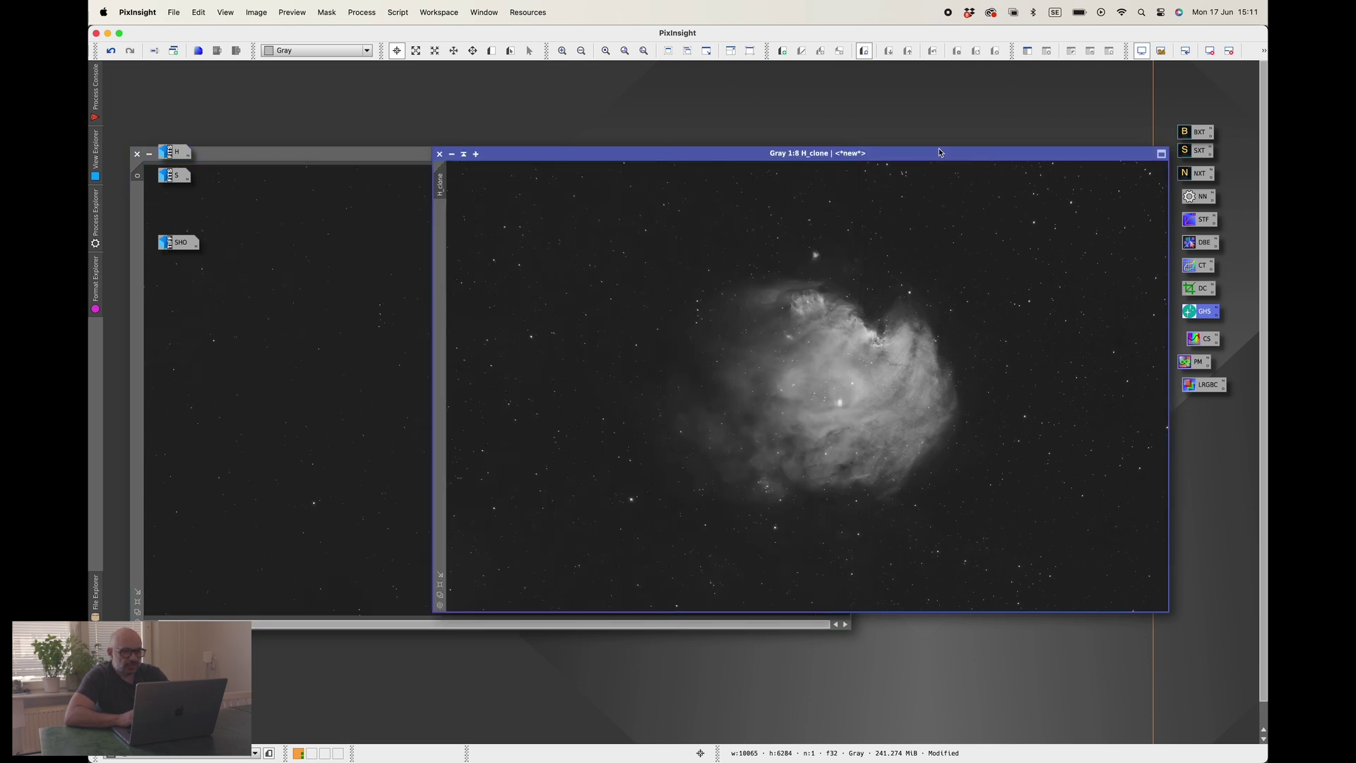
left_click_drag(921, 158, 998, 74)
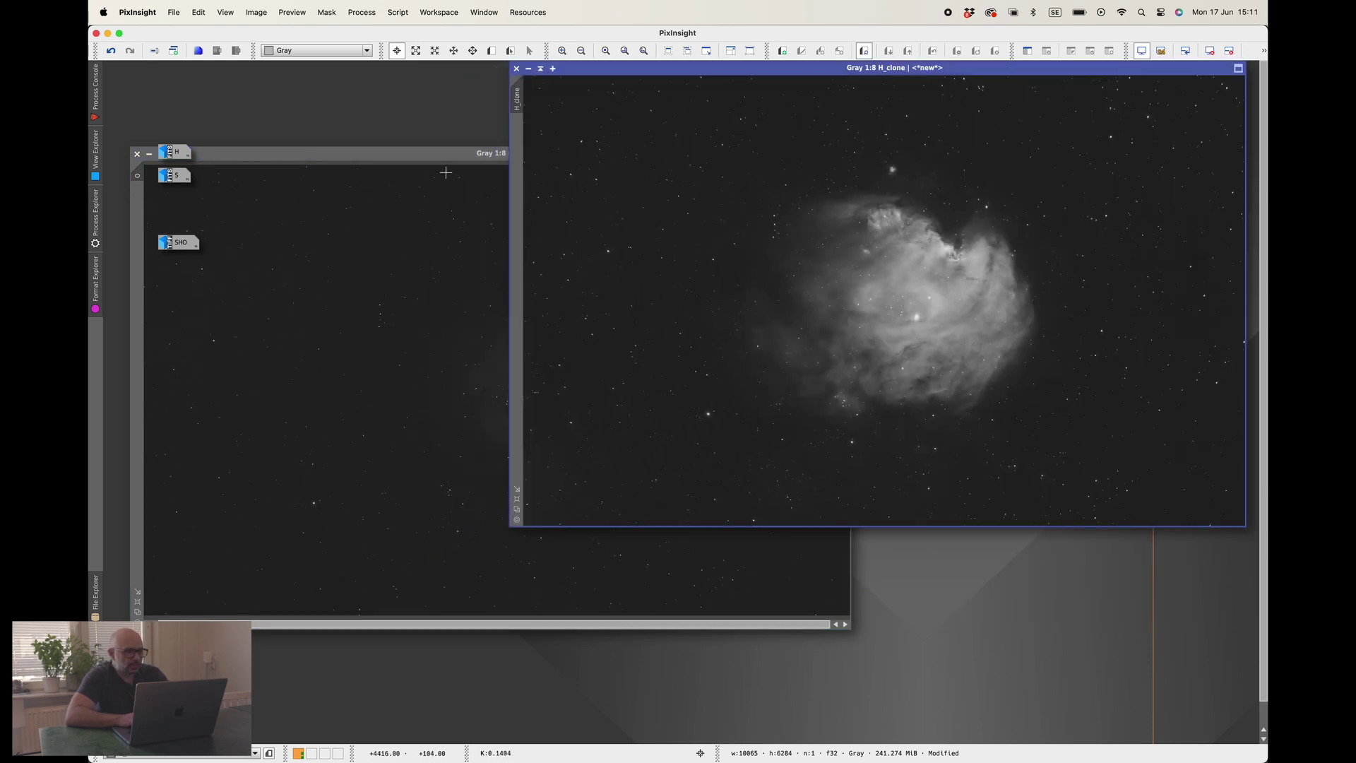
left_click_drag(418, 159, 639, 130)
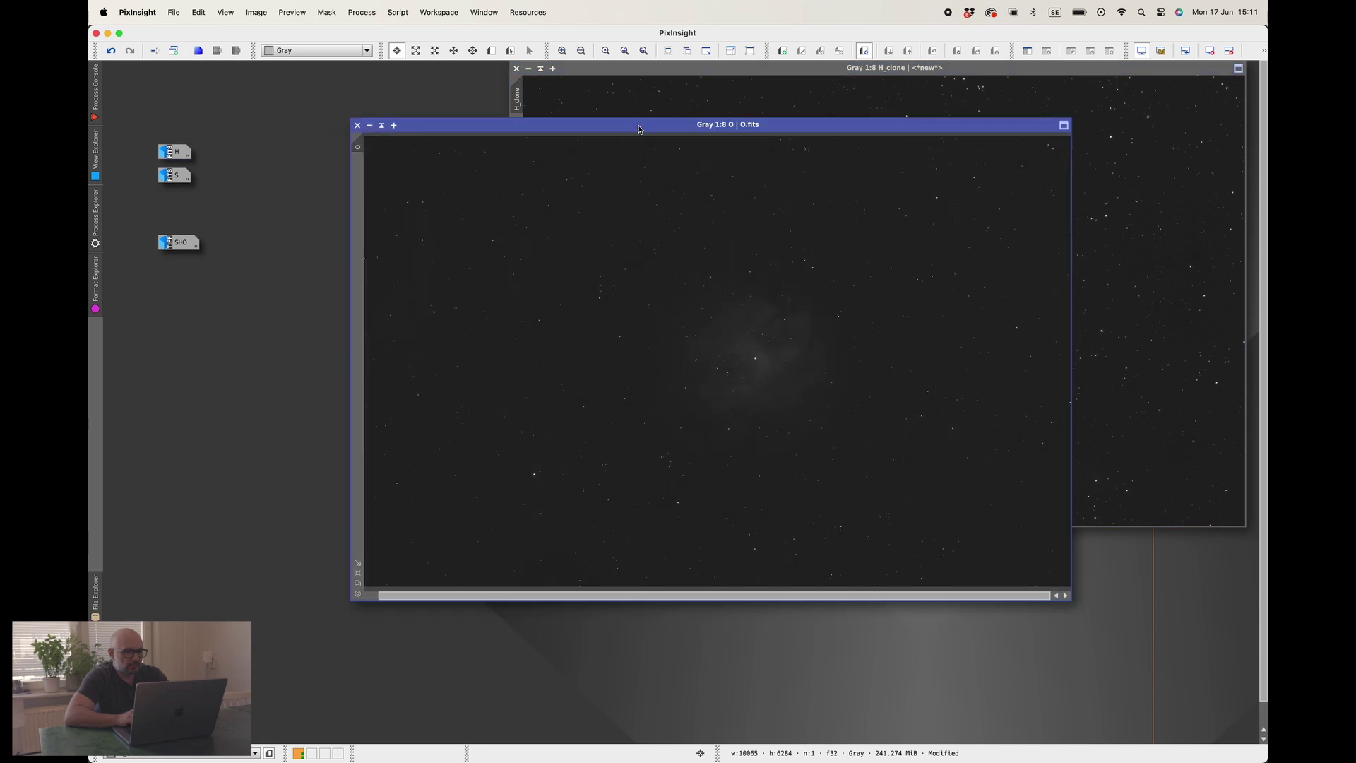
Open S from its icon, then minimize the S, O and H_clone windows to icons.
double_click(170, 179)
left_click_drag(454, 205, 526, 212)
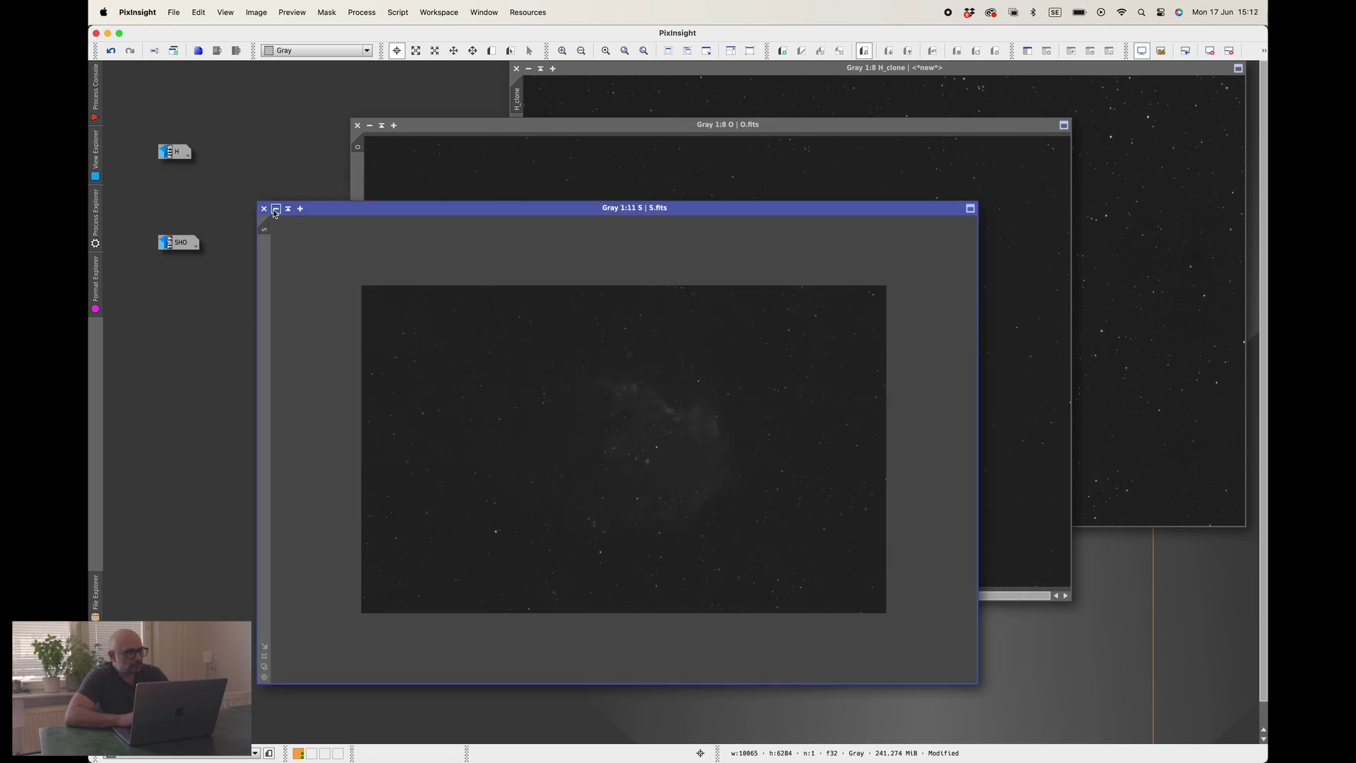
left_click(276, 210)
left_click(367, 126)
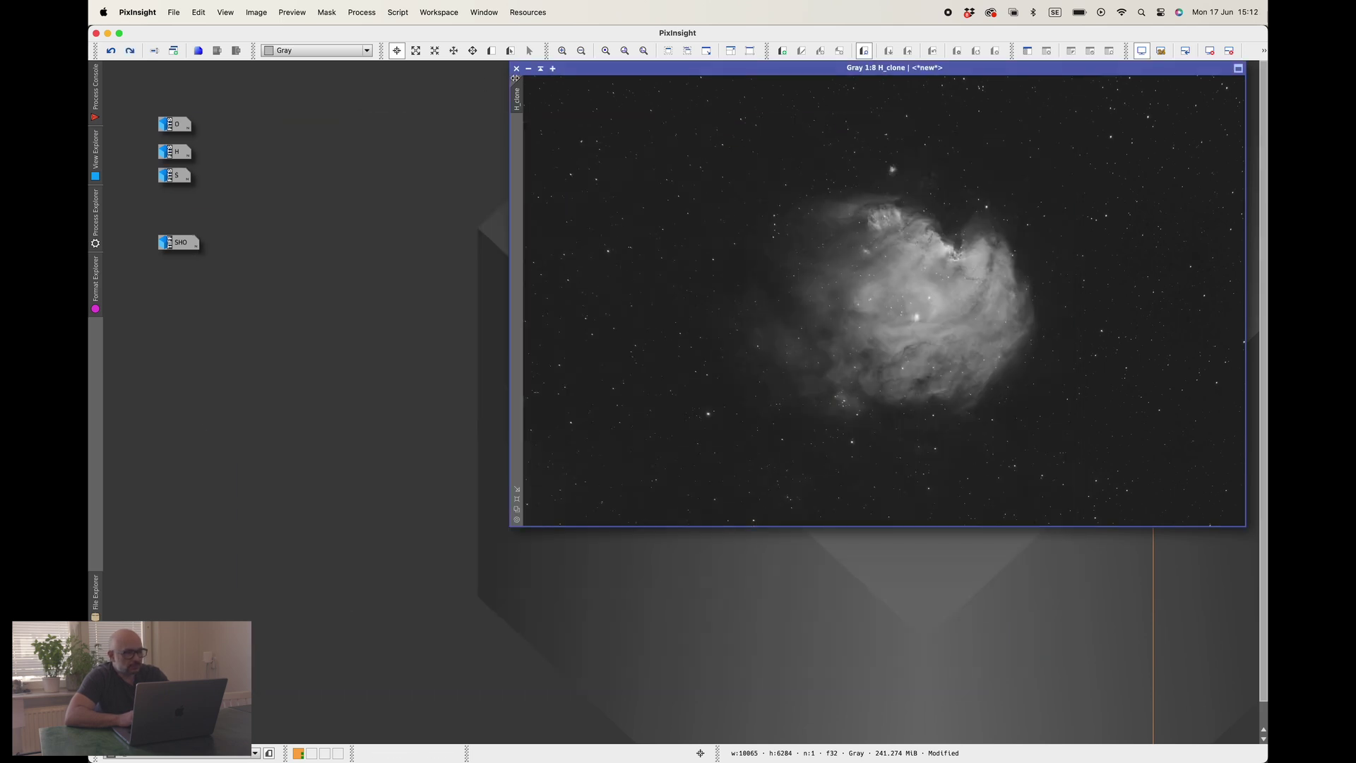
left_click(529, 68)
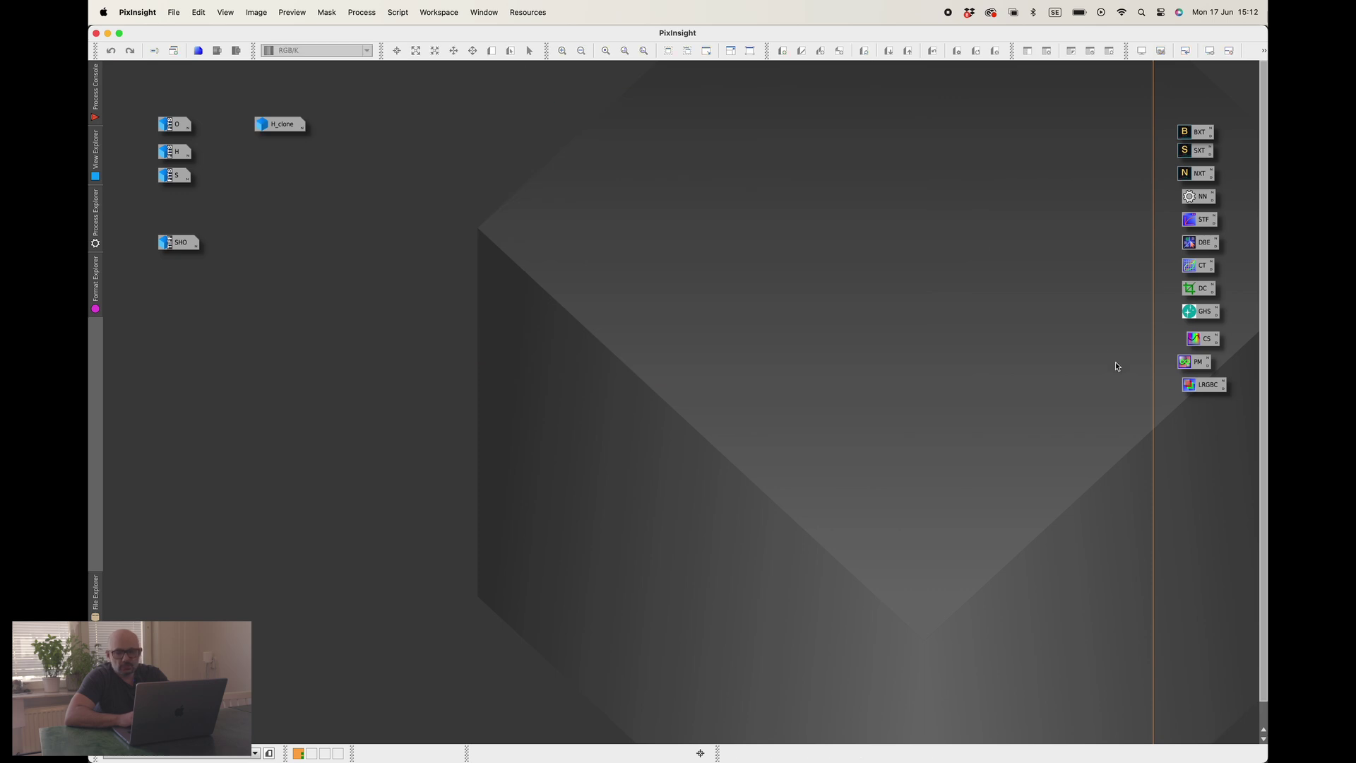
In PixelMath, use separate channel expressions: S for red, H for green, 0 for blue.
double_click(1195, 363)
left_click_drag(821, 198, 769, 185)
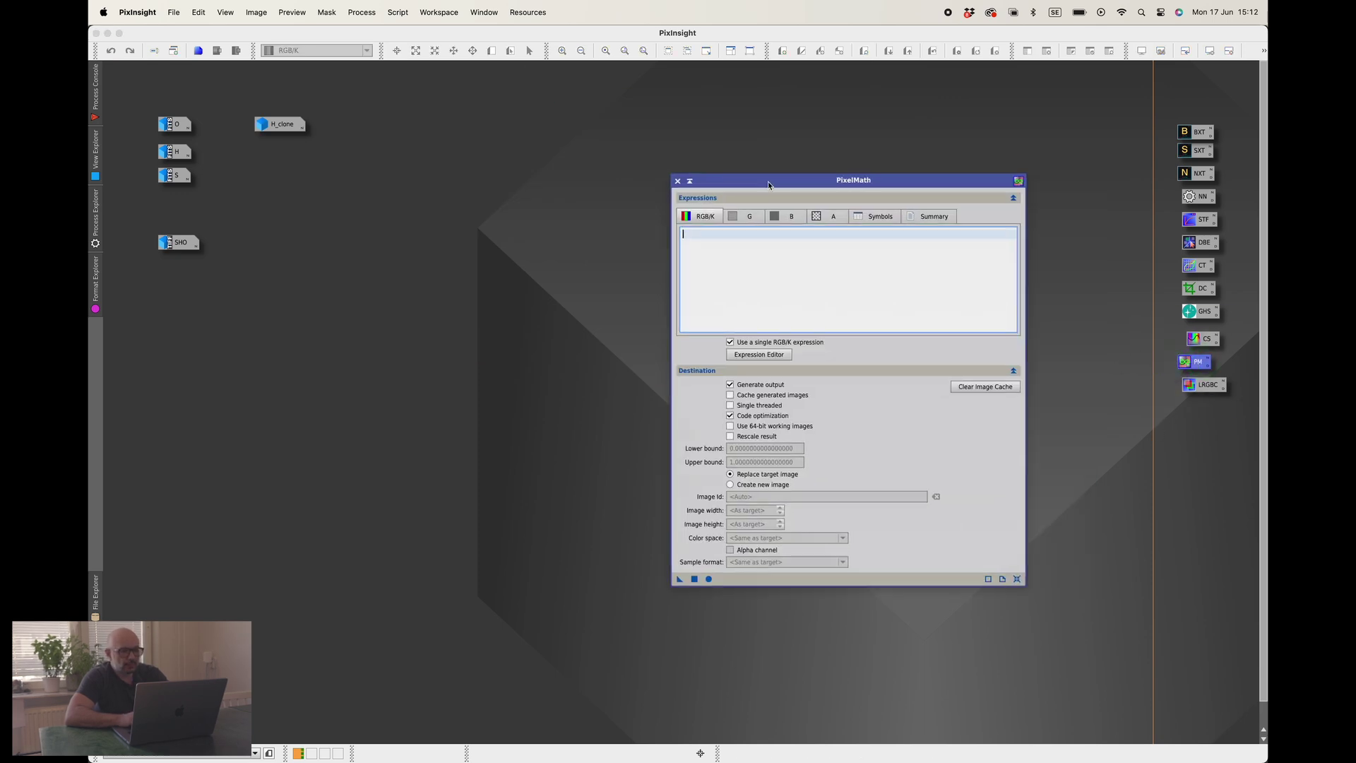
left_click(729, 343)
left_click(719, 268)
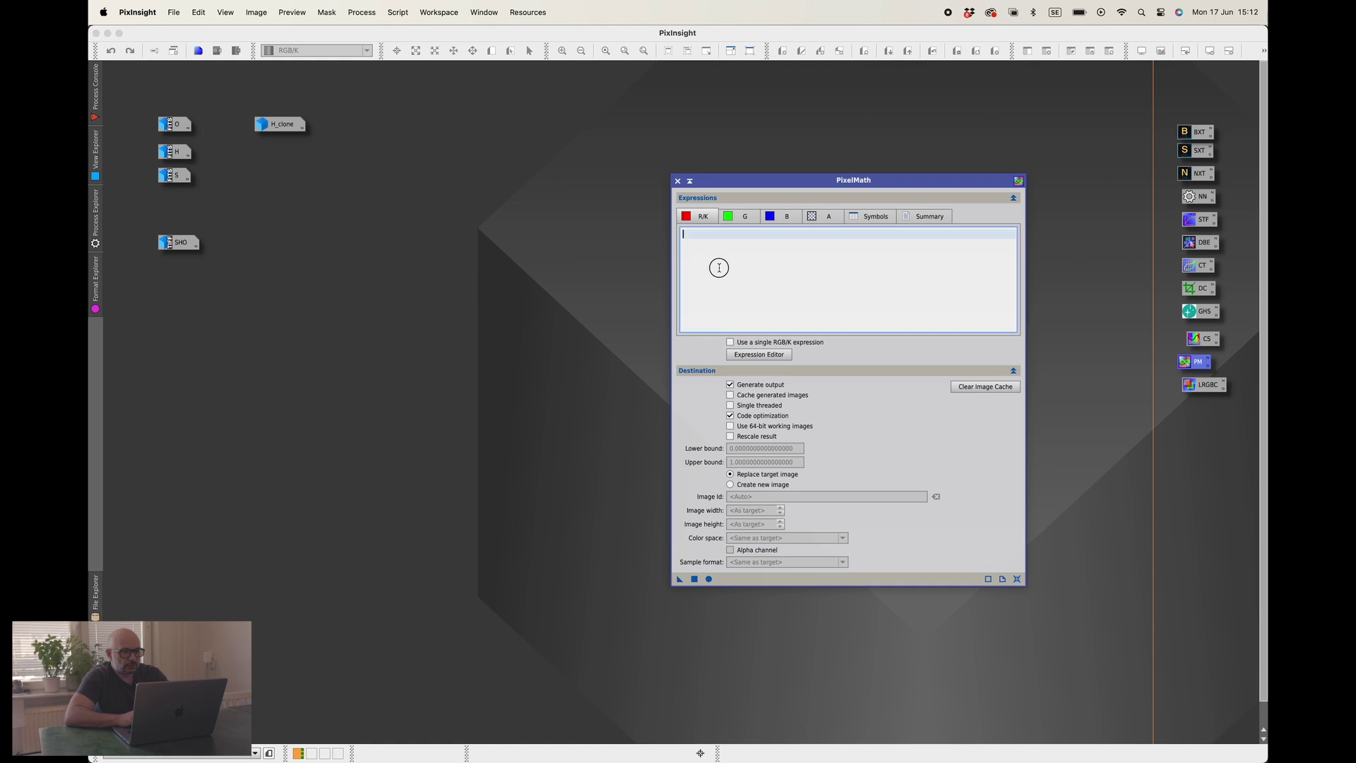
left_click(736, 219)
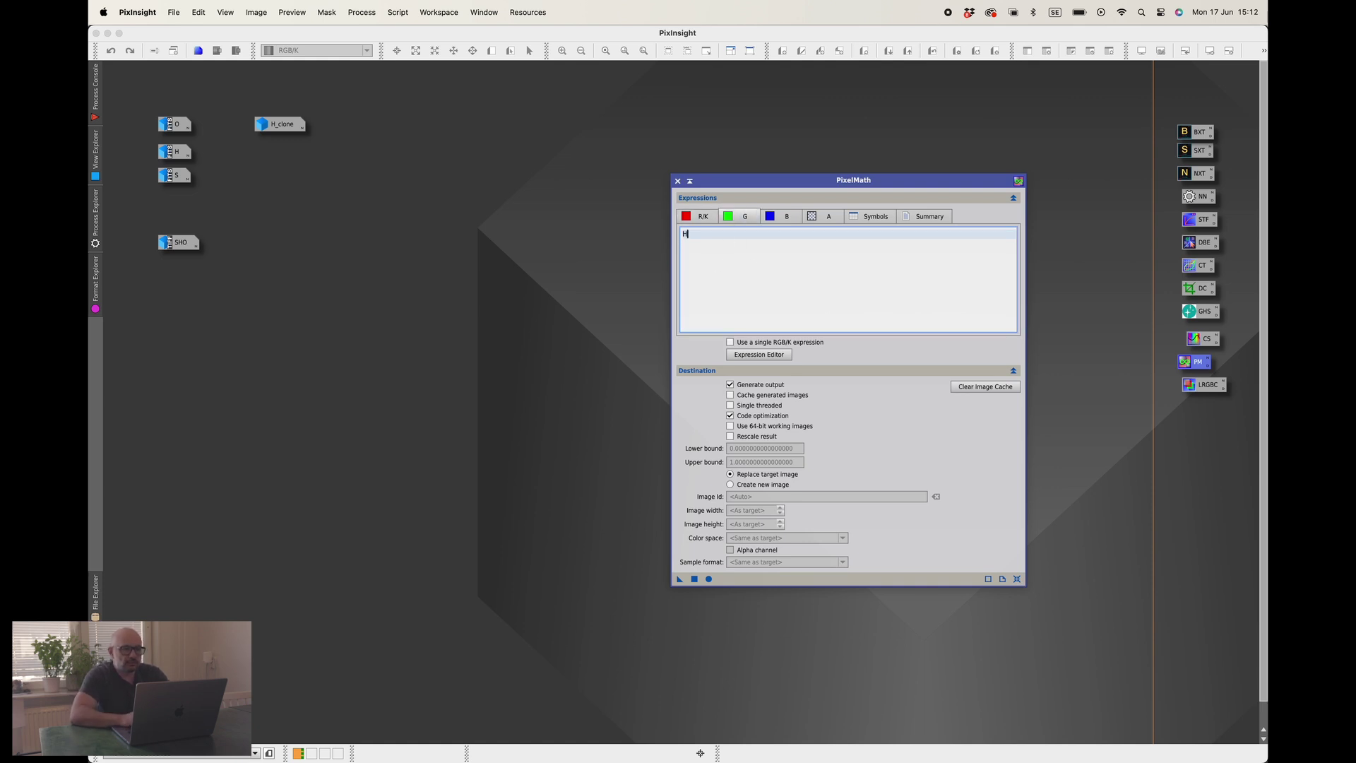
left_click(775, 218)
type("0")
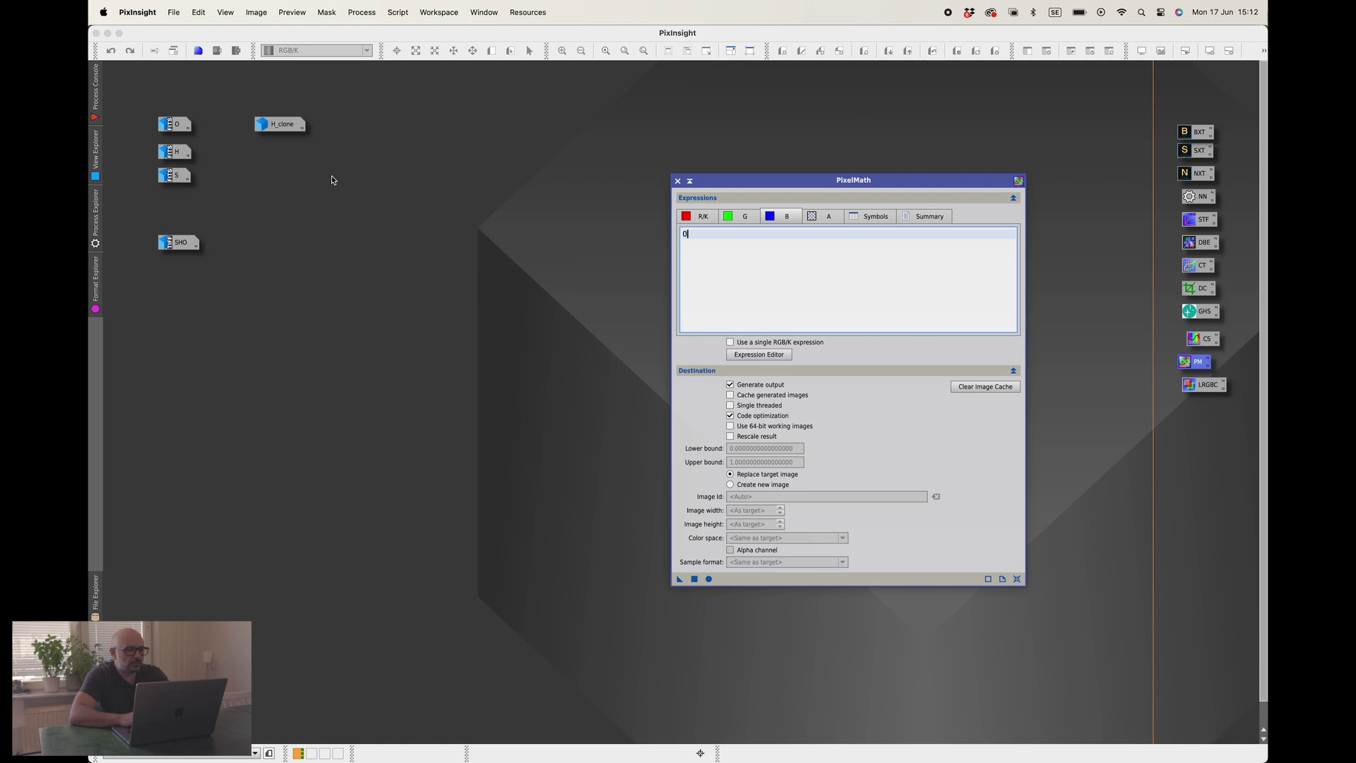
double_click(170, 176)
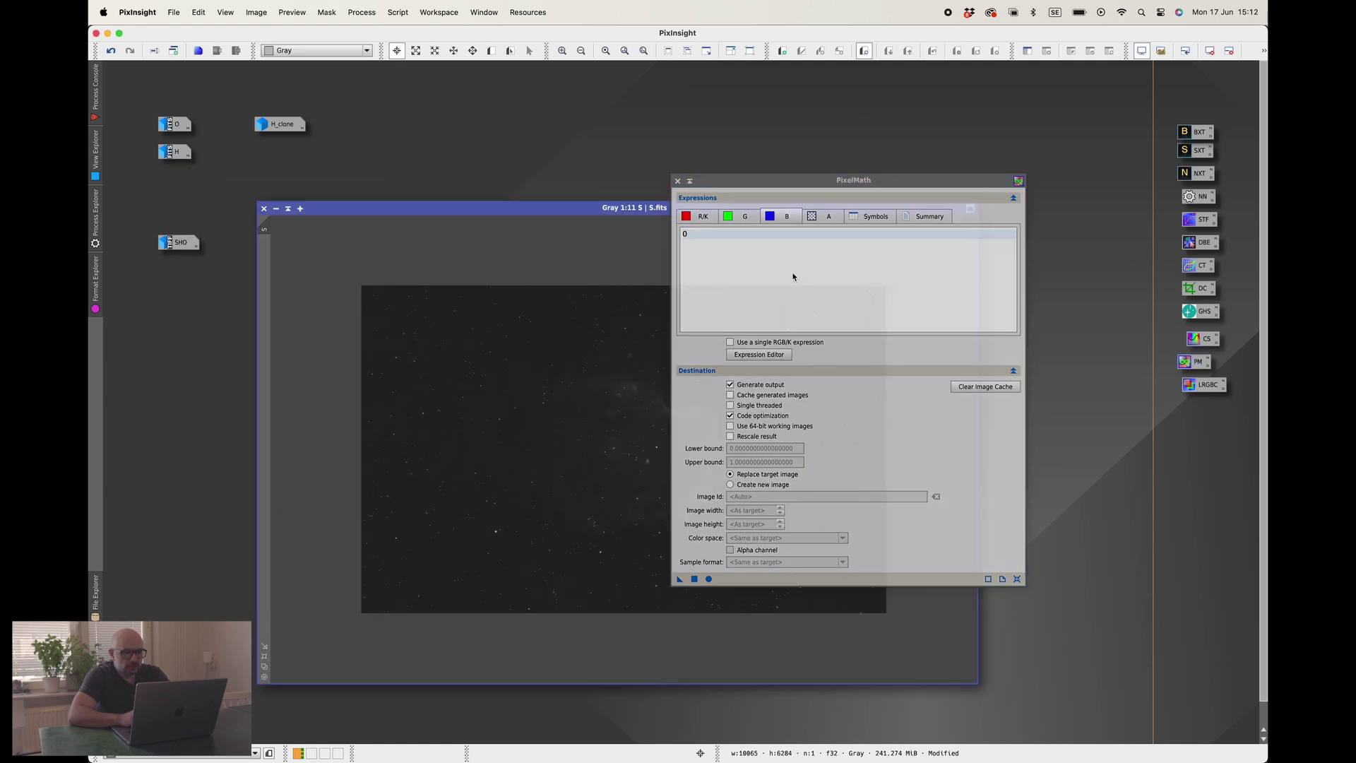
Output to a new RGB Color image, apply the combination globally, and close PixelMath.
left_click(757, 485)
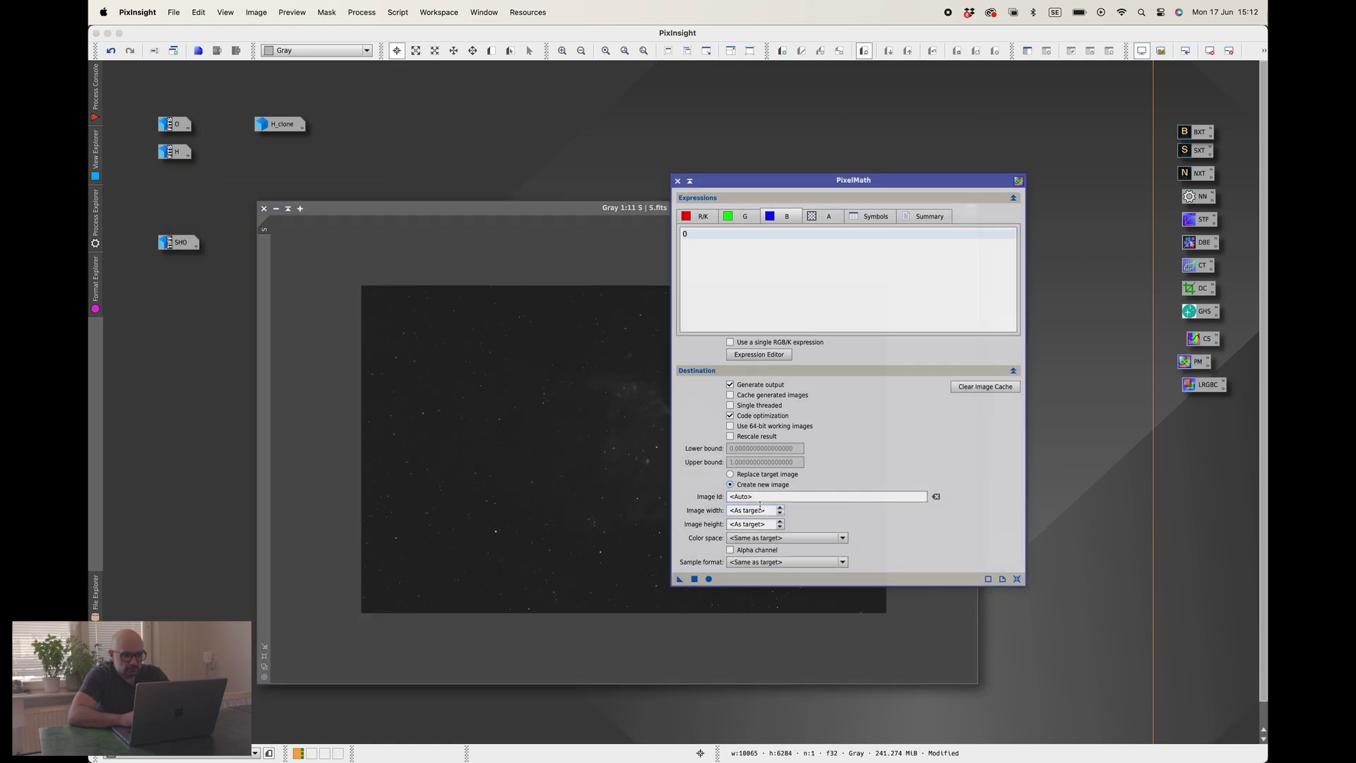
left_click(784, 538)
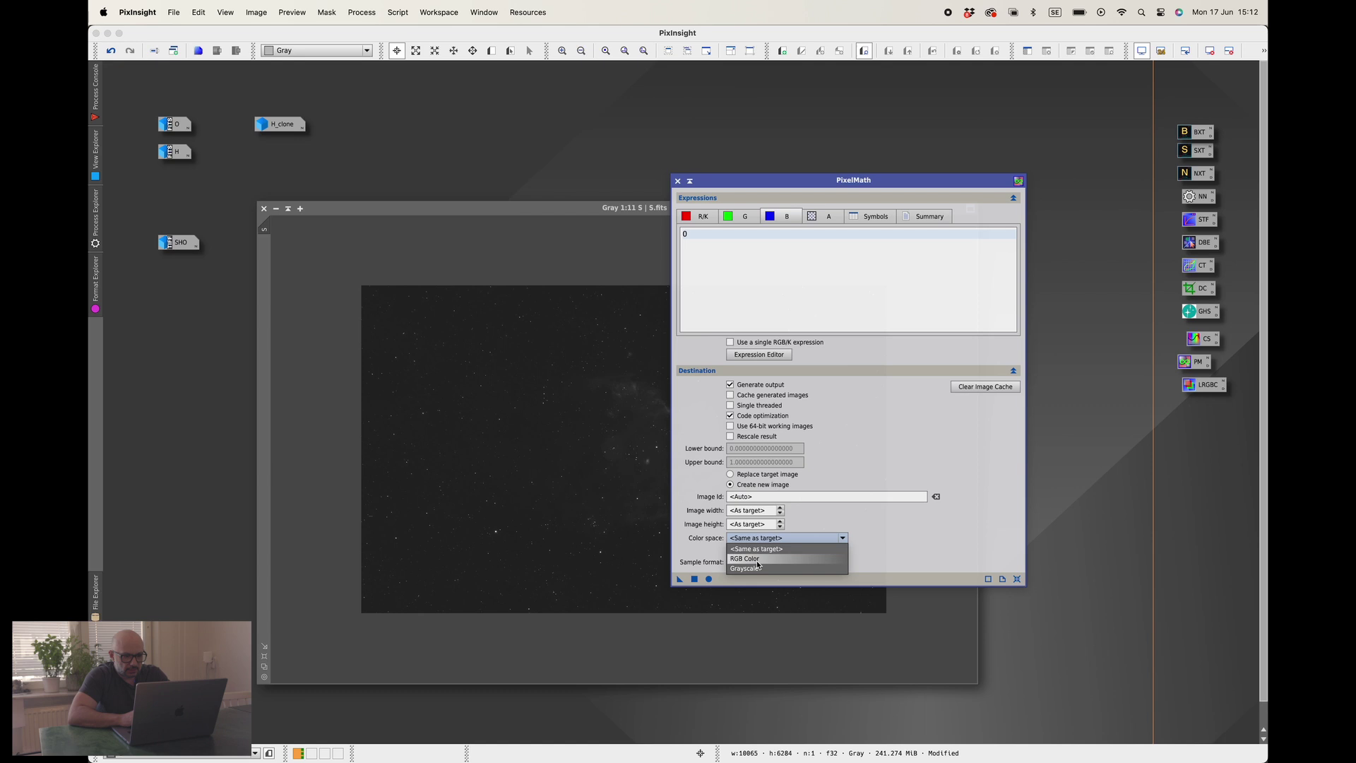
left_click(752, 556)
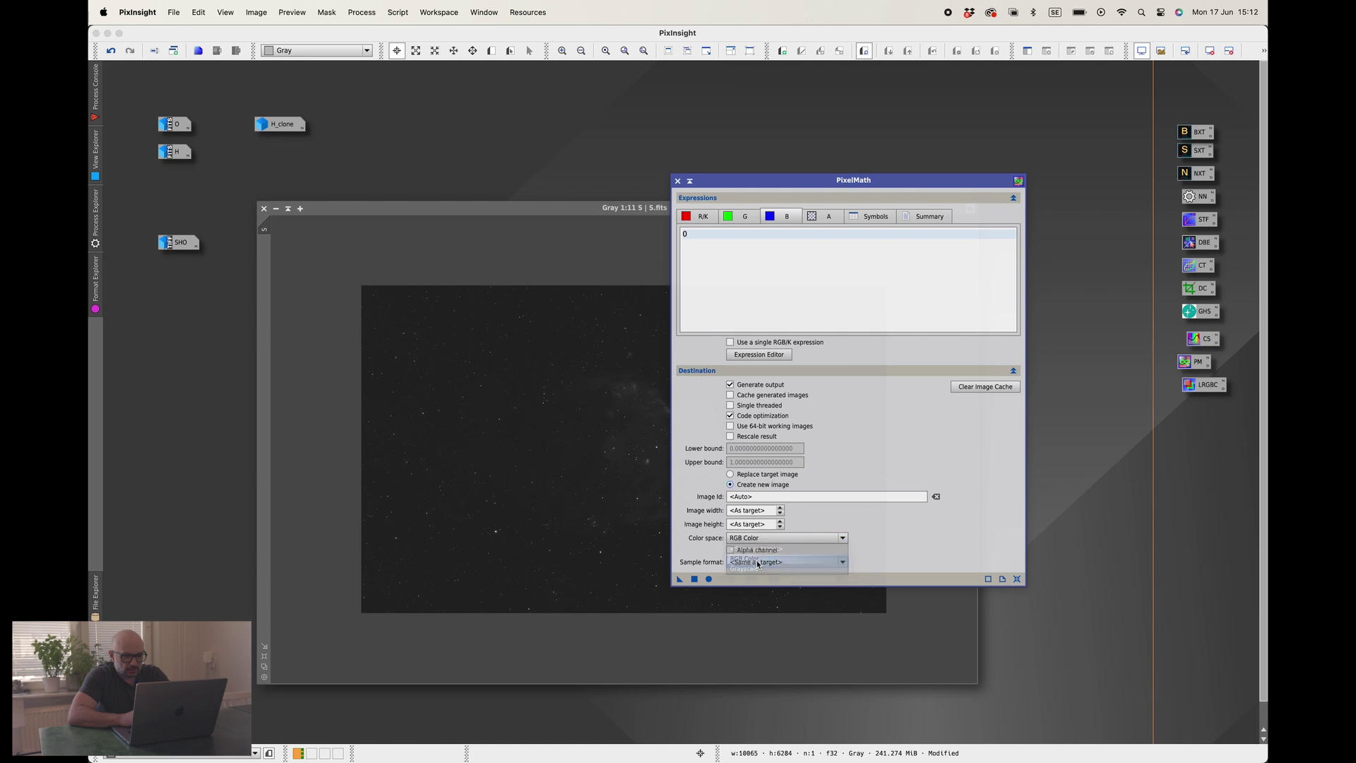
left_click(694, 579)
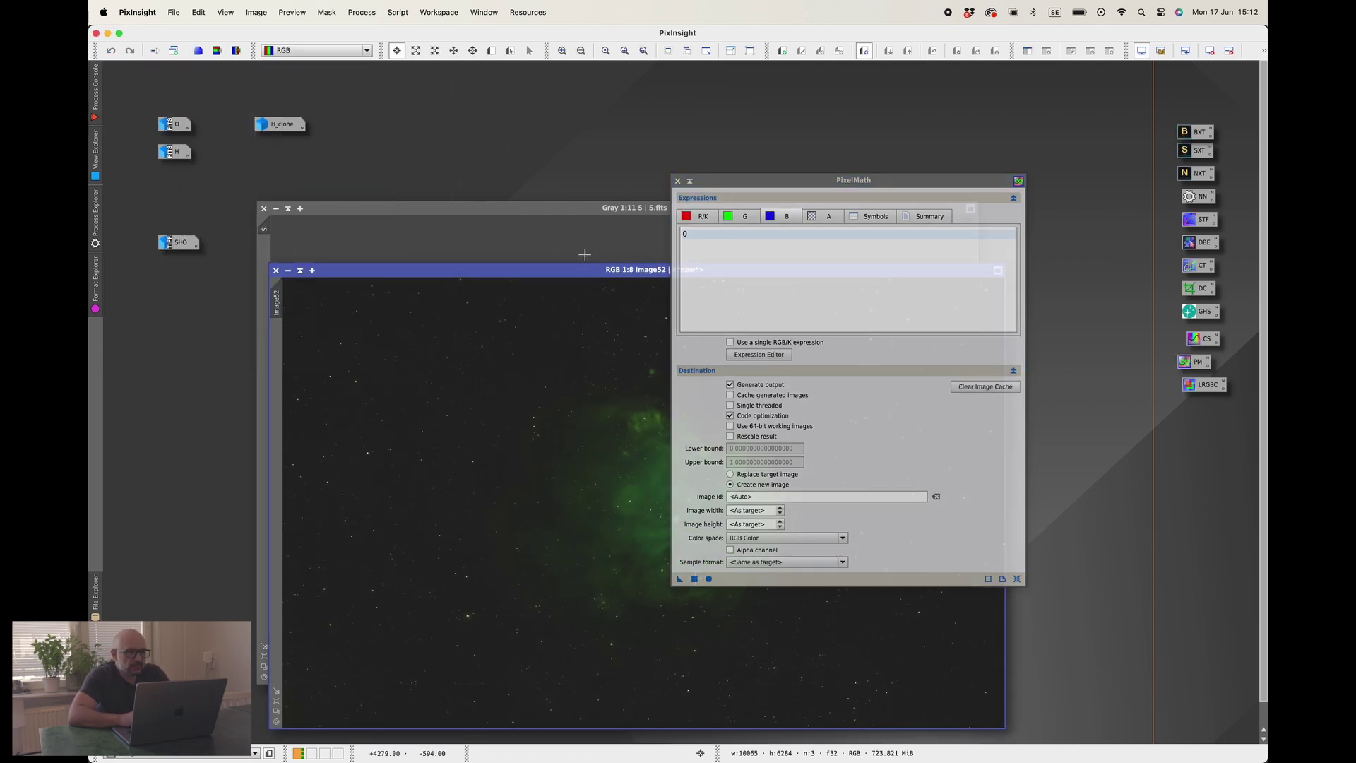
left_click(679, 181)
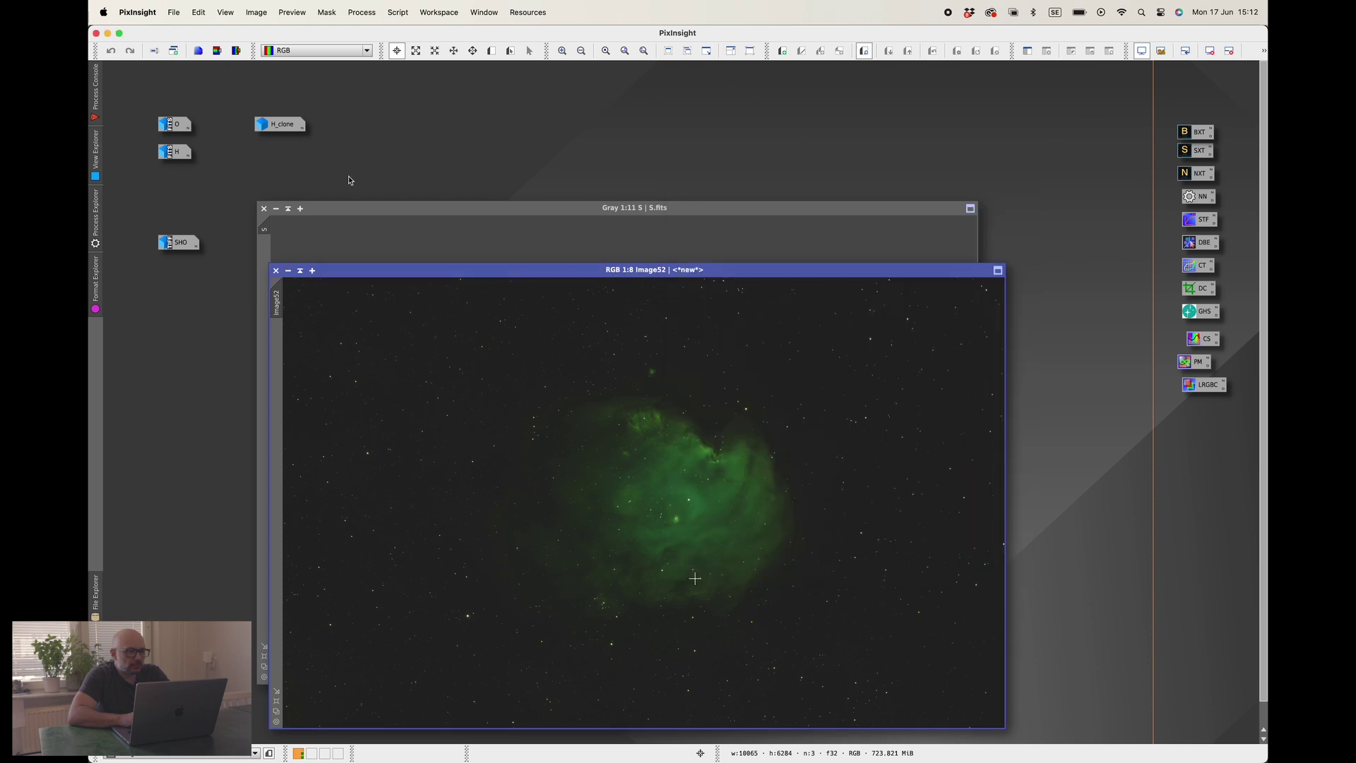
Minimize S to an icon, move Image52 into view and zoom in on the green nebula.
left_click(286, 210)
left_click_drag(529, 270, 611, 94)
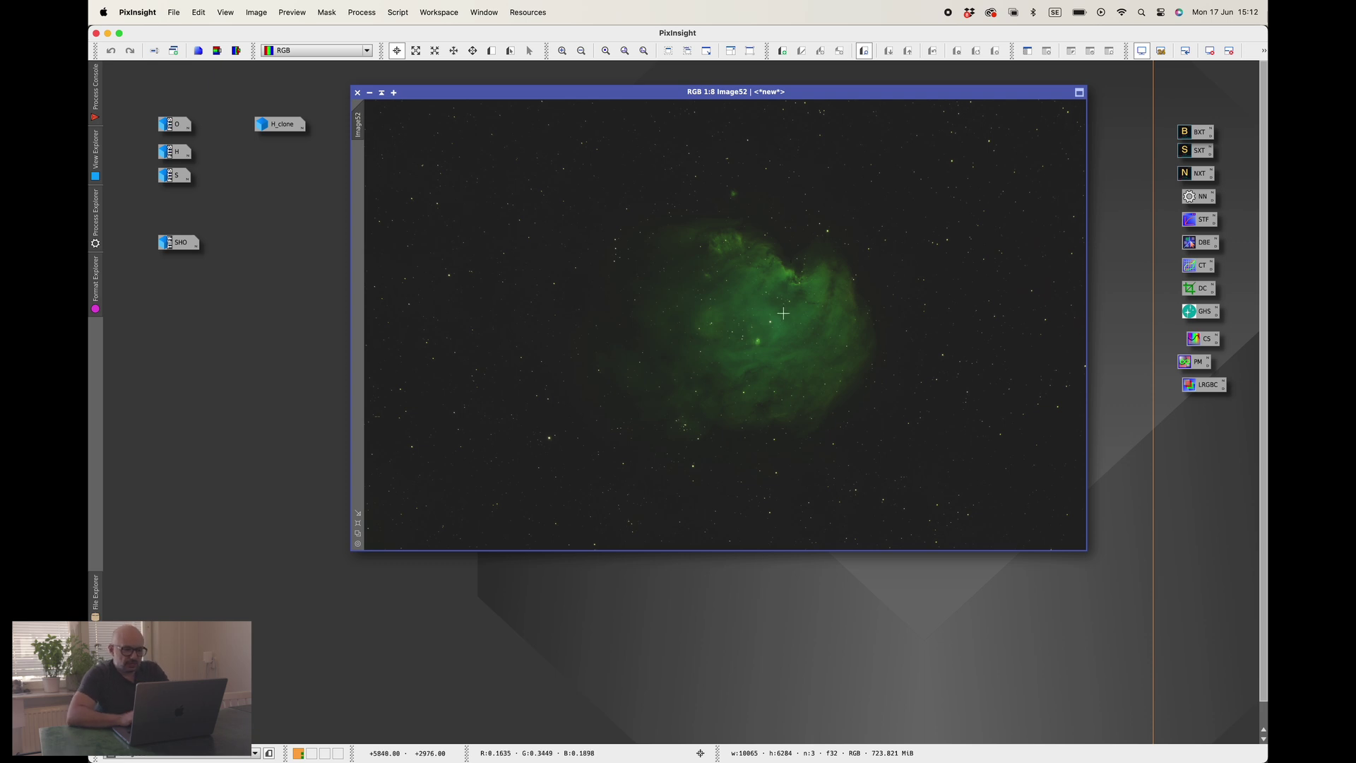
scroll(743, 295, "up", 3)
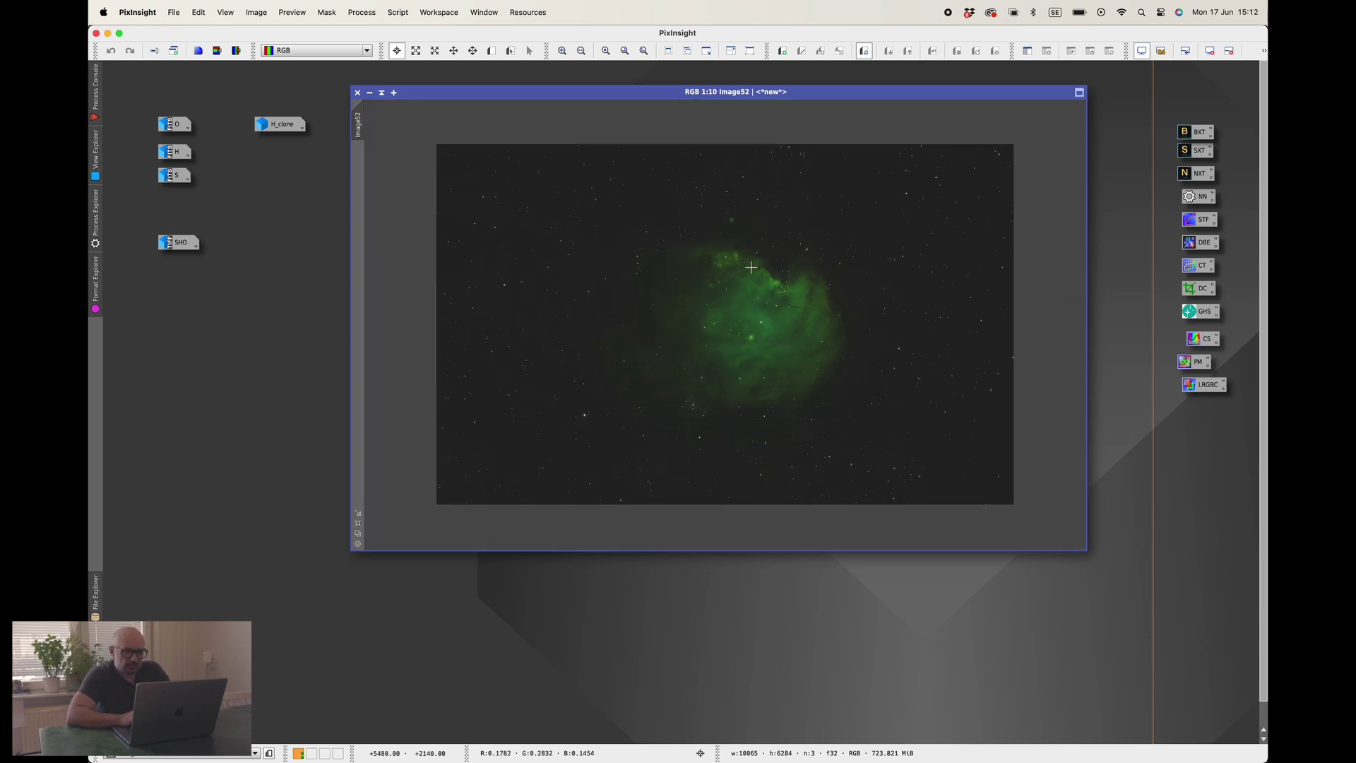
scroll(751, 267, "up", 1)
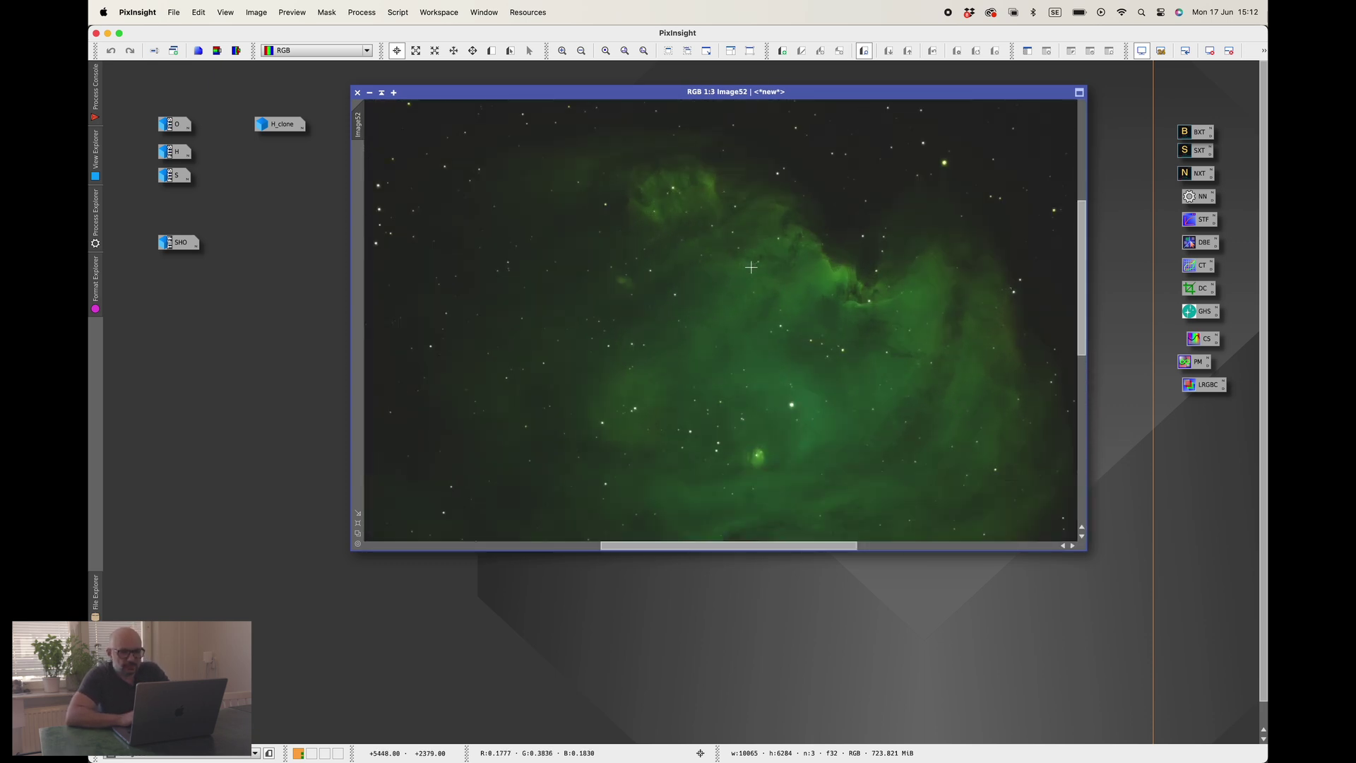
scroll(750, 267, "up", 1)
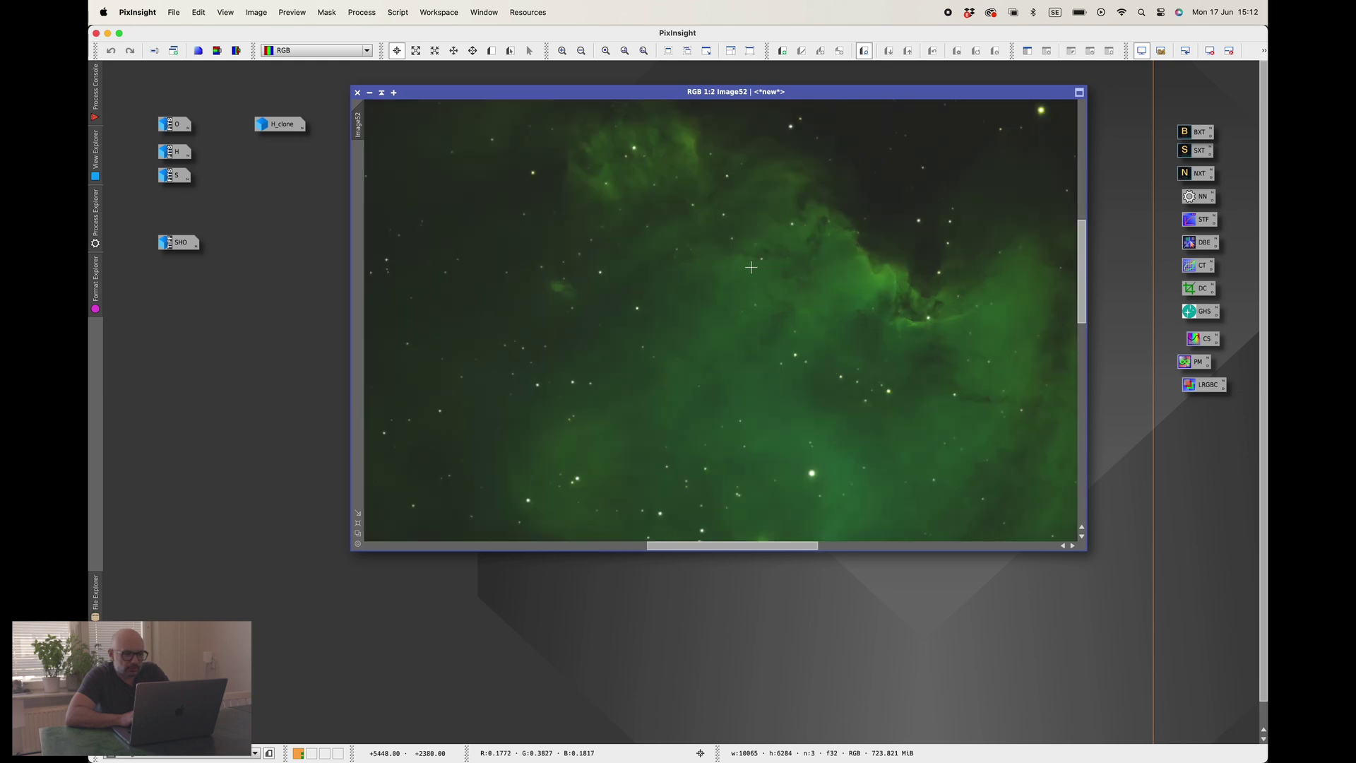
scroll(751, 266, "down", 5)
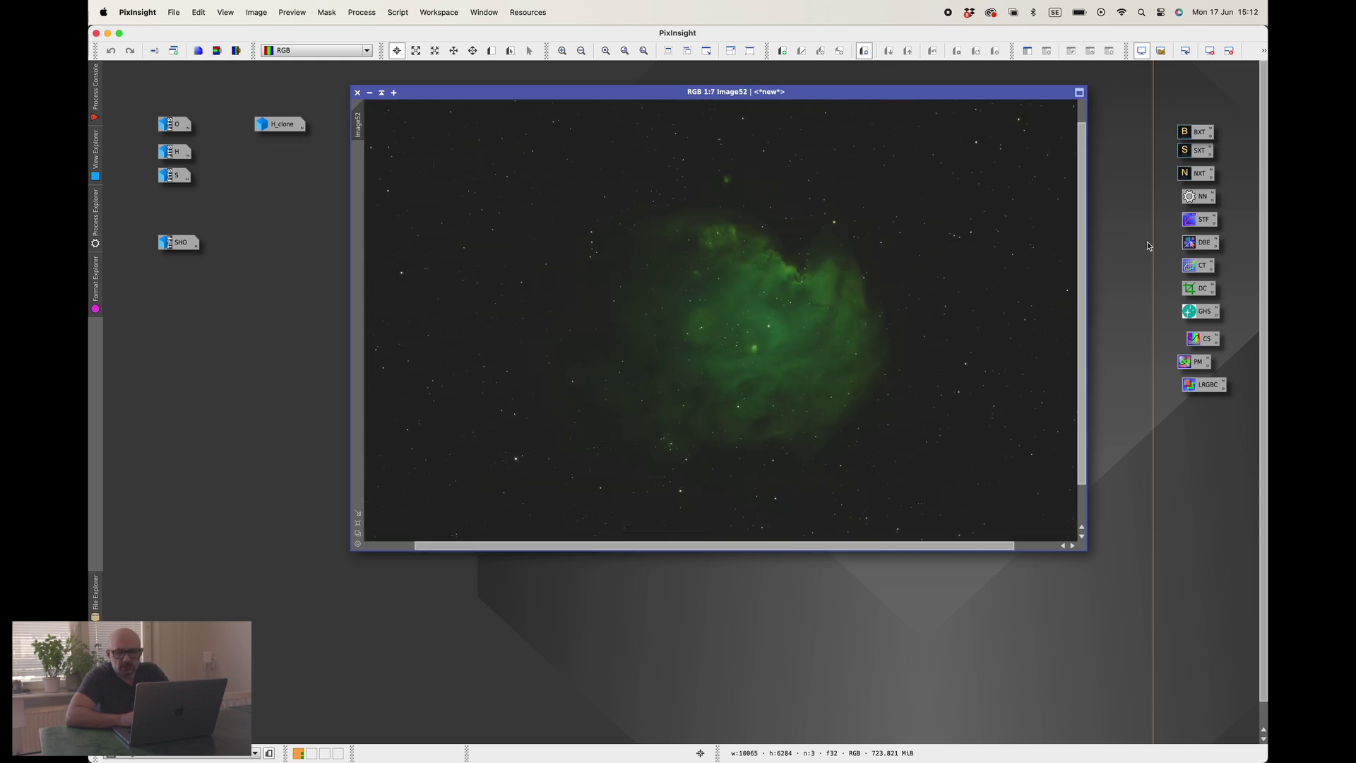
Open NarrowbandNormalization with a real-time preview and set the palette to SHO.
double_click(1199, 197)
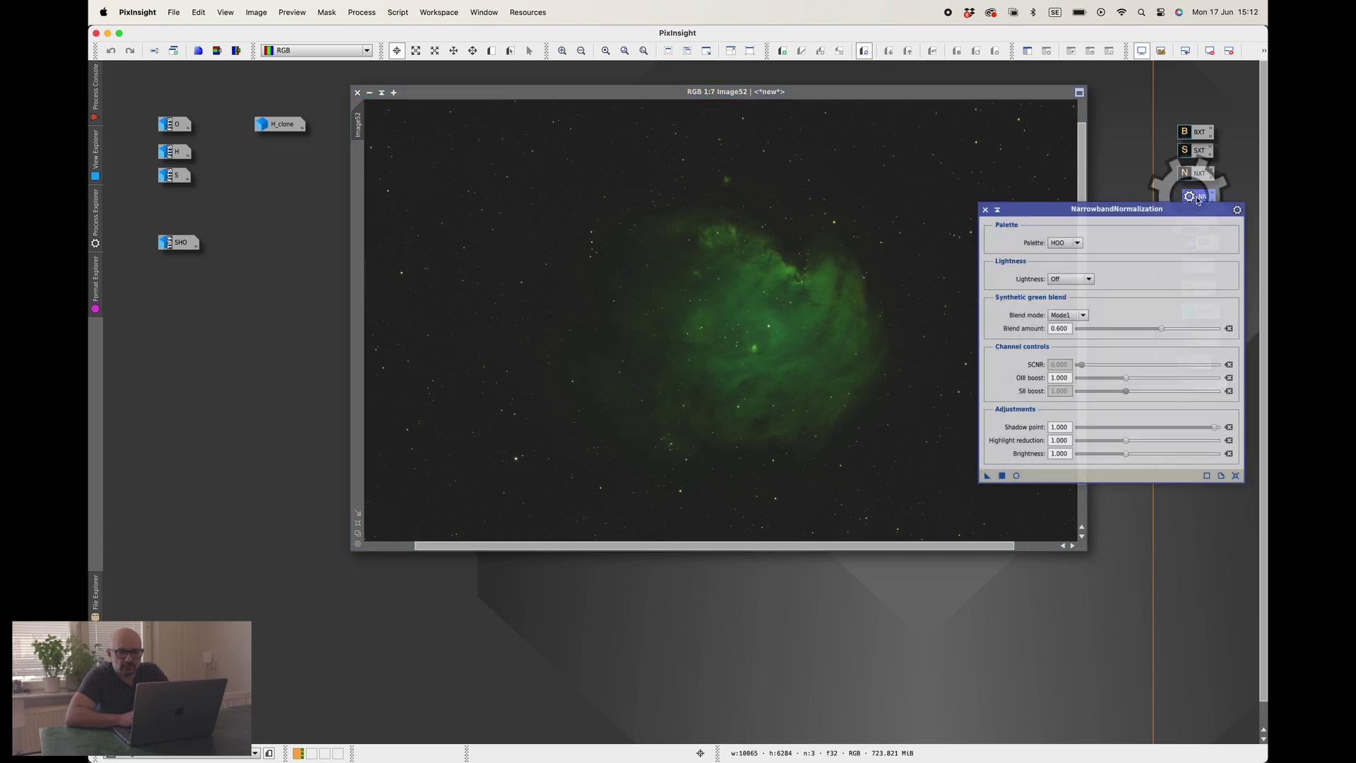
left_click_drag(1043, 210, 1025, 172)
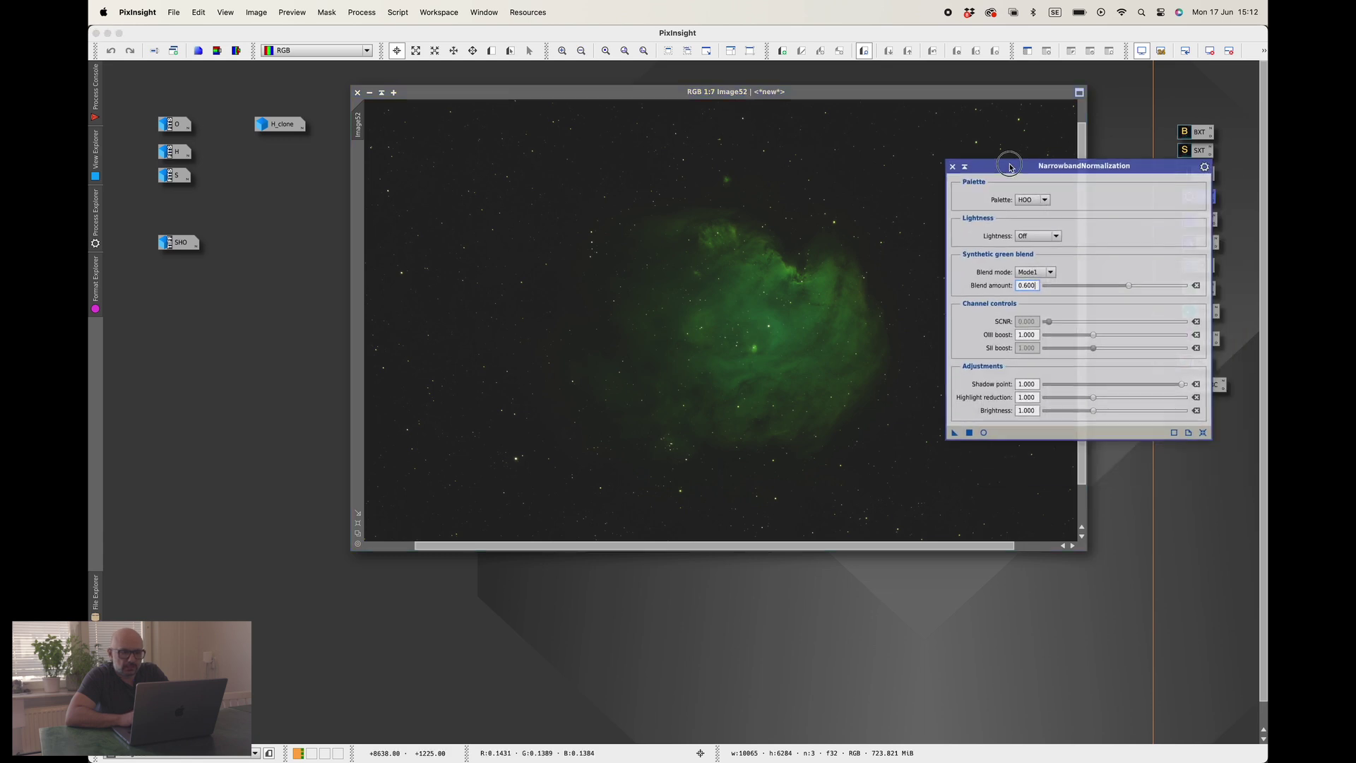
left_click(982, 431)
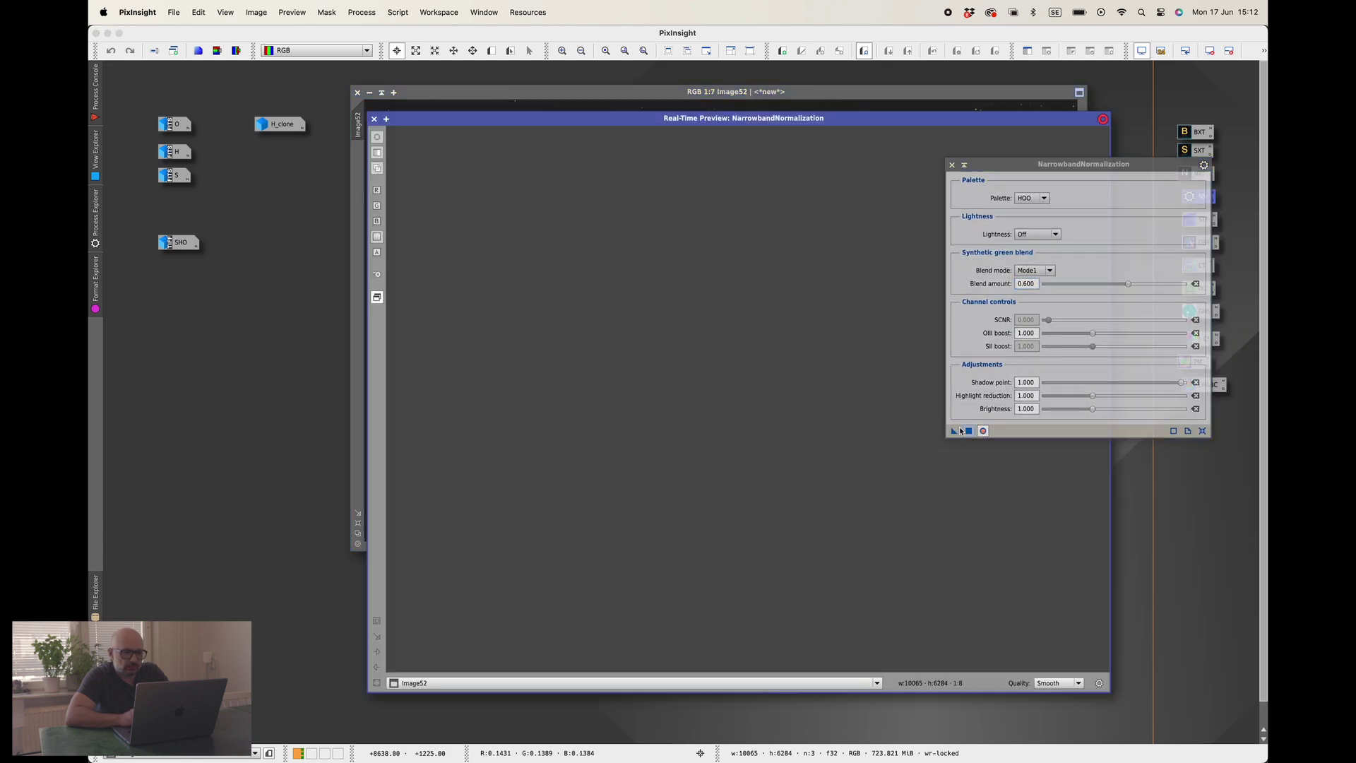
left_click_drag(843, 120, 632, 79)
left_click(1045, 199)
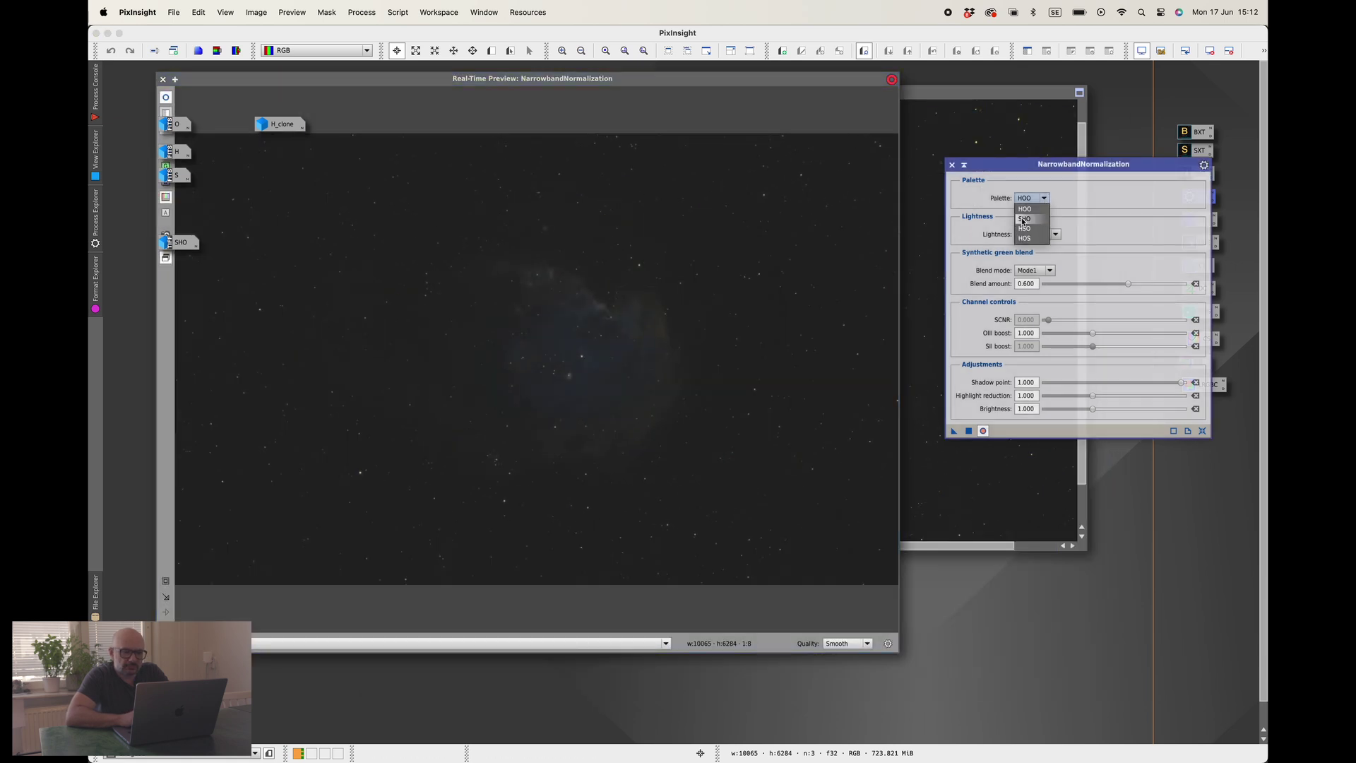
left_click(1032, 220)
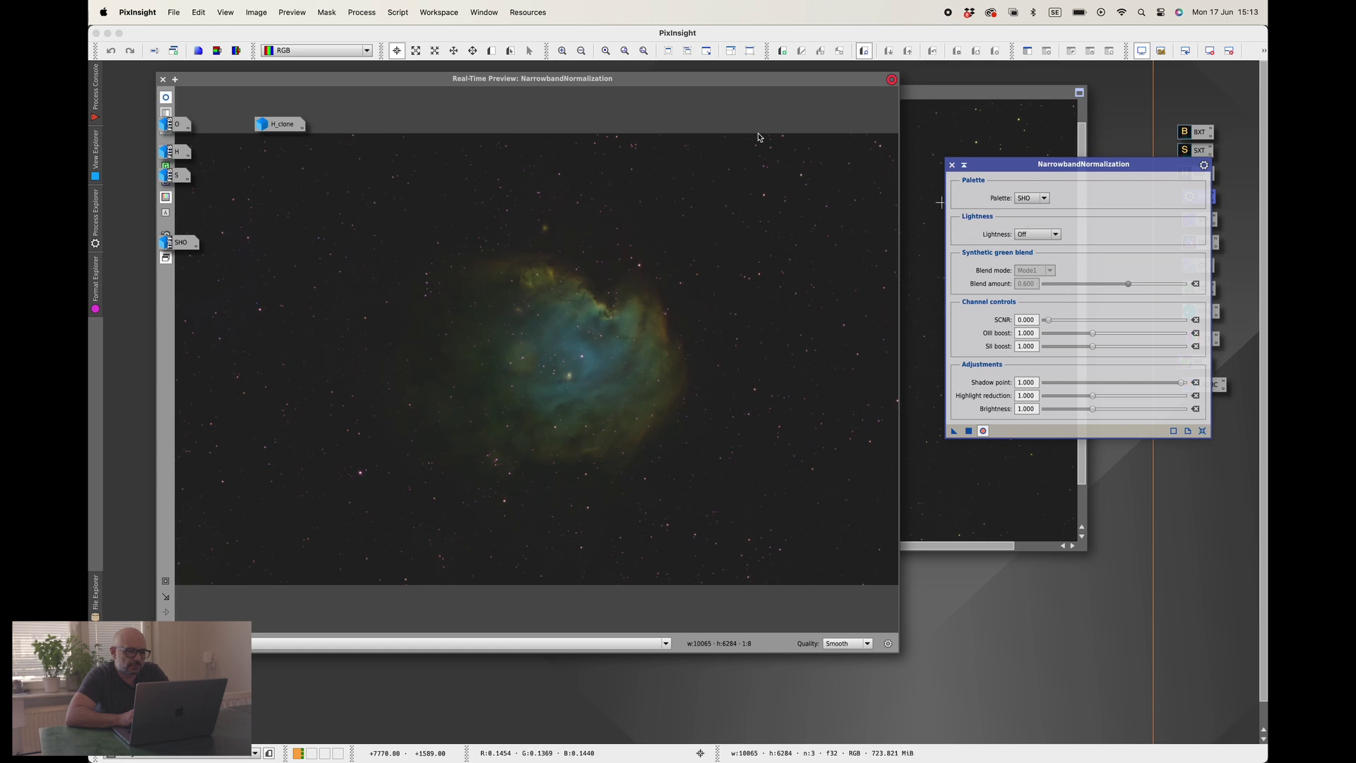
left_click_drag(701, 84, 740, 74)
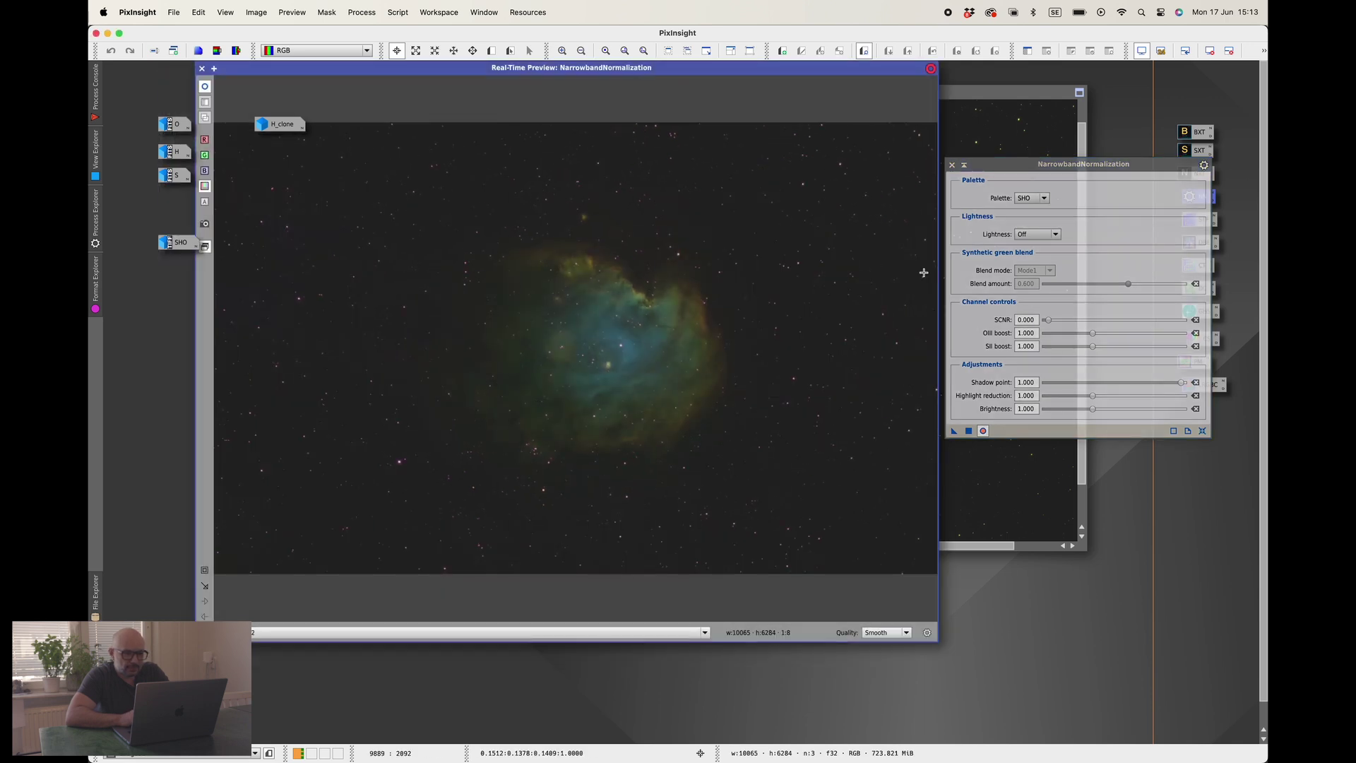
Compare the Preserve, Ha and Off lightness options in the preview, leaving Lightness on Off.
left_click(1042, 234)
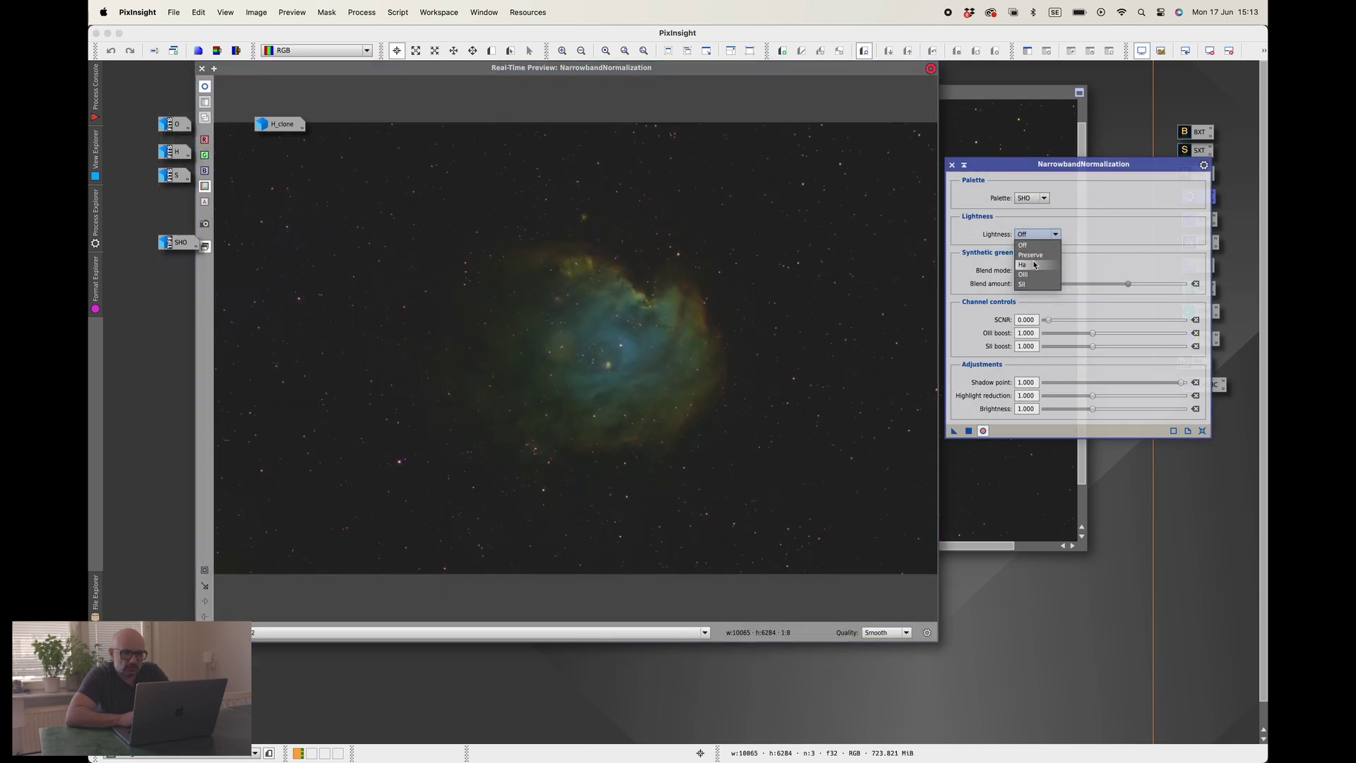
left_click(1039, 256)
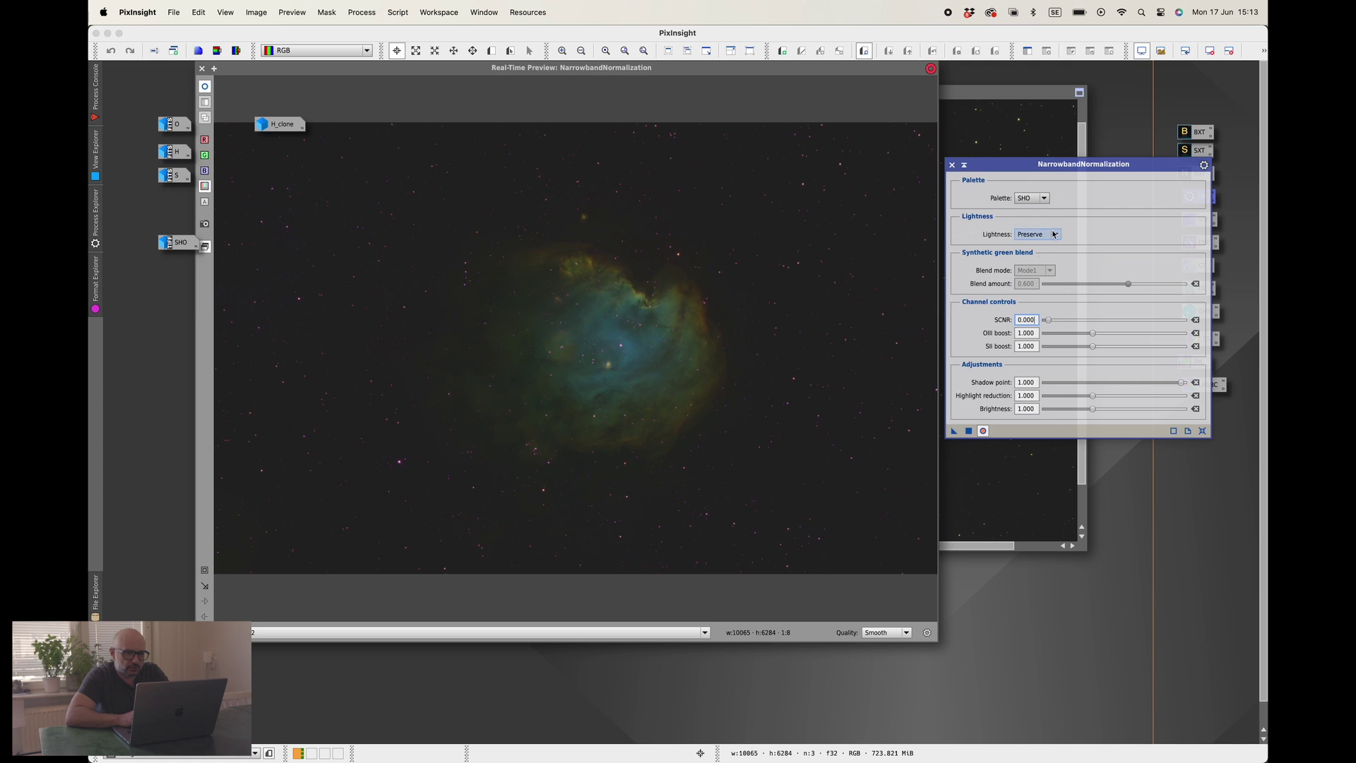
left_click(1053, 236)
left_click(1036, 265)
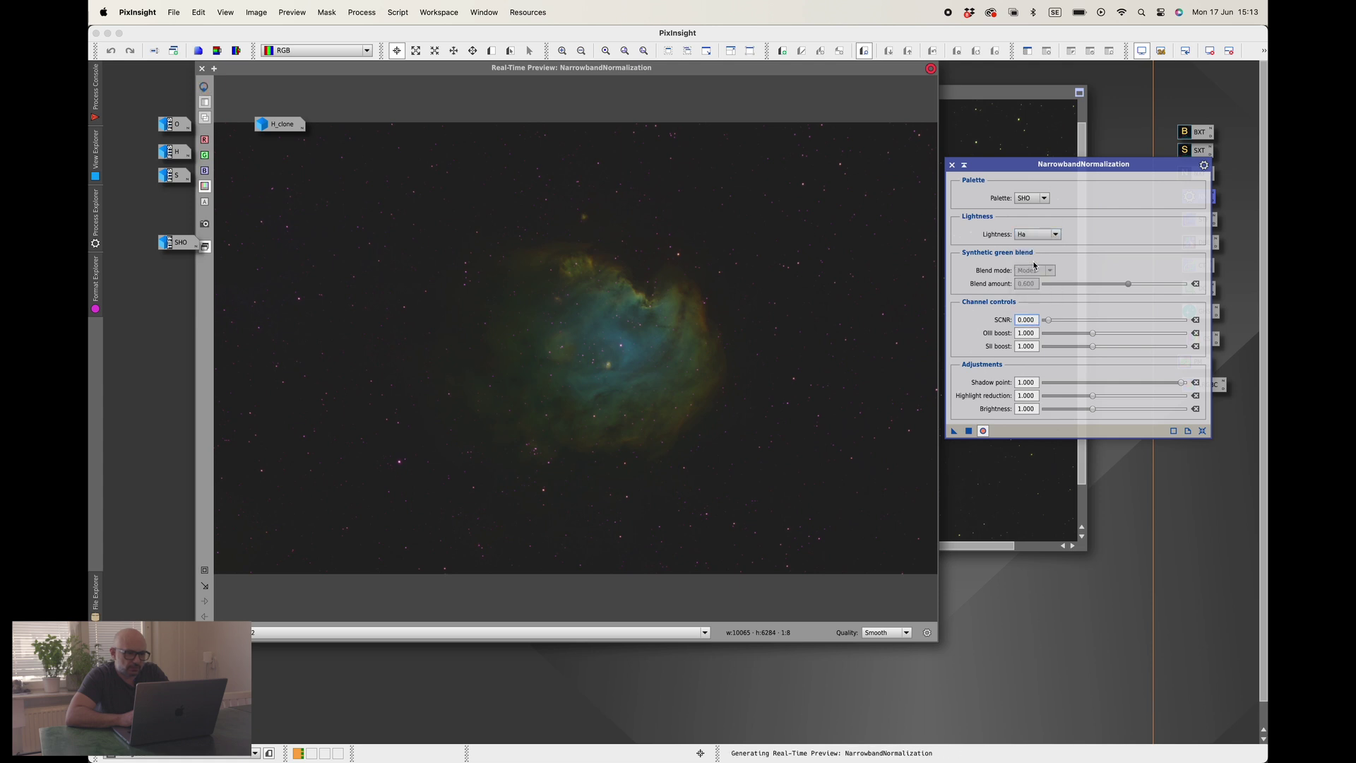
left_click(1040, 236)
left_click(1031, 245)
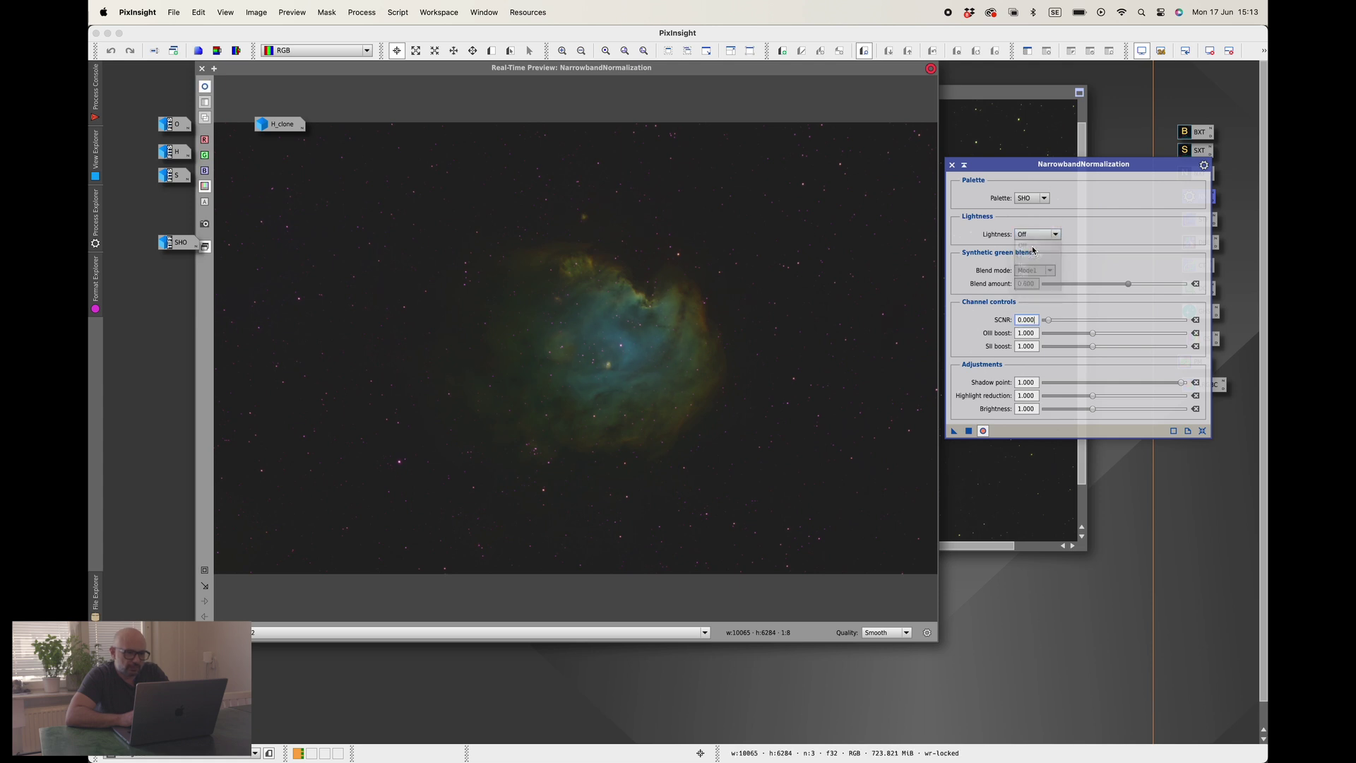
left_click(1047, 238)
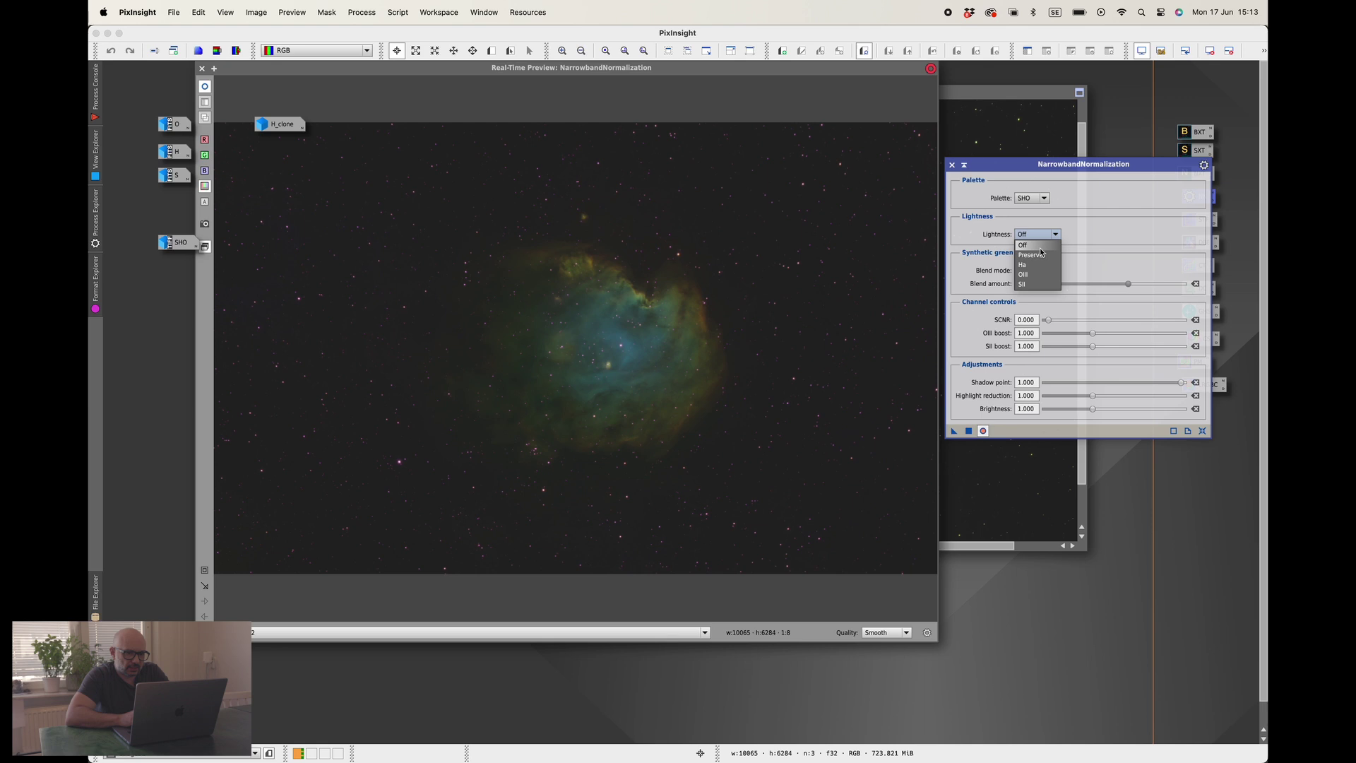
left_click(1039, 256)
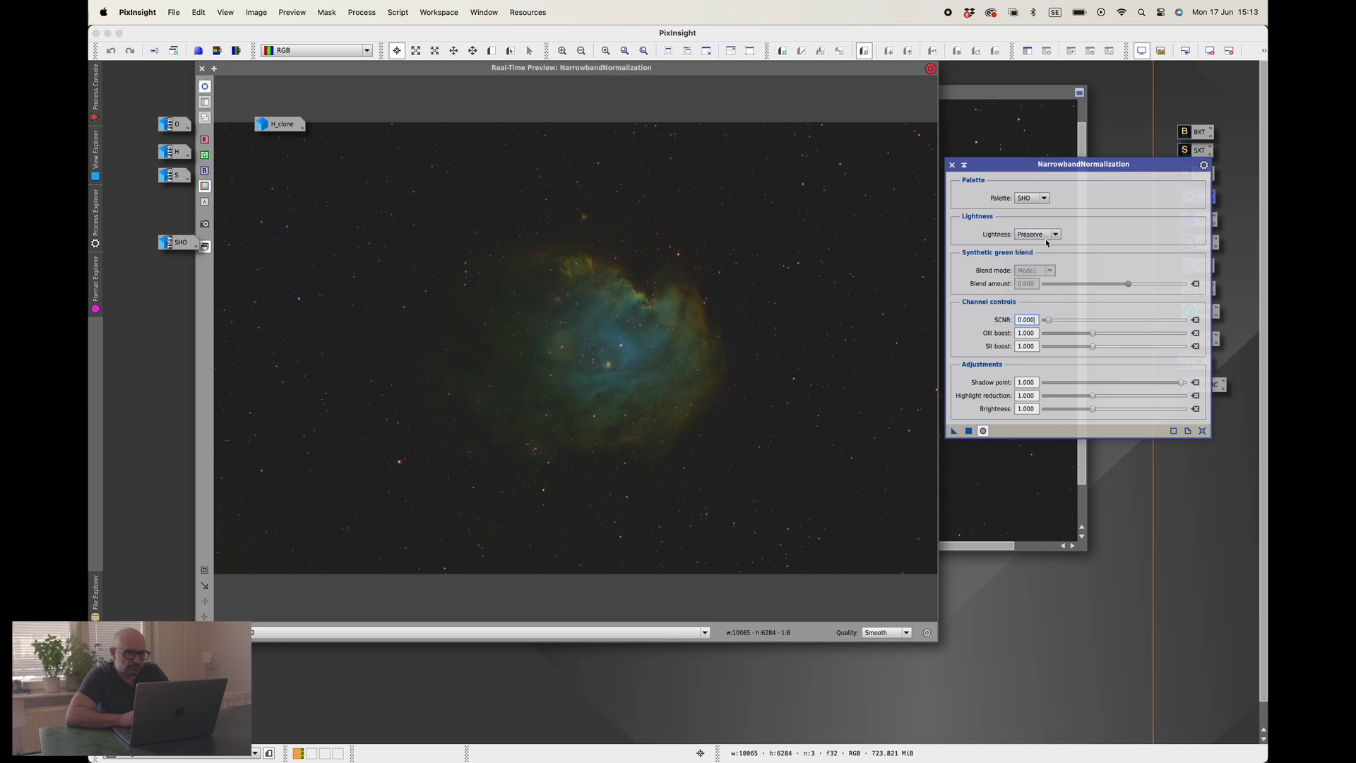
left_click(1048, 240)
left_click(1036, 246)
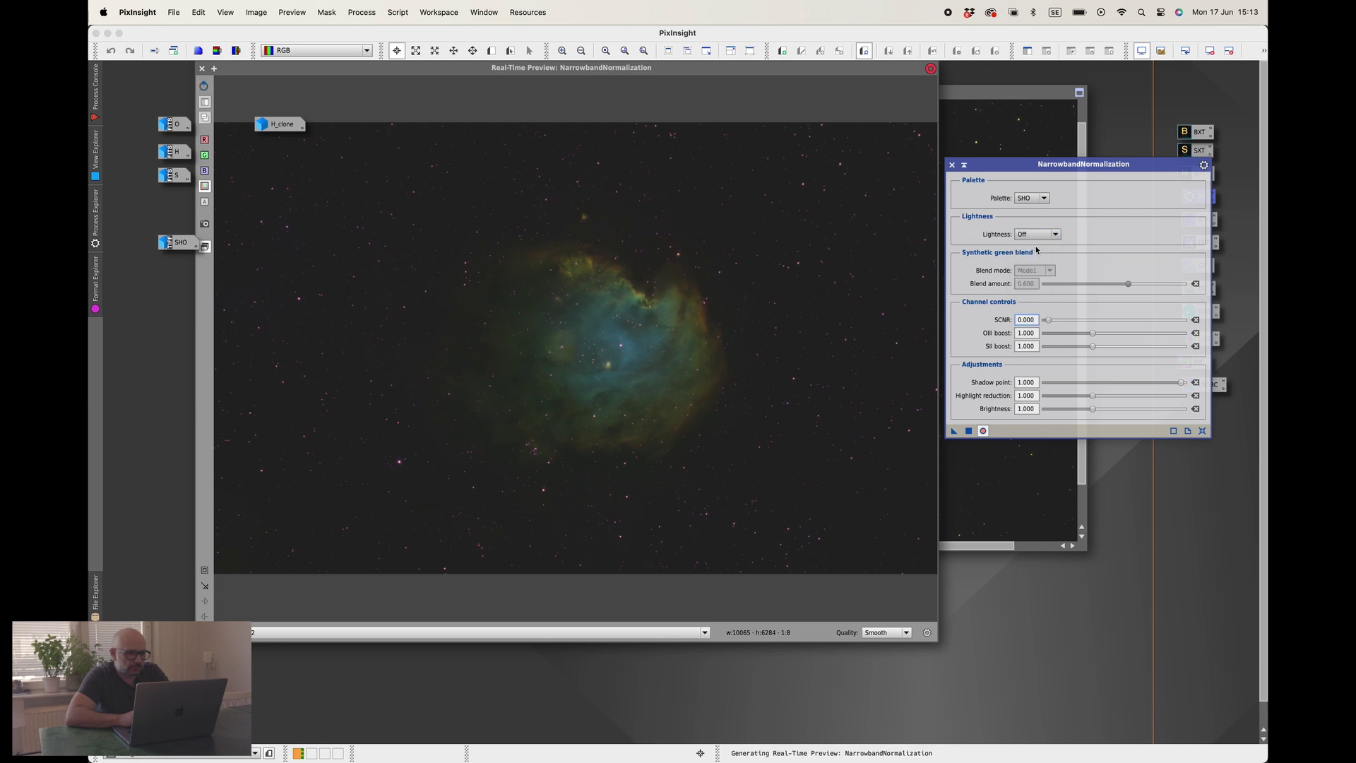
left_click(1049, 235)
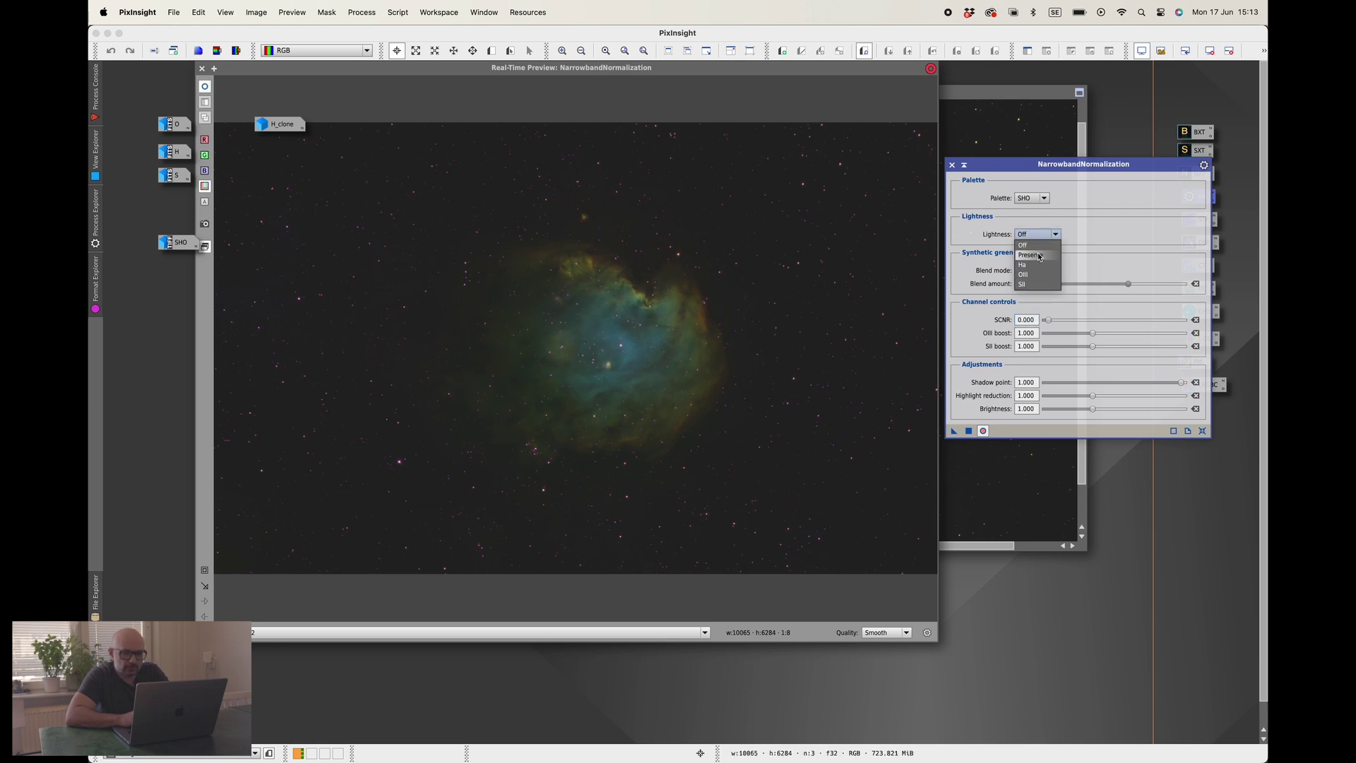
left_click(1039, 255)
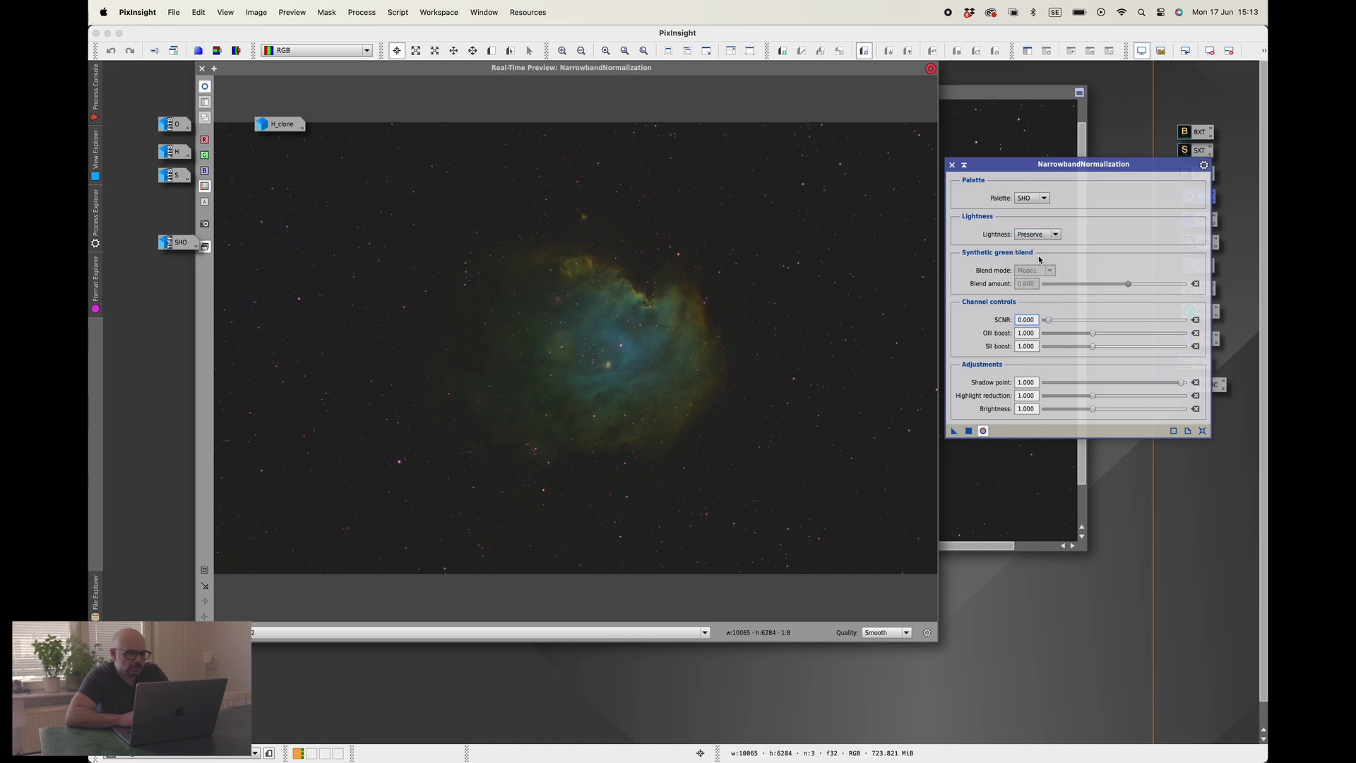
left_click(1055, 235)
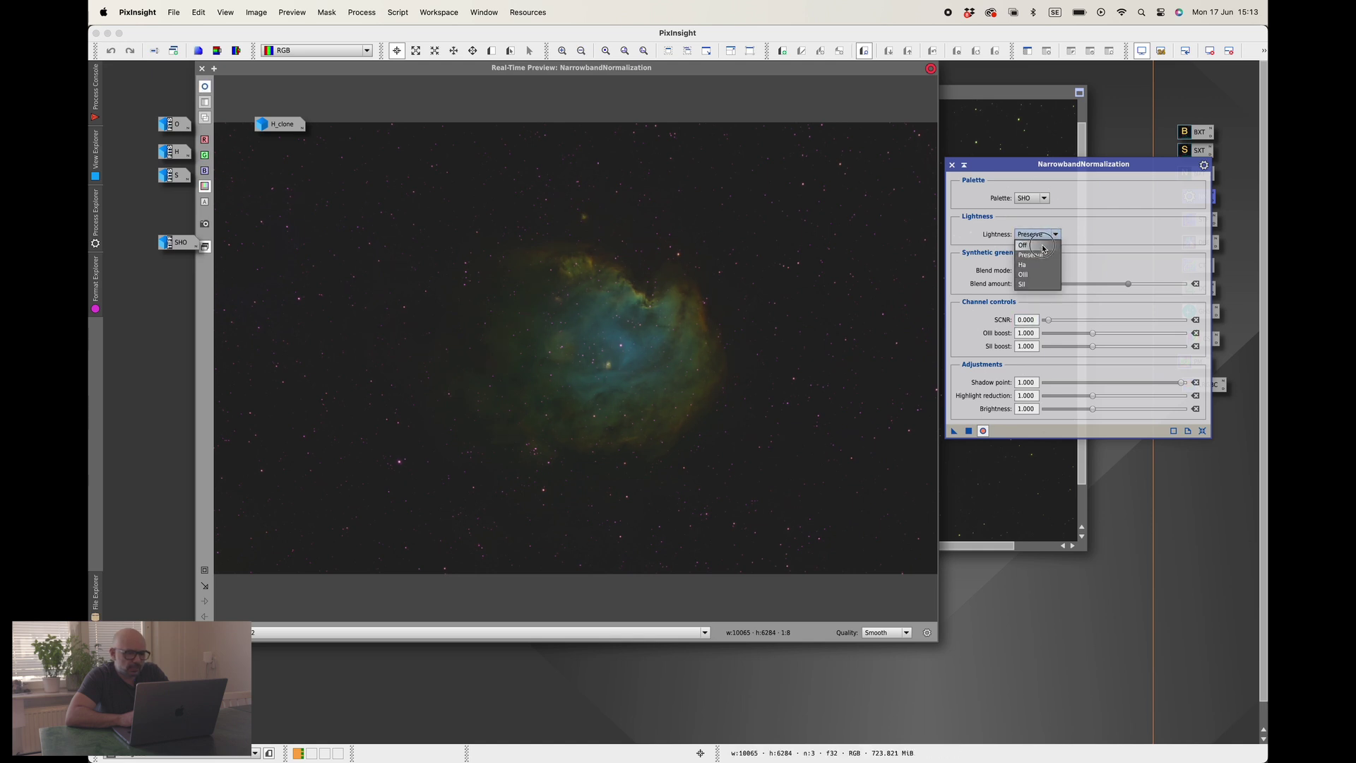
left_click(1043, 247)
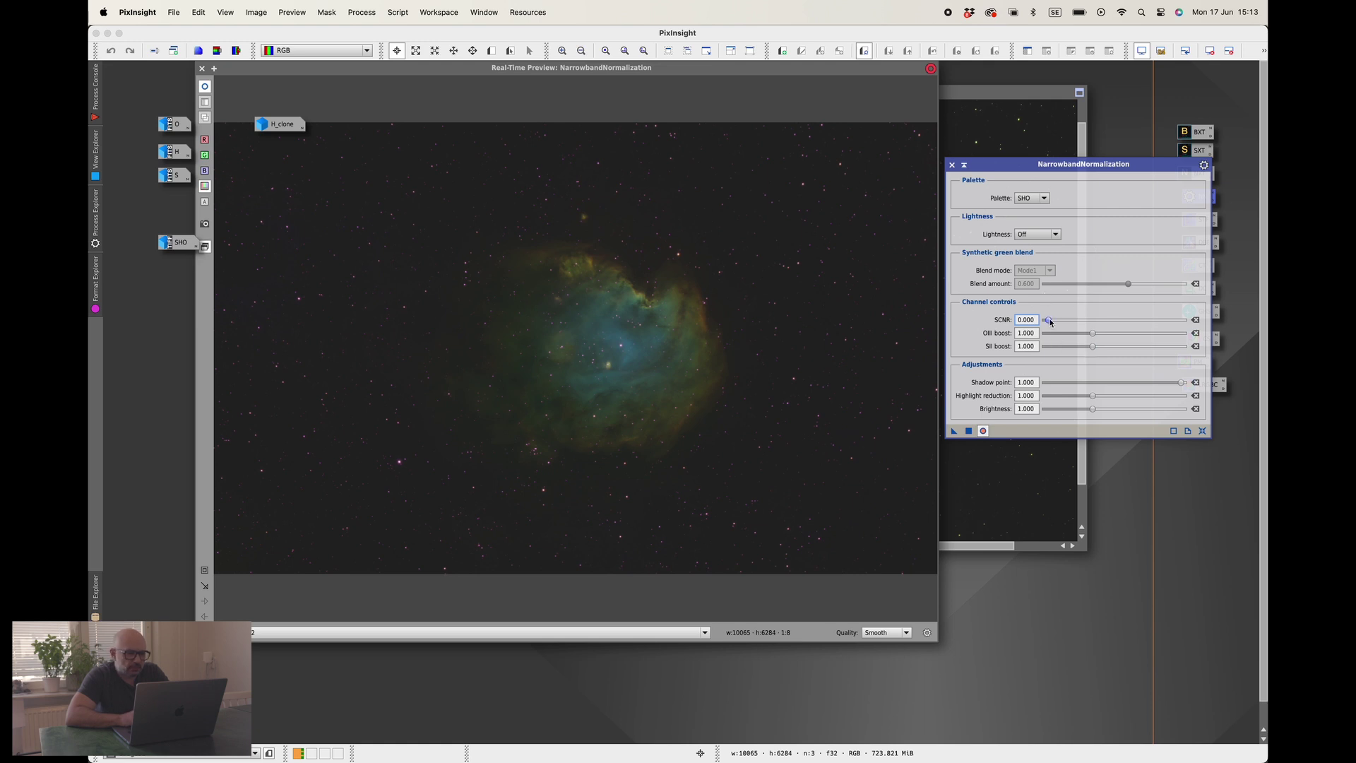
Set SCNR 0.390, OIII boost 1.356 and SII boost 1.116, and apply to Image52.
left_click_drag(1050, 322, 1100, 318)
left_click_drag(1094, 336, 1125, 337)
left_click(1125, 337)
left_click_drag(1093, 348, 1103, 348)
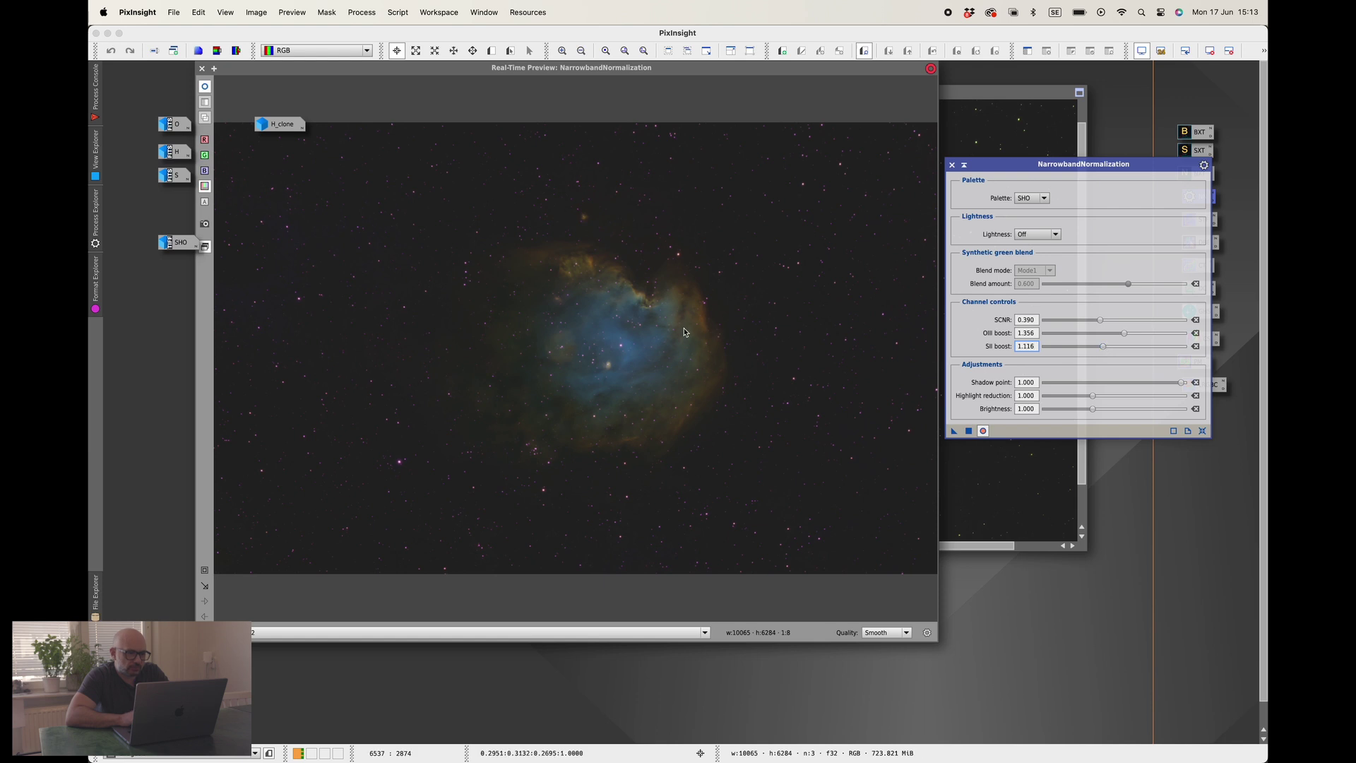
left_click(968, 432)
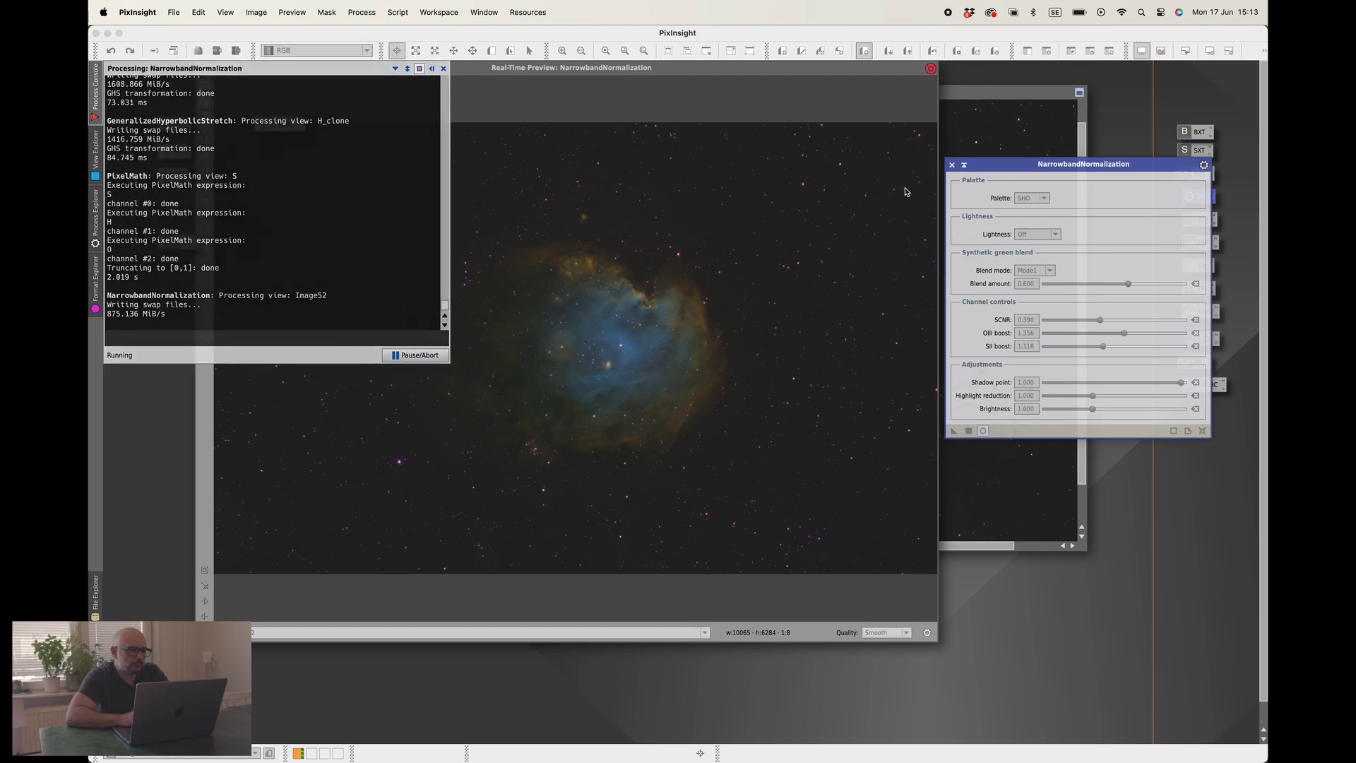
left_click(953, 165)
Close the Real-Time Preview, move Image52 and zoom in on the gold-and-blue nebula.
left_click(202, 67)
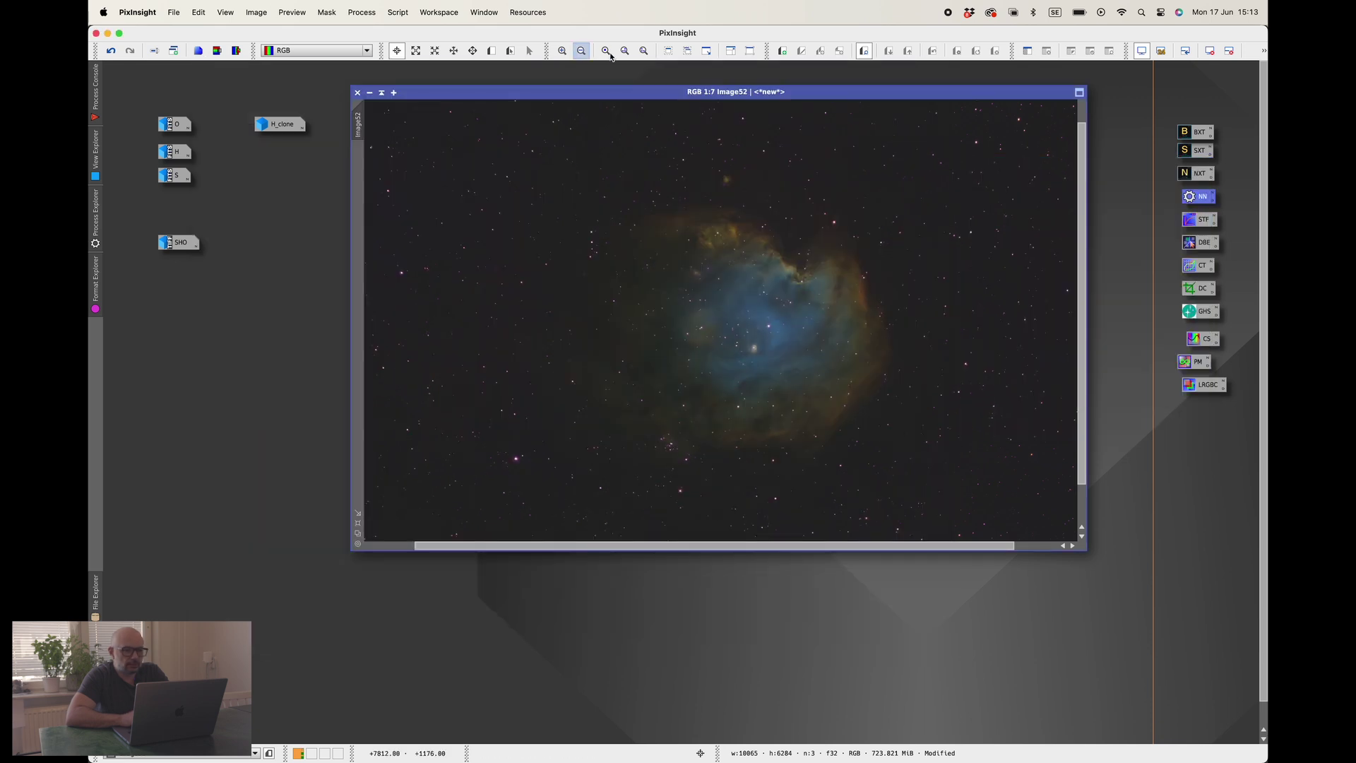
left_click_drag(612, 90, 677, 86)
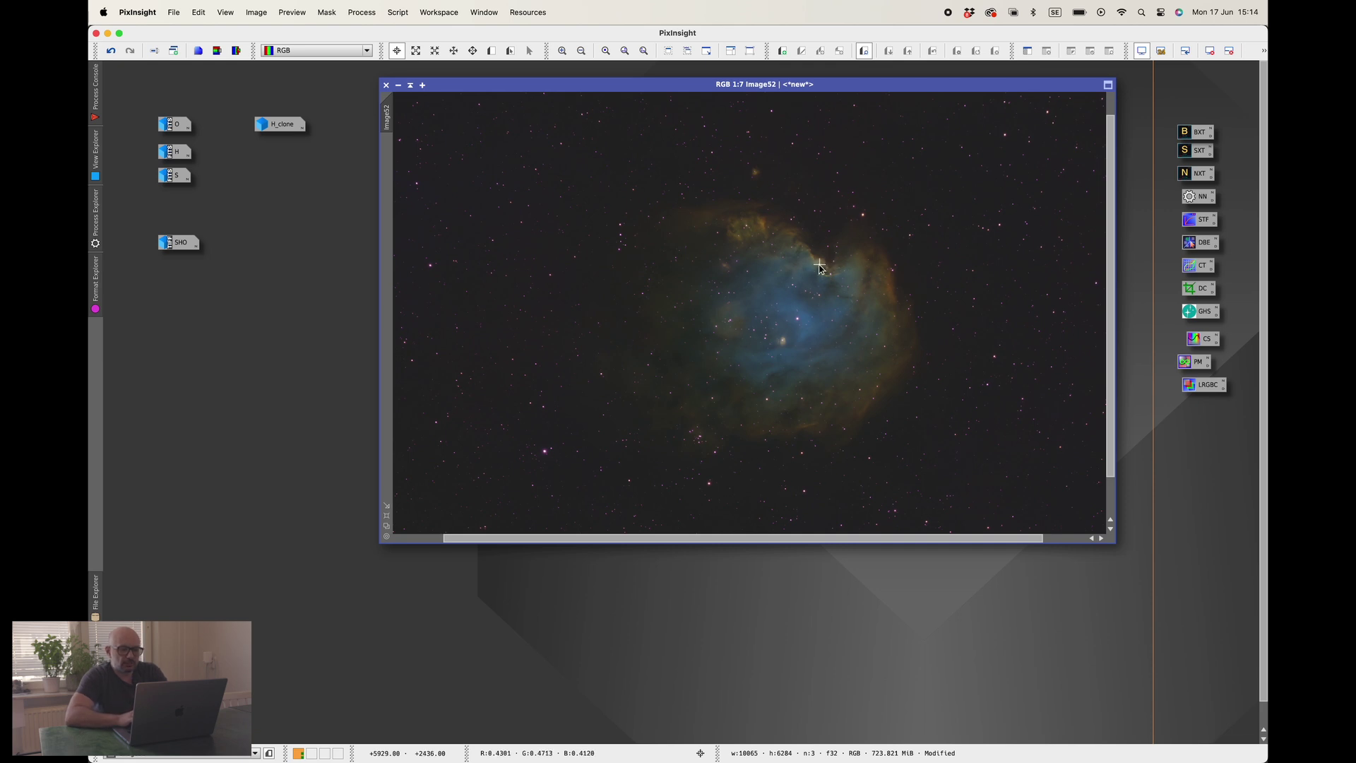
scroll(820, 267, "up", 2)
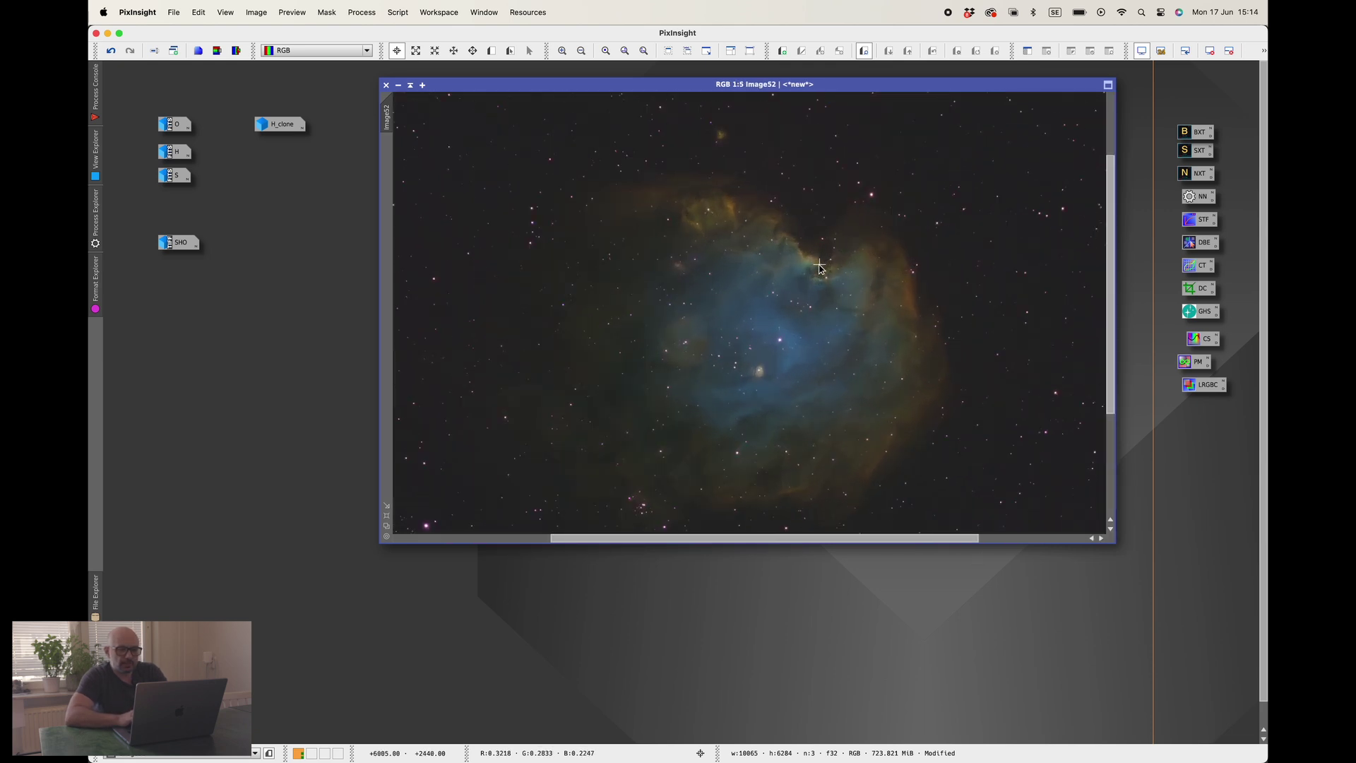
scroll(819, 266, "up", 3)
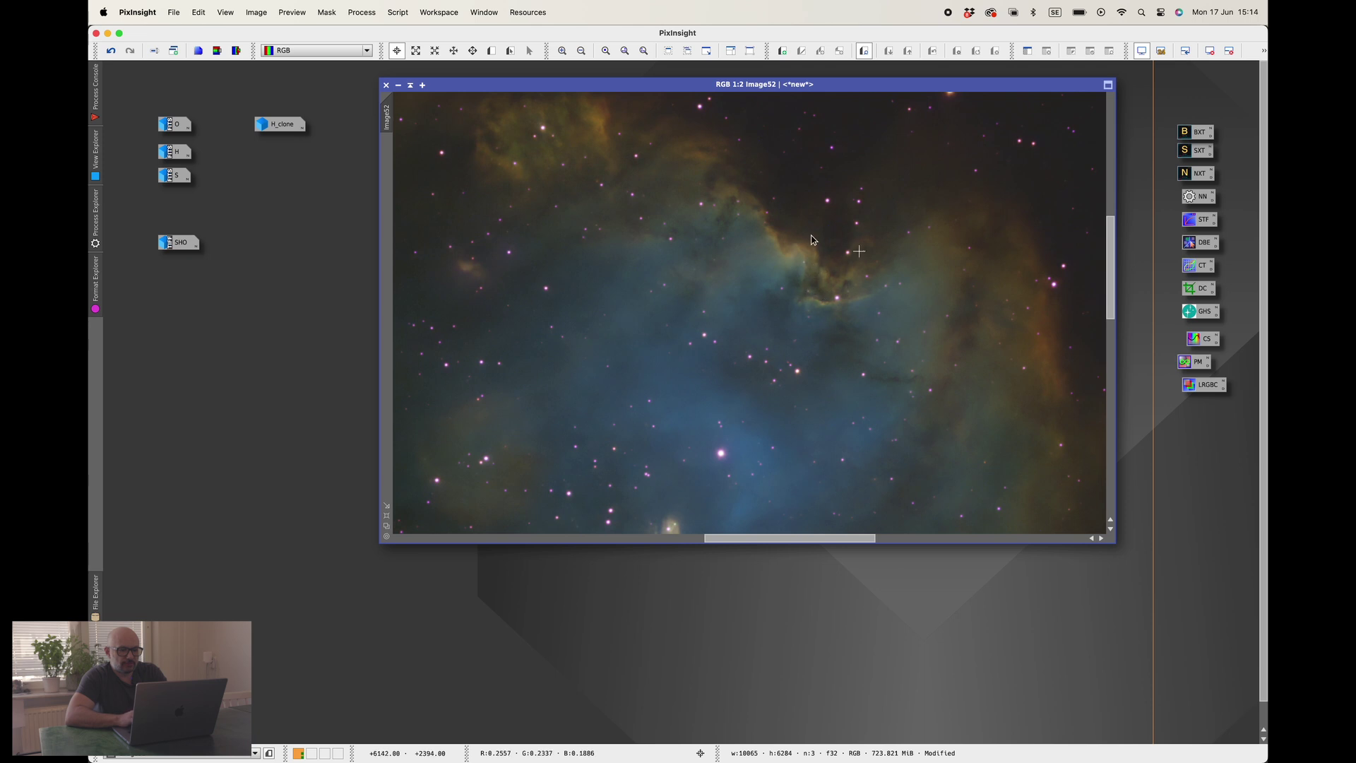
scroll(812, 405, "down", 4)
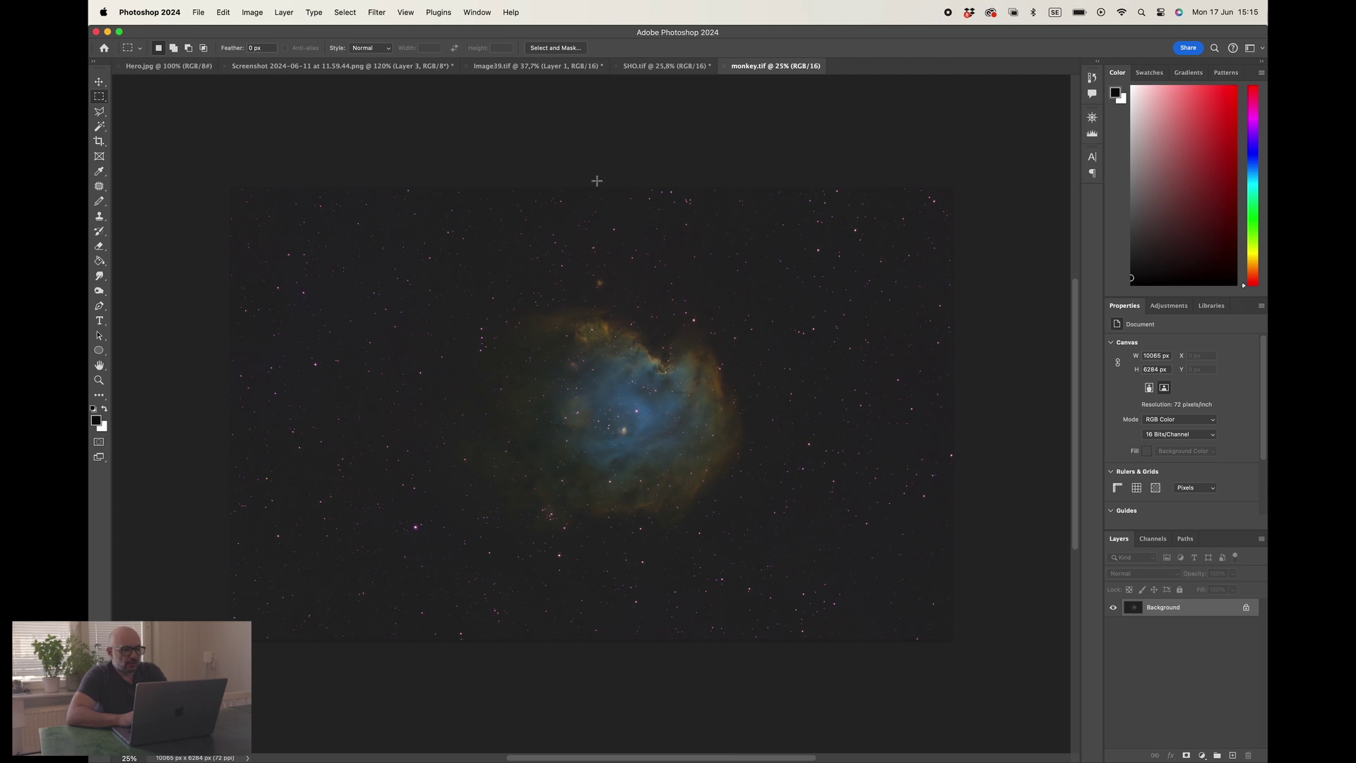
Switch over to PixInsight to compare the processed nebula image.
scroll(667, 311, "down", 2)
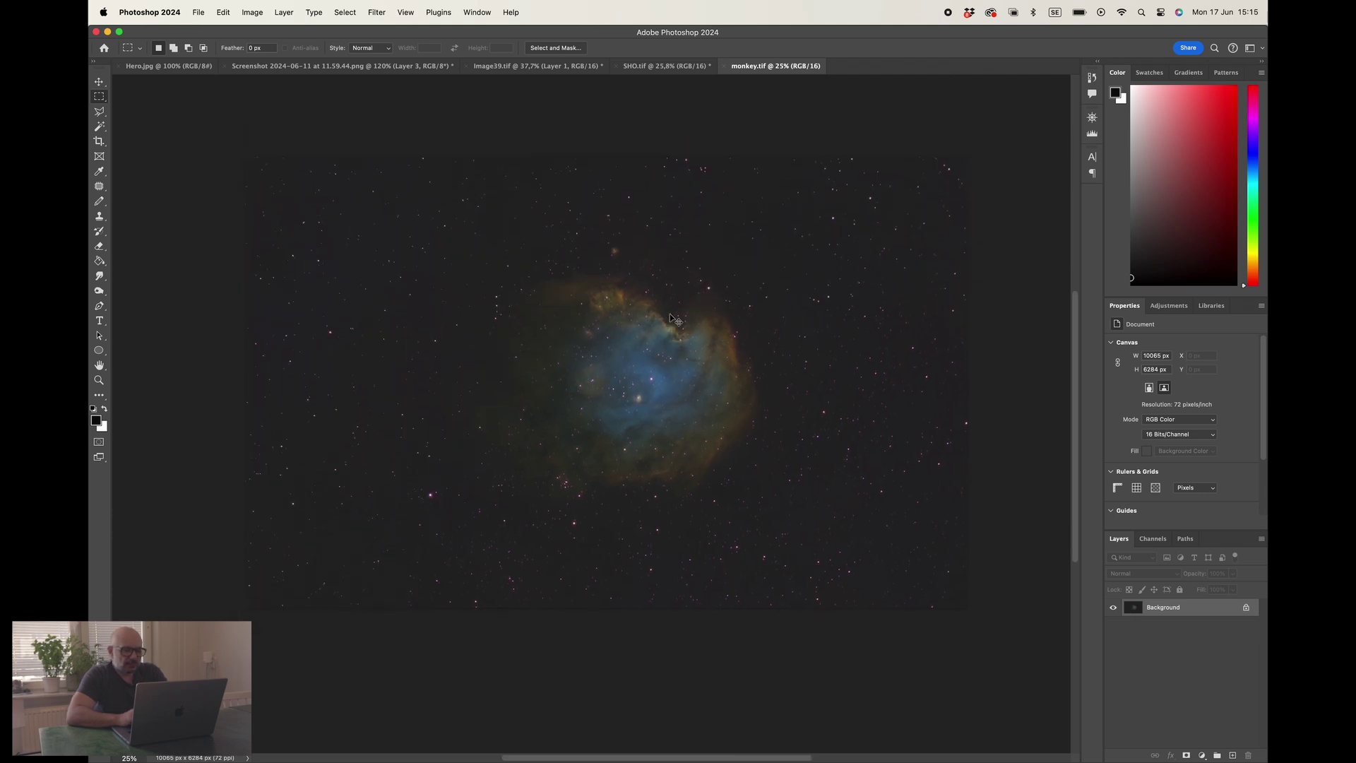
key("super+Tab")
key("super+Tab")
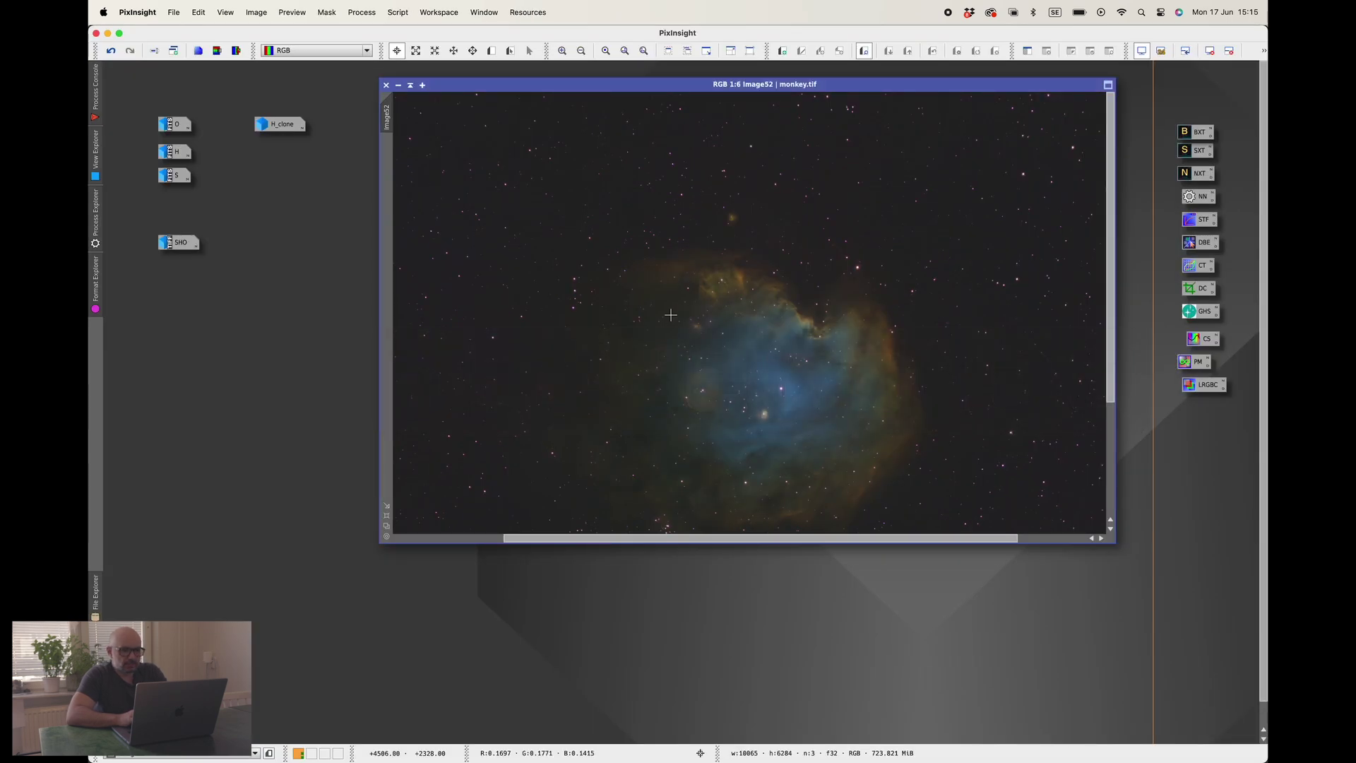
scroll(670, 314, "up", 3)
scroll(670, 314, "down", 4)
key("super+Tab")
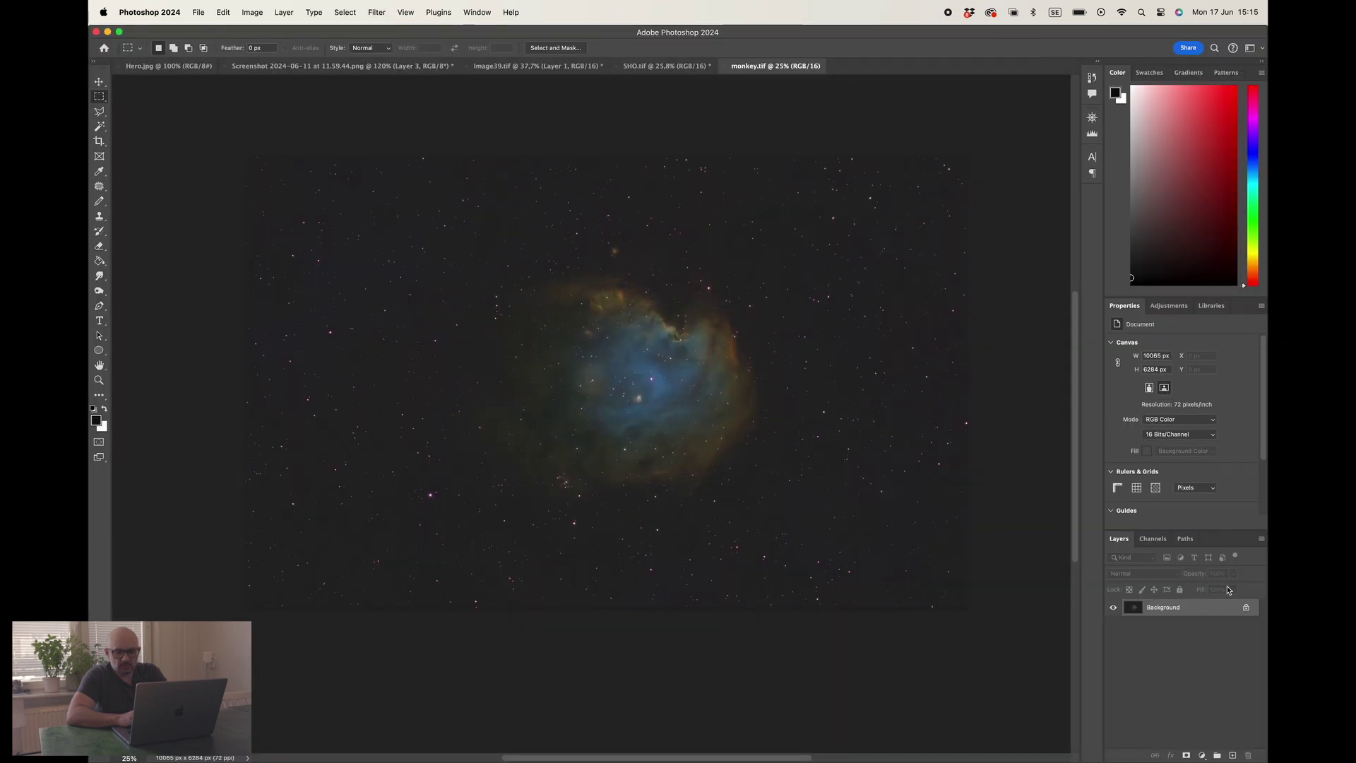
Duplicate the layer twice and set Layer 1 copy to Color Dodge at 58% opacity.
key("cmd+j")
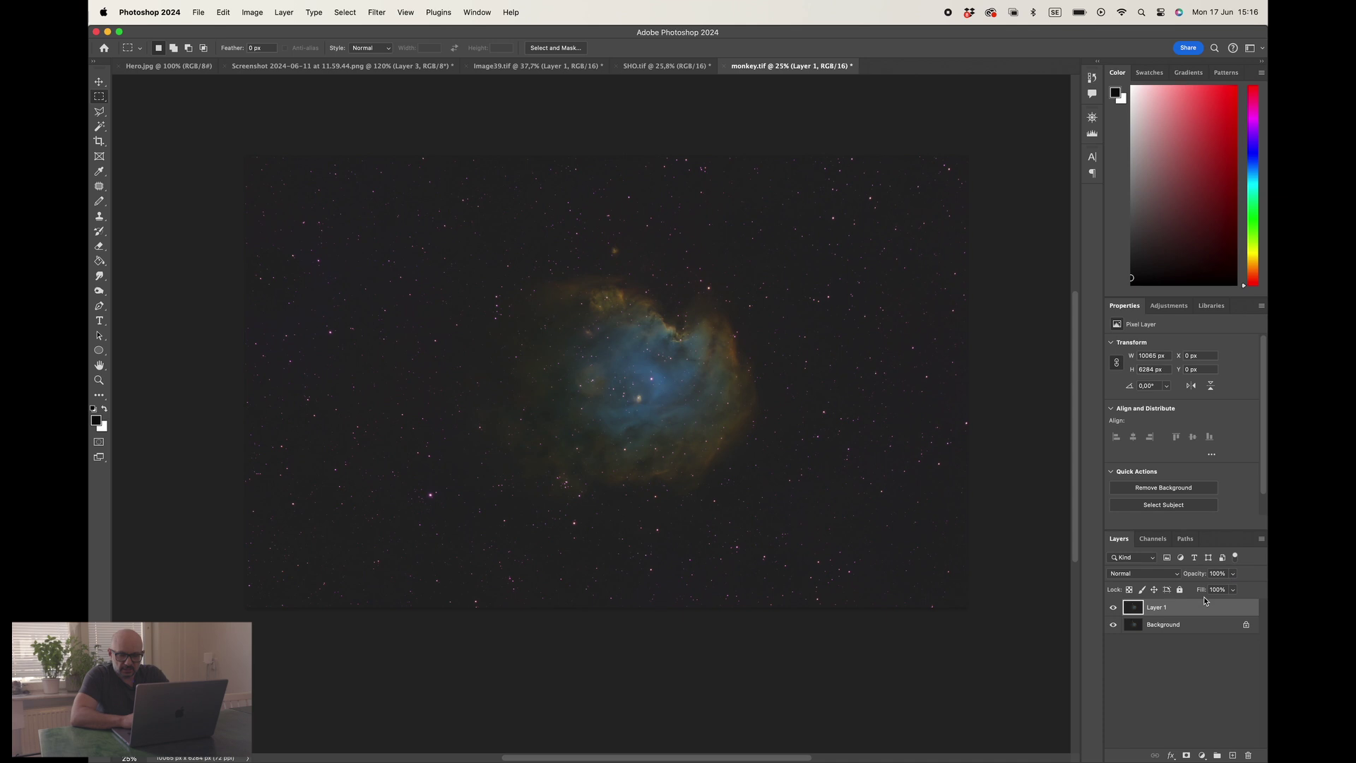
key("super+j")
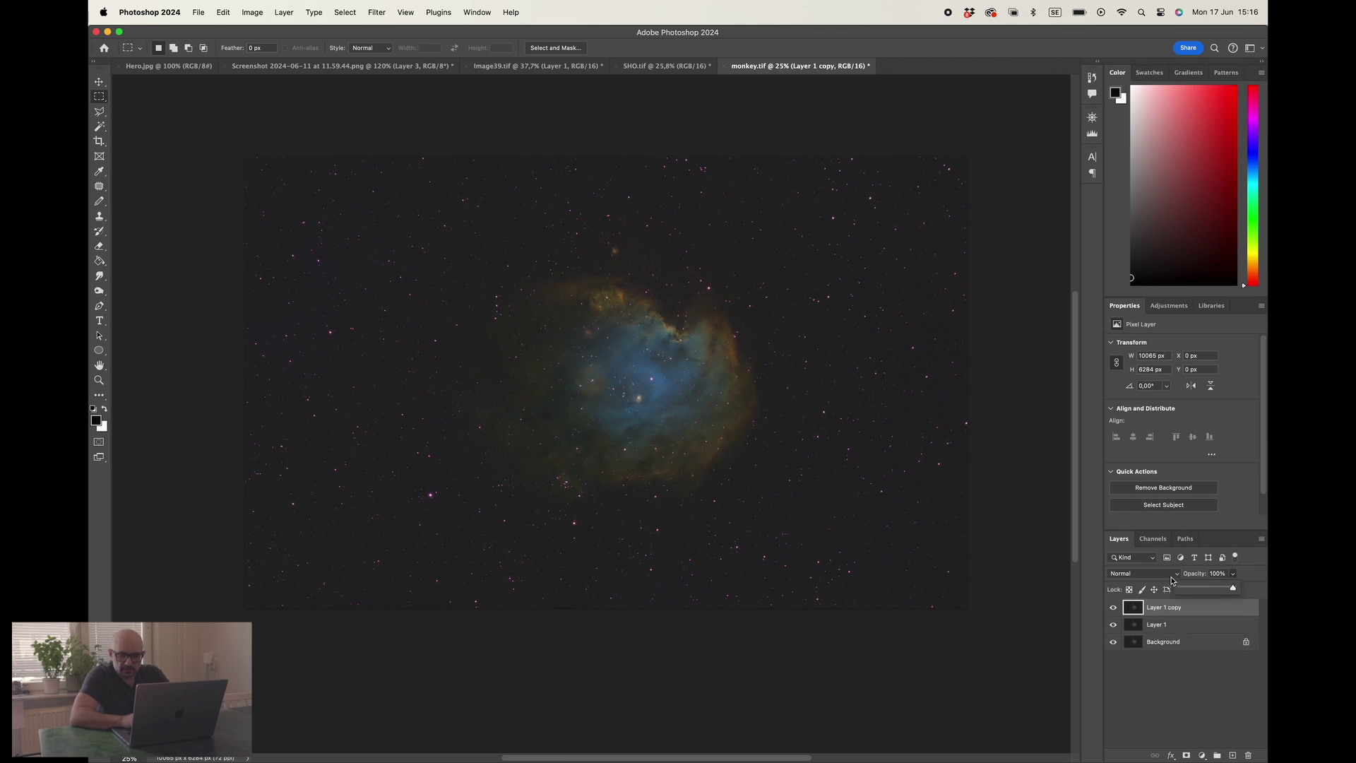
left_click(1166, 575)
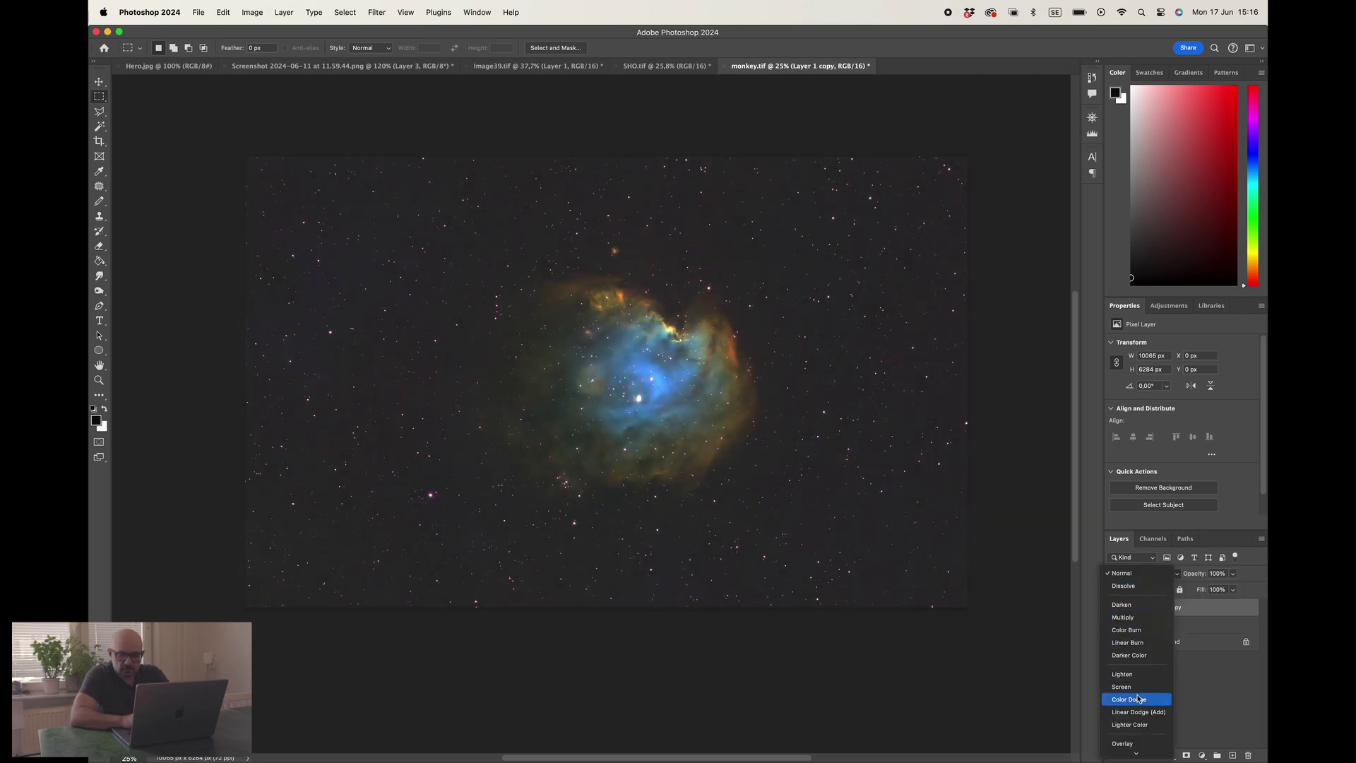
left_click(1138, 699)
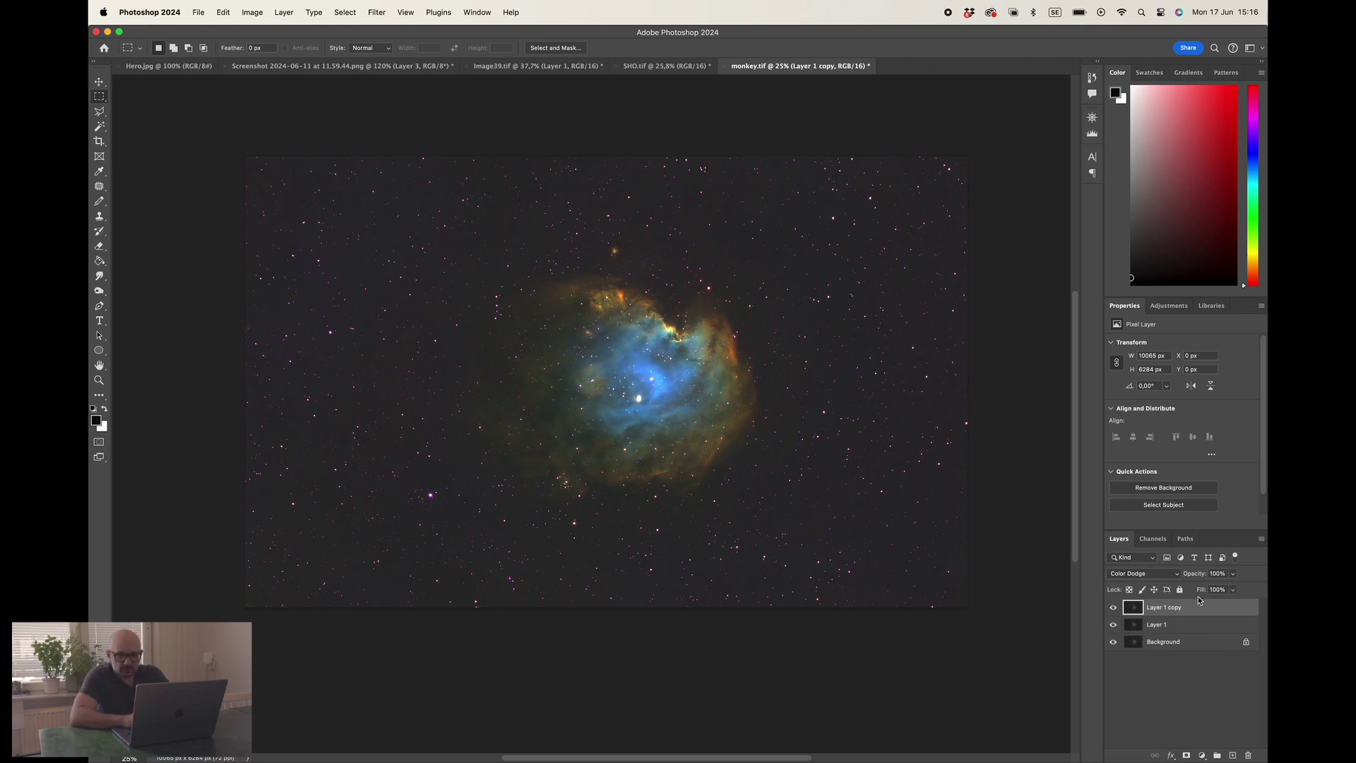
left_click(1233, 573)
left_click_drag(1234, 588, 1212, 590)
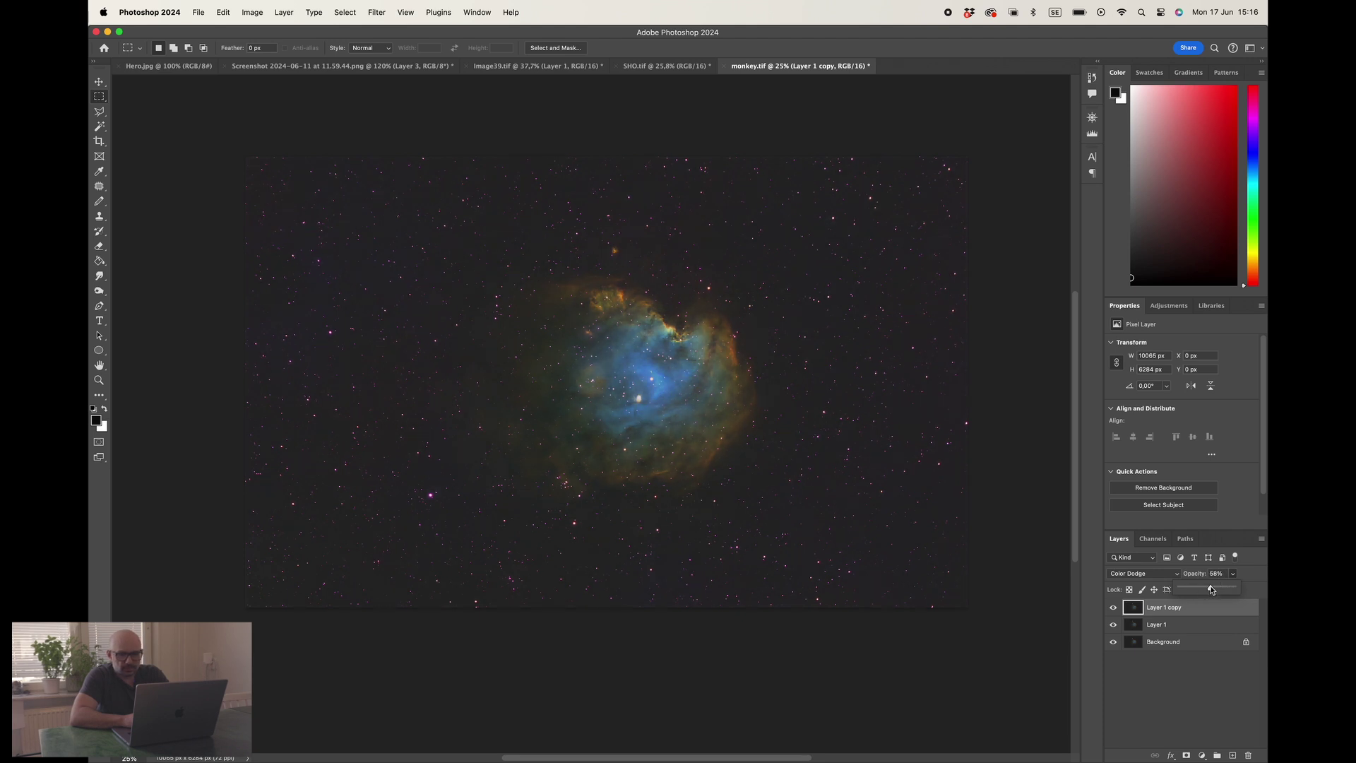
Toggle Layer 1 copy's visibility to compare the brightening before and after.
left_click(1113, 609)
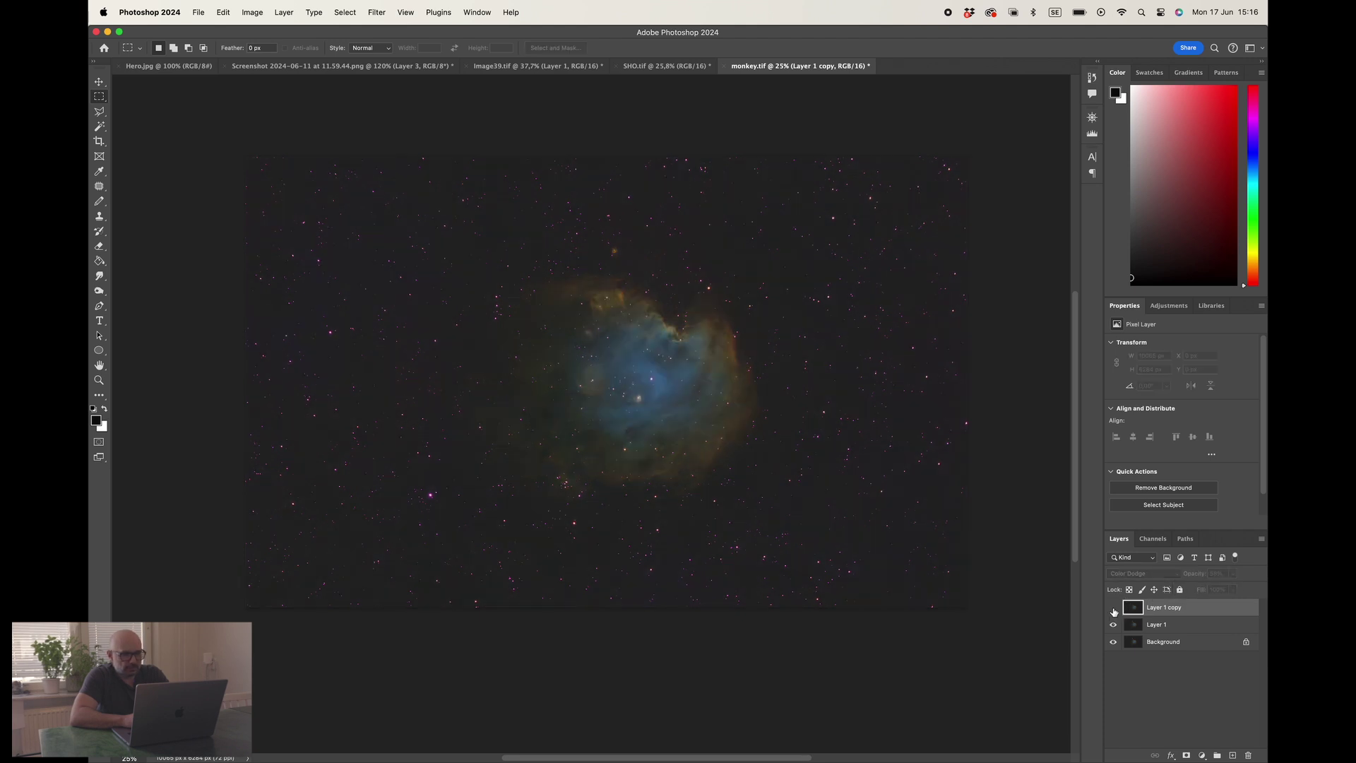
left_click(1114, 608)
left_click(1114, 608)
left_click(1114, 609)
left_click(1114, 609)
left_click(1114, 609)
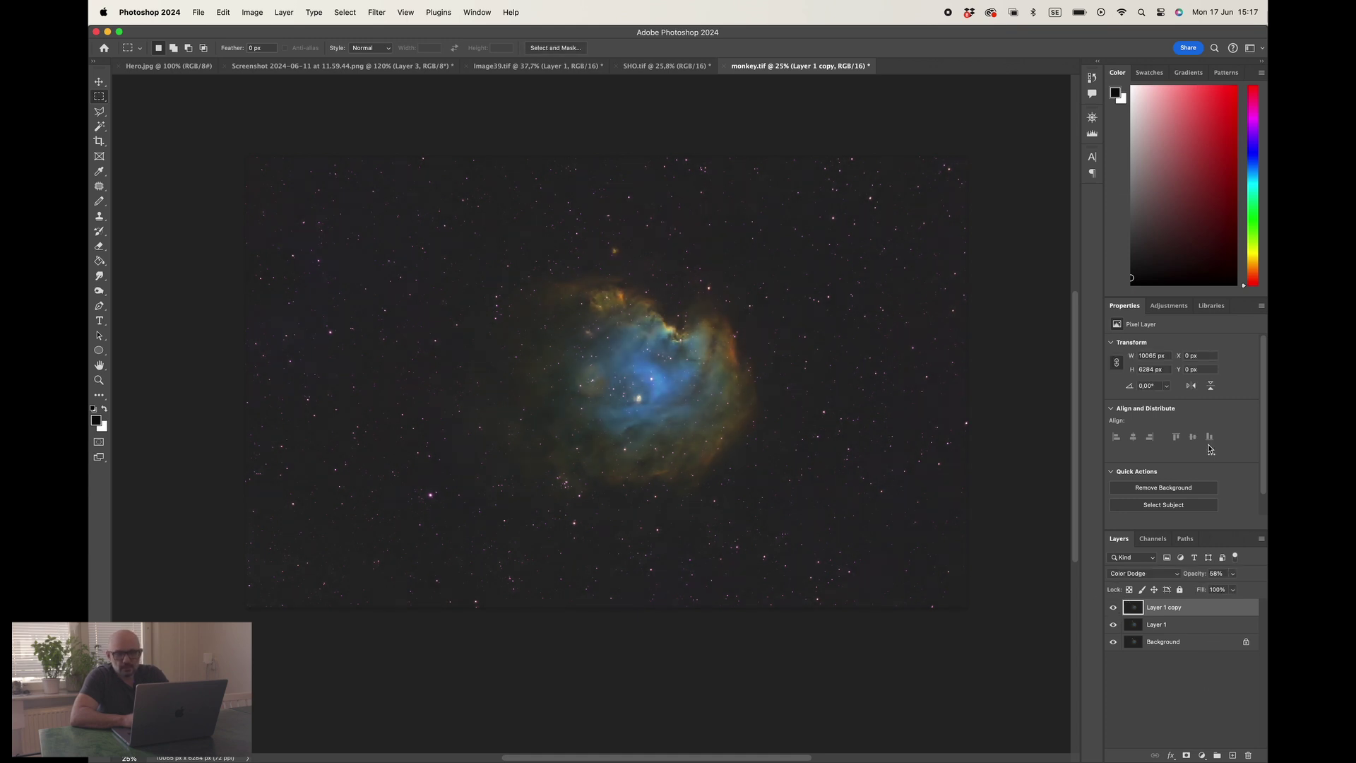
left_click(1169, 305)
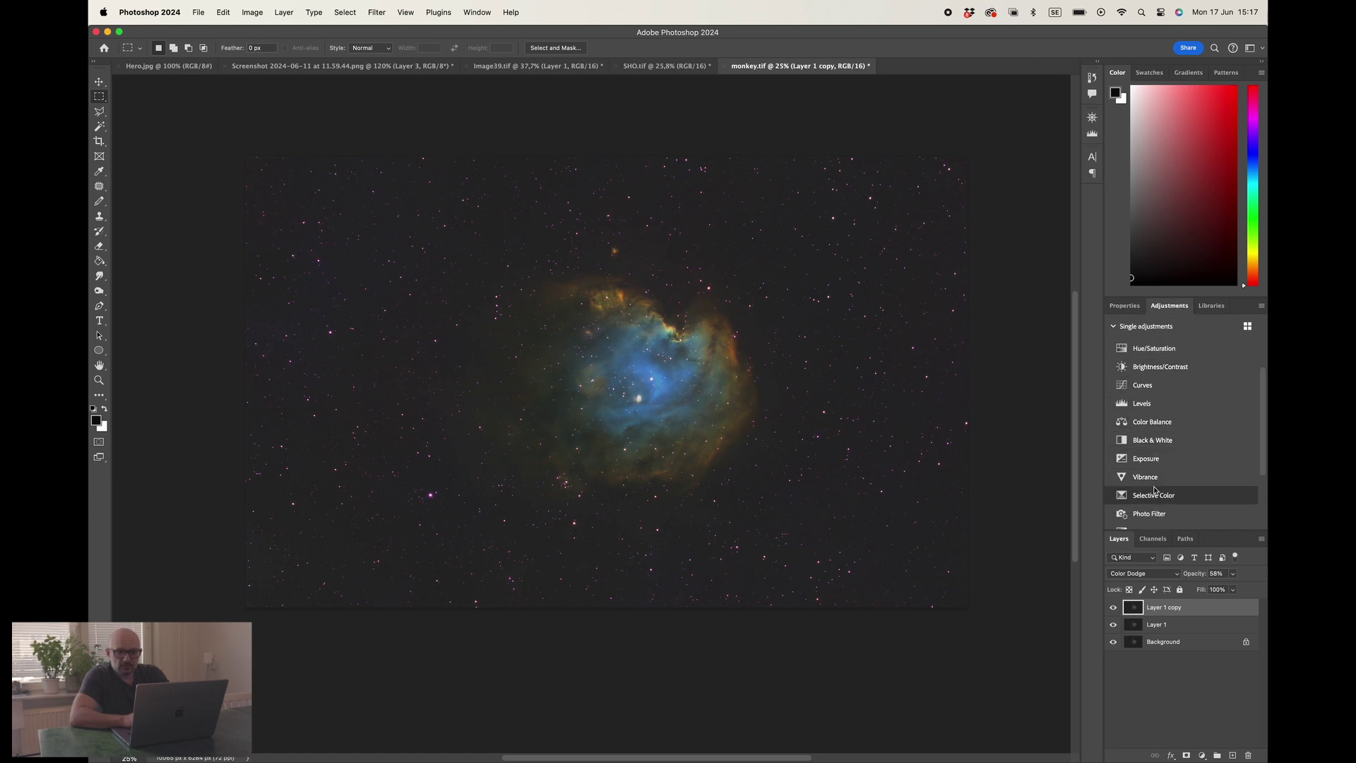
Add a Selective Color layer with Blacks at Black +2, Cyan -3, Yellow +4, then a new Layer 2.
left_click(1151, 519)
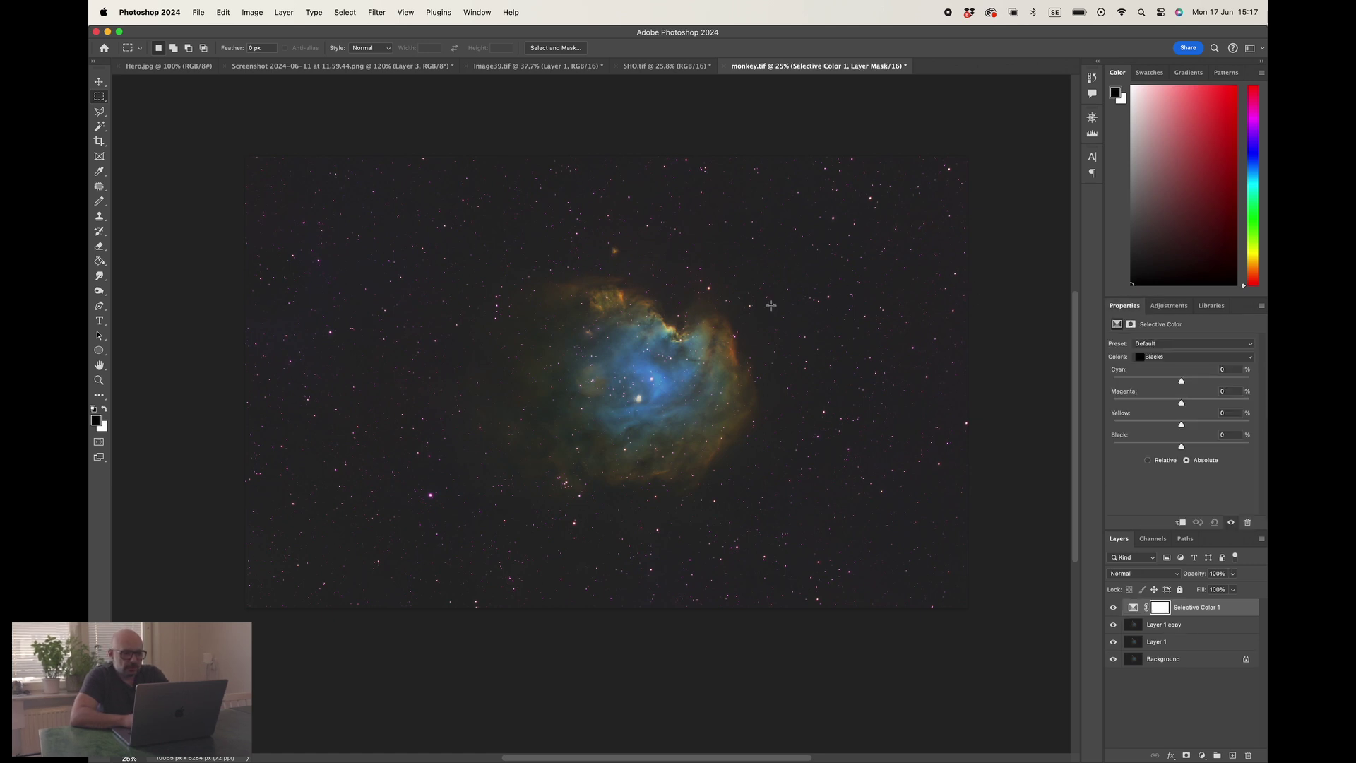
scroll(748, 359, "up", 2)
scroll(748, 359, "up", 1)
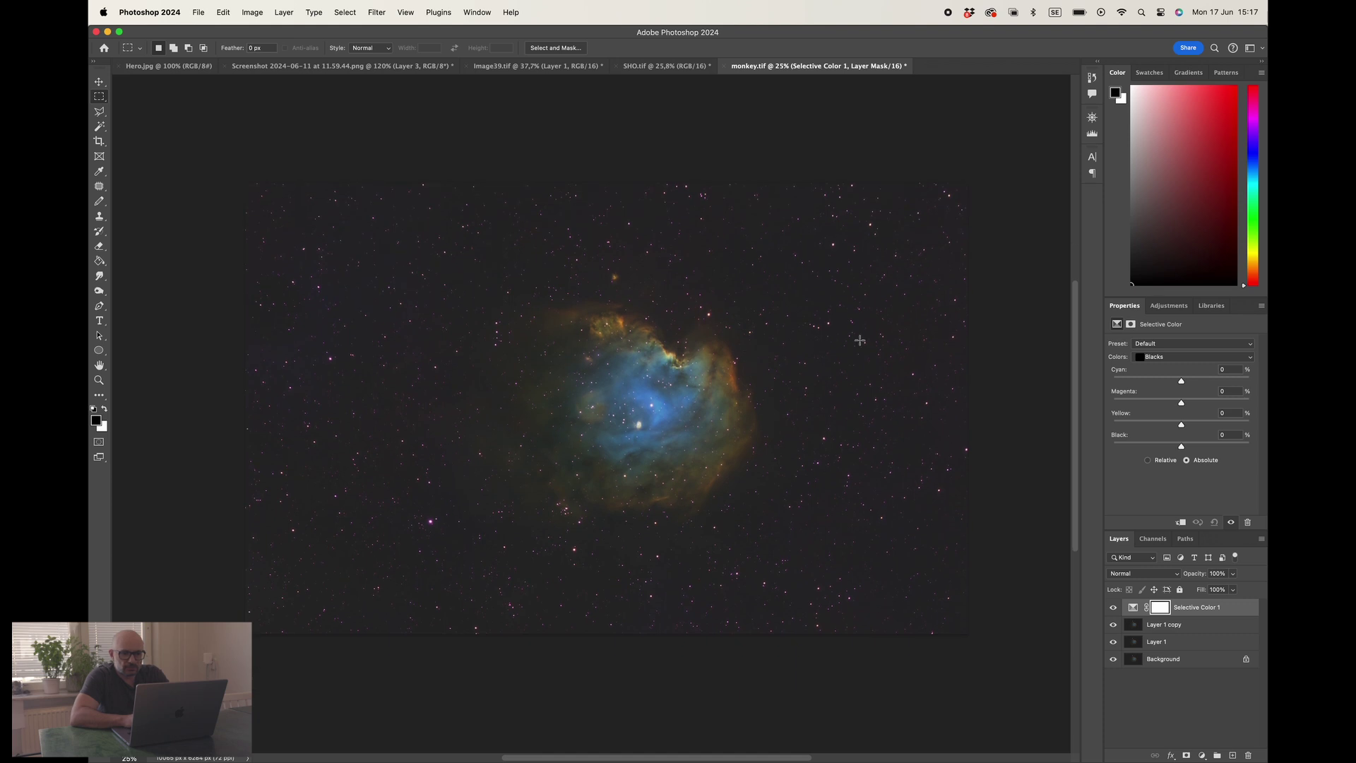
left_click(1182, 448)
left_click_drag(1183, 448, 1182, 445)
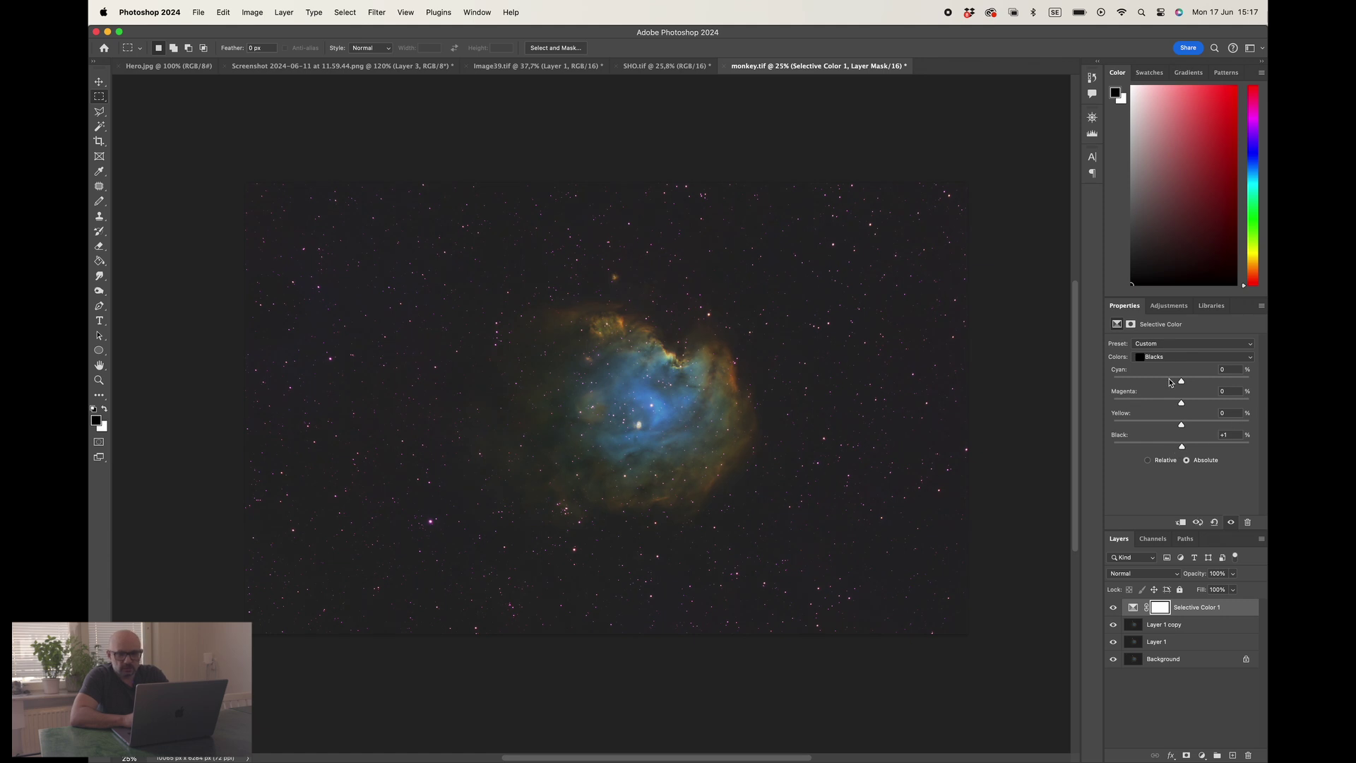
left_click_drag(1182, 381, 1180, 381)
left_click(1182, 403)
left_click(1183, 404)
mouse_move(1182, 425)
left_mouse_down()
mouse_move(1181, 403)
mouse_move(1185, 427)
left_mouse_up()
left_click_drag(1185, 427, 1185, 426)
left_click(1232, 756)
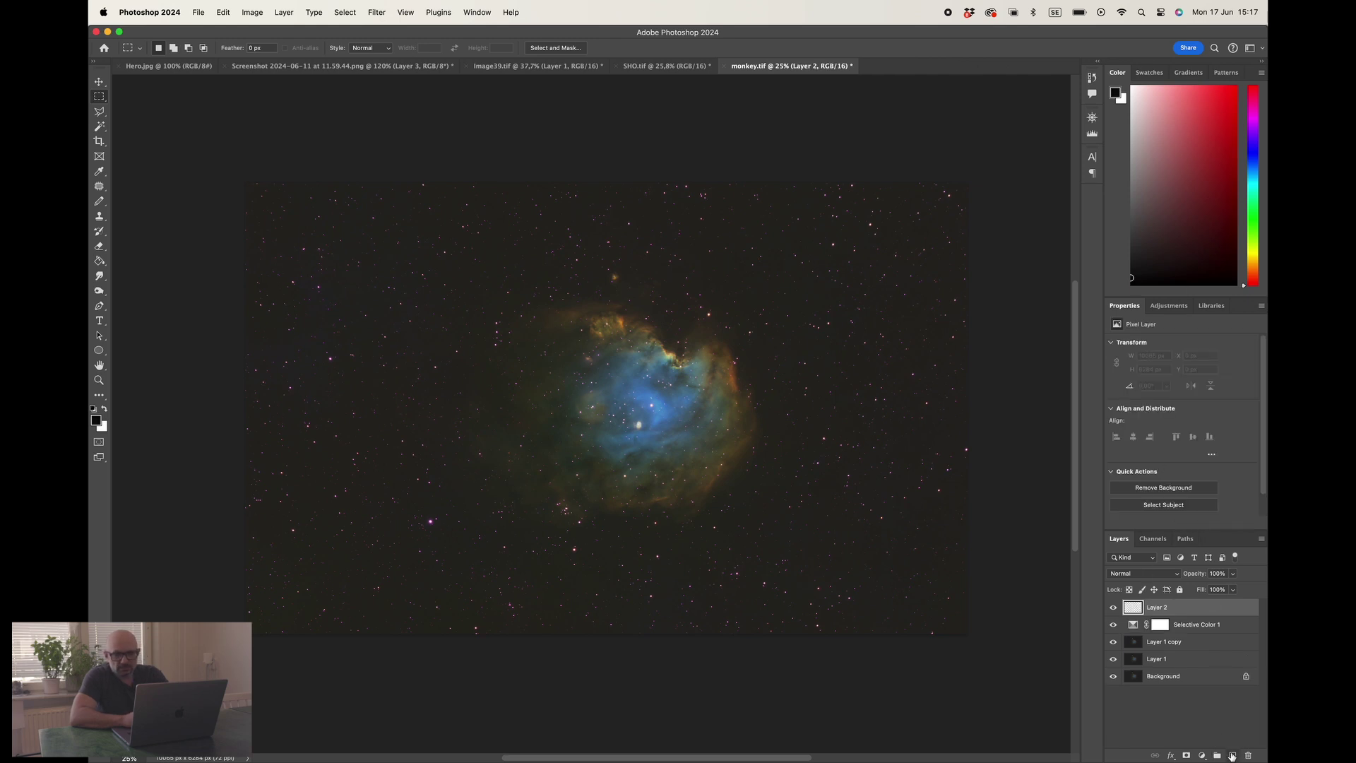
Stamp visible into Layer 2; in Camera Raw set Contrast, Highlights, Whites +13 and Shadows -5.
key("super+alt+shift+e")
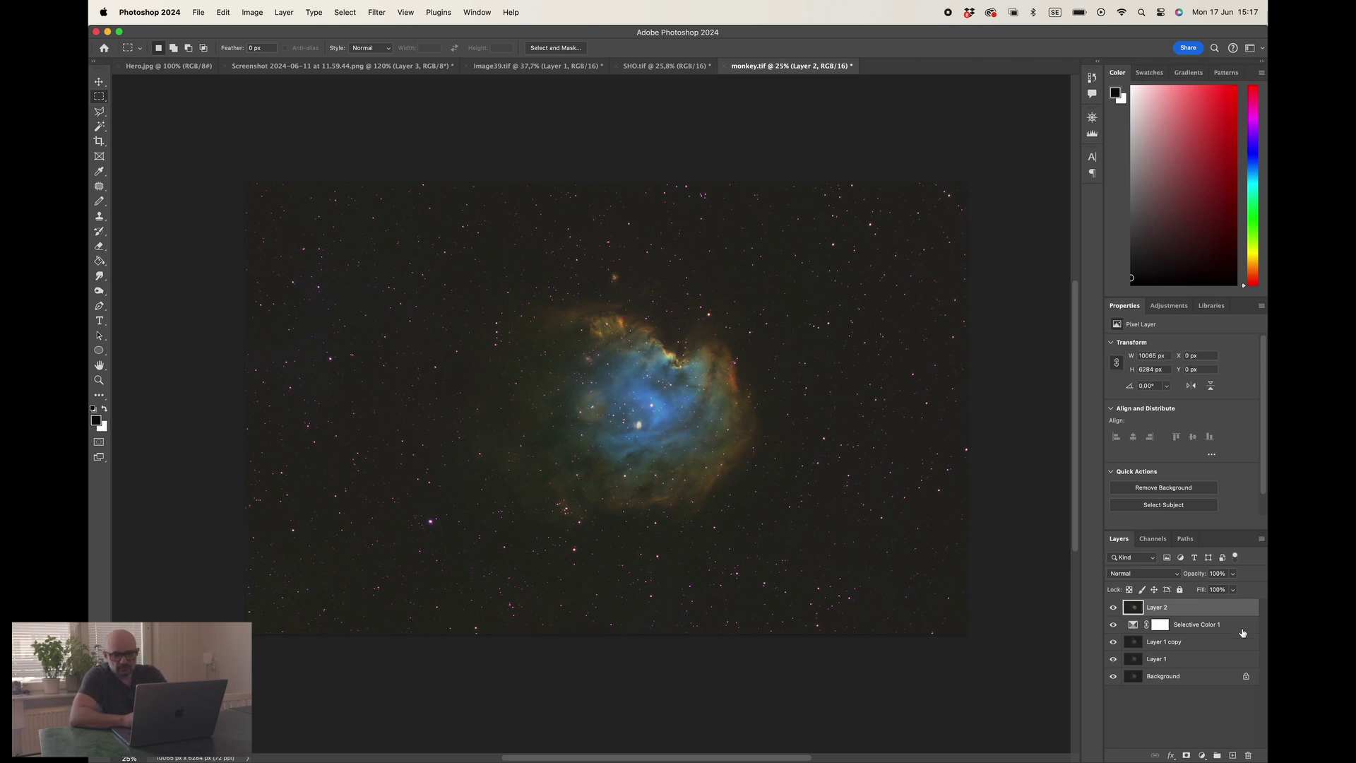
key("super+shift+a")
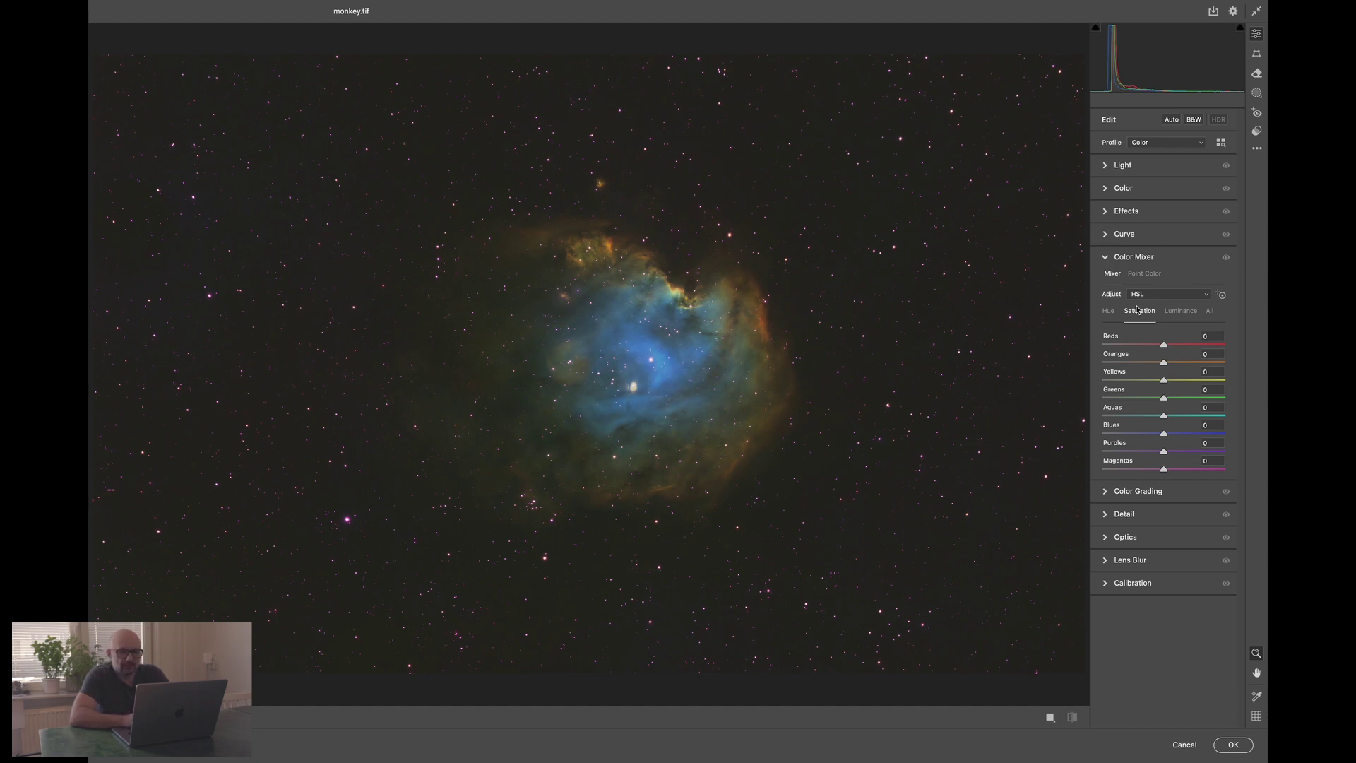
left_click(1105, 256)
left_click(1106, 167)
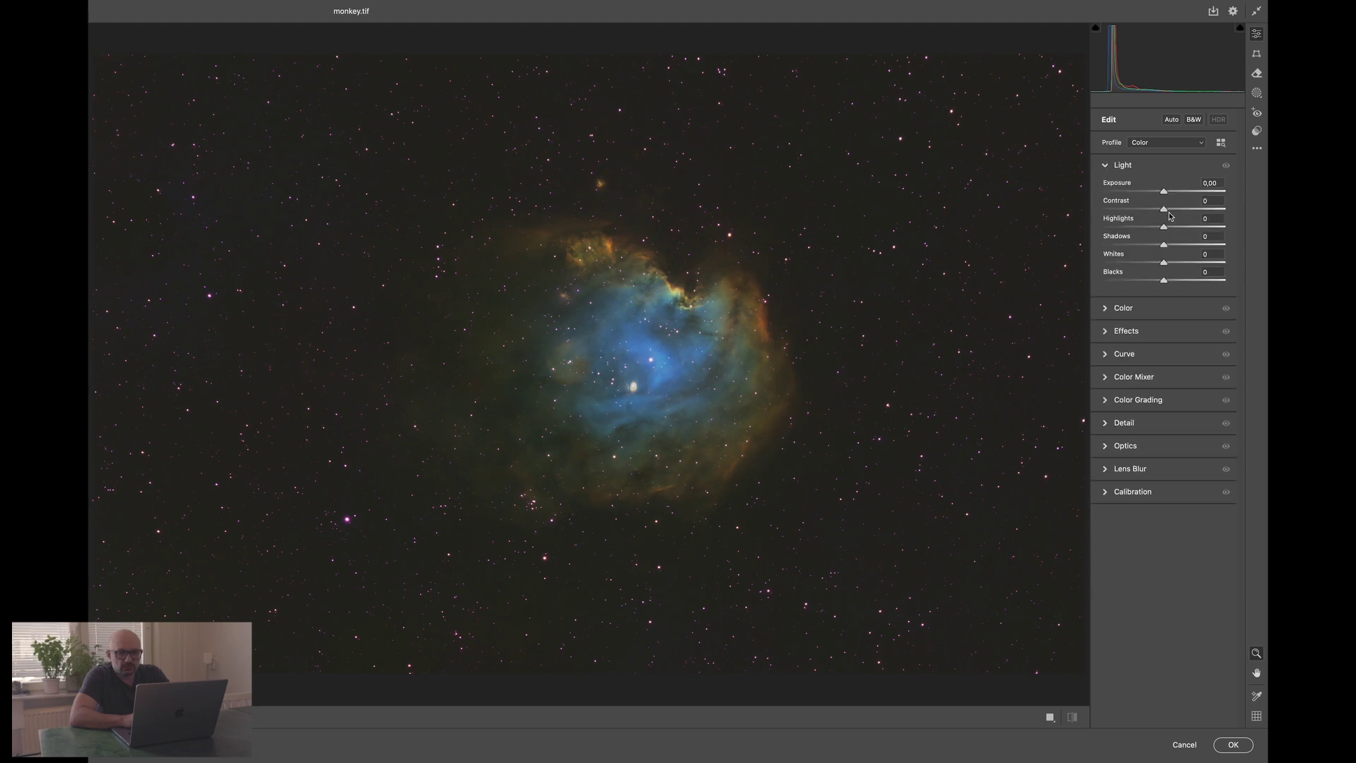
left_click_drag(1165, 210, 1171, 213)
left_click_drag(1165, 229, 1173, 268)
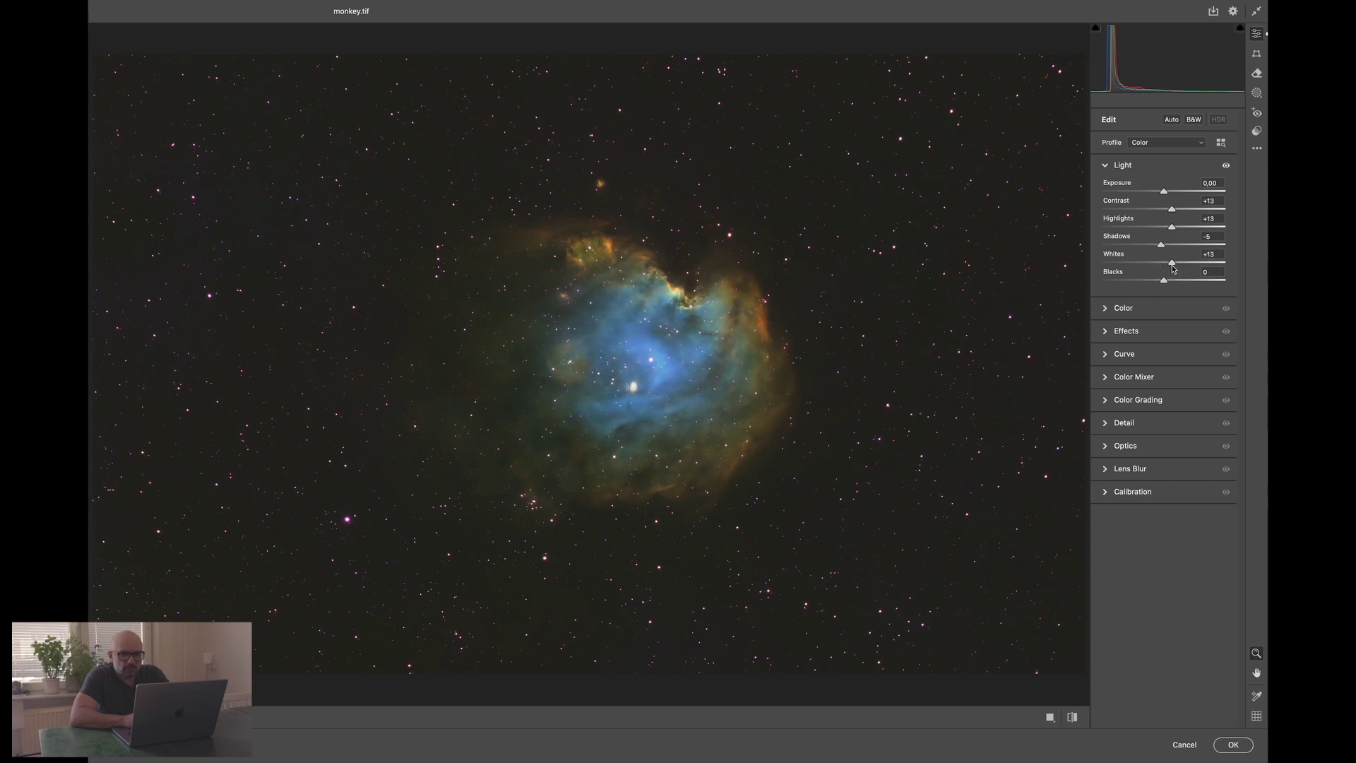
Raise Vibrance and tint the shadows toward red with the colour-grading wheel.
left_click(1111, 308)
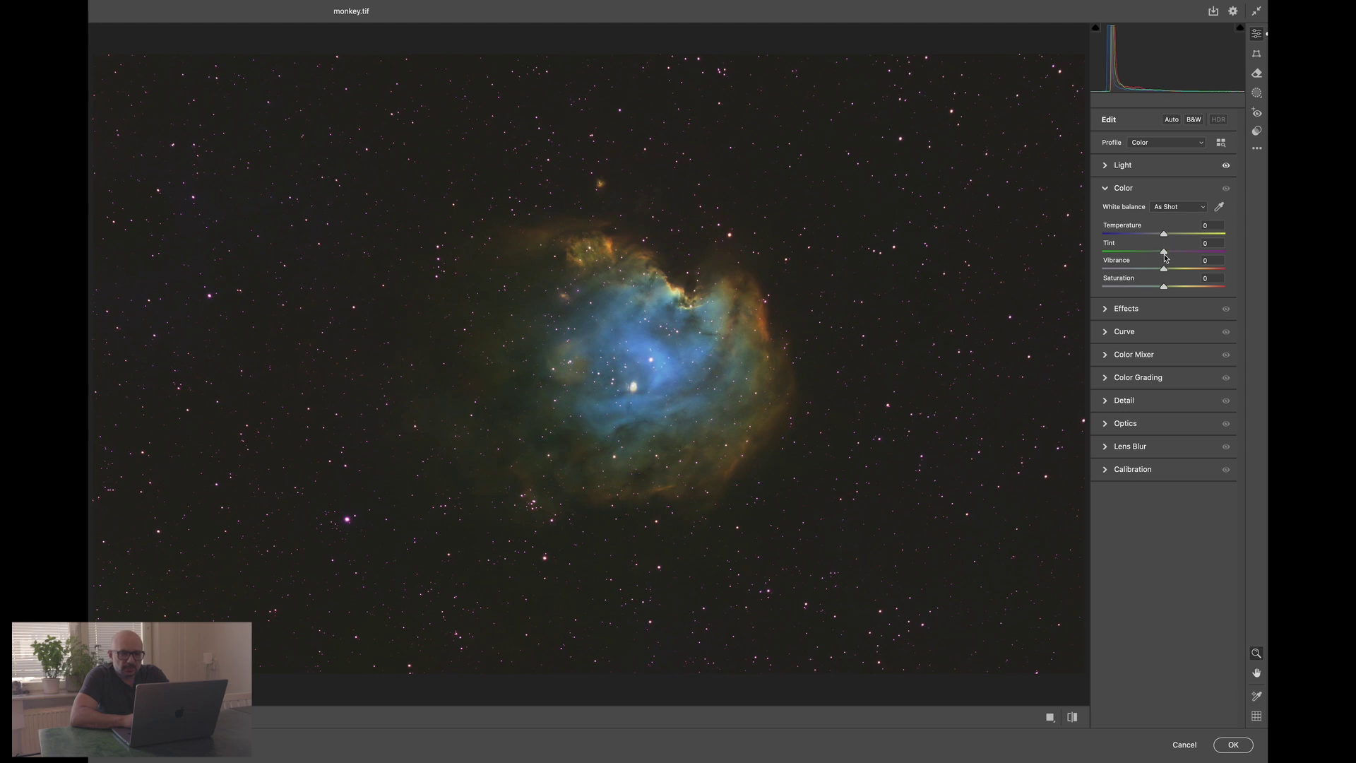
left_click_drag(1165, 268, 1178, 269)
left_click(1138, 377)
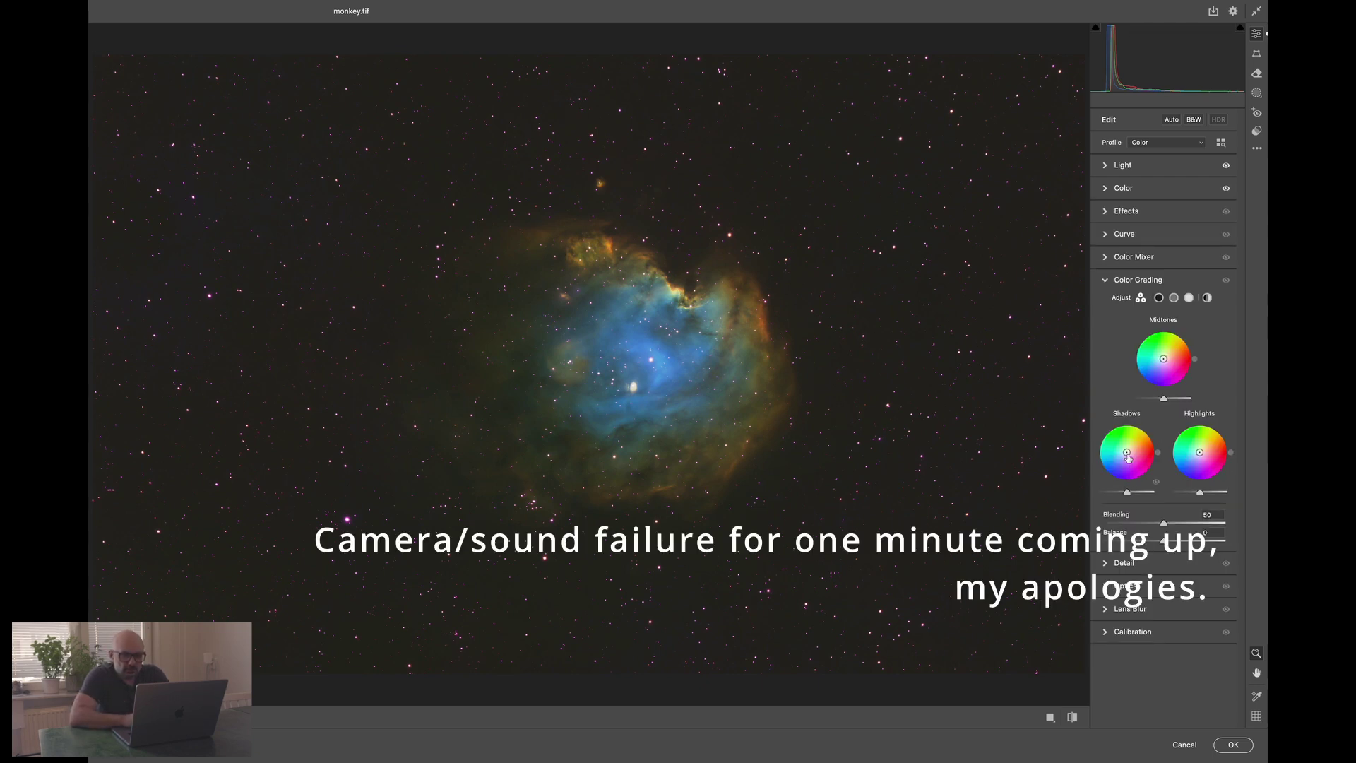
left_click_drag(1128, 455, 1124, 452)
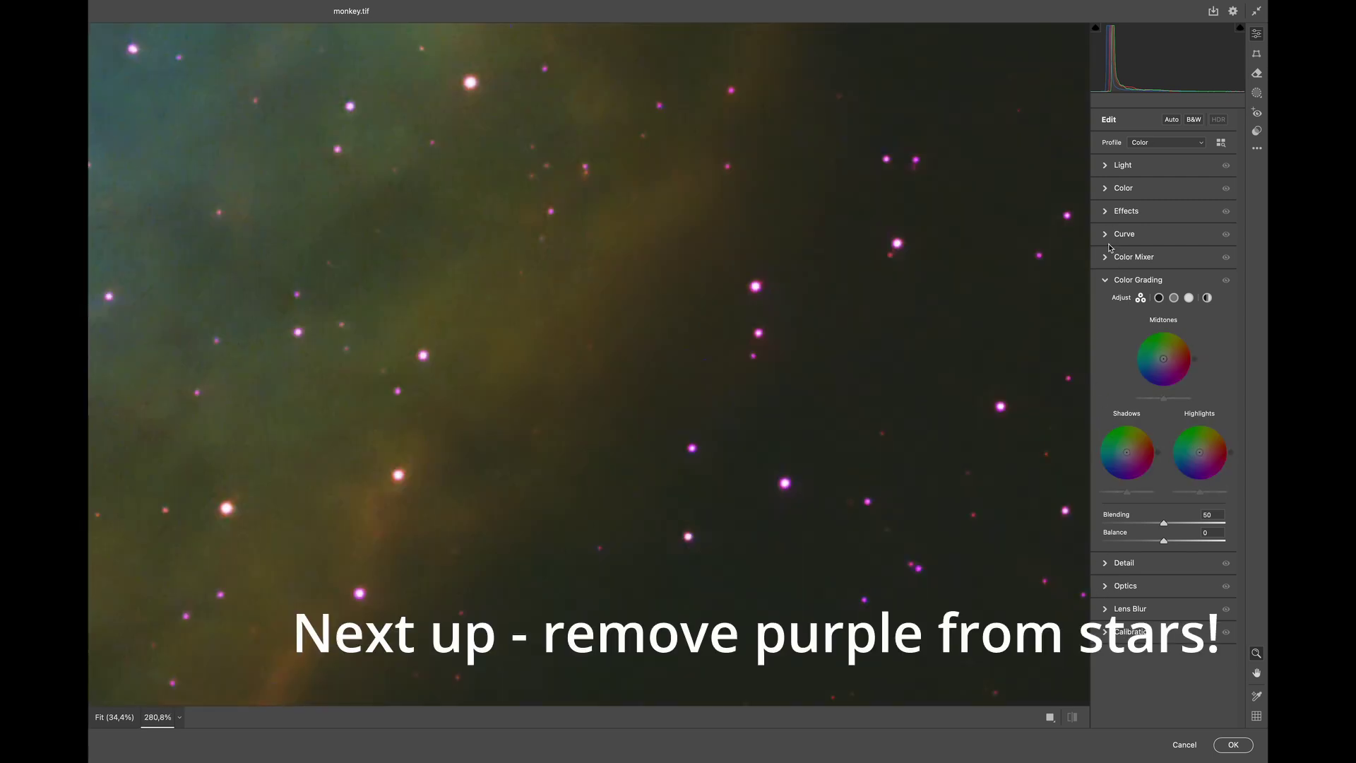
Lower Color Mixer saturation to Purples -43 and Magentas -85 so the stars turn white.
left_click(1107, 259)
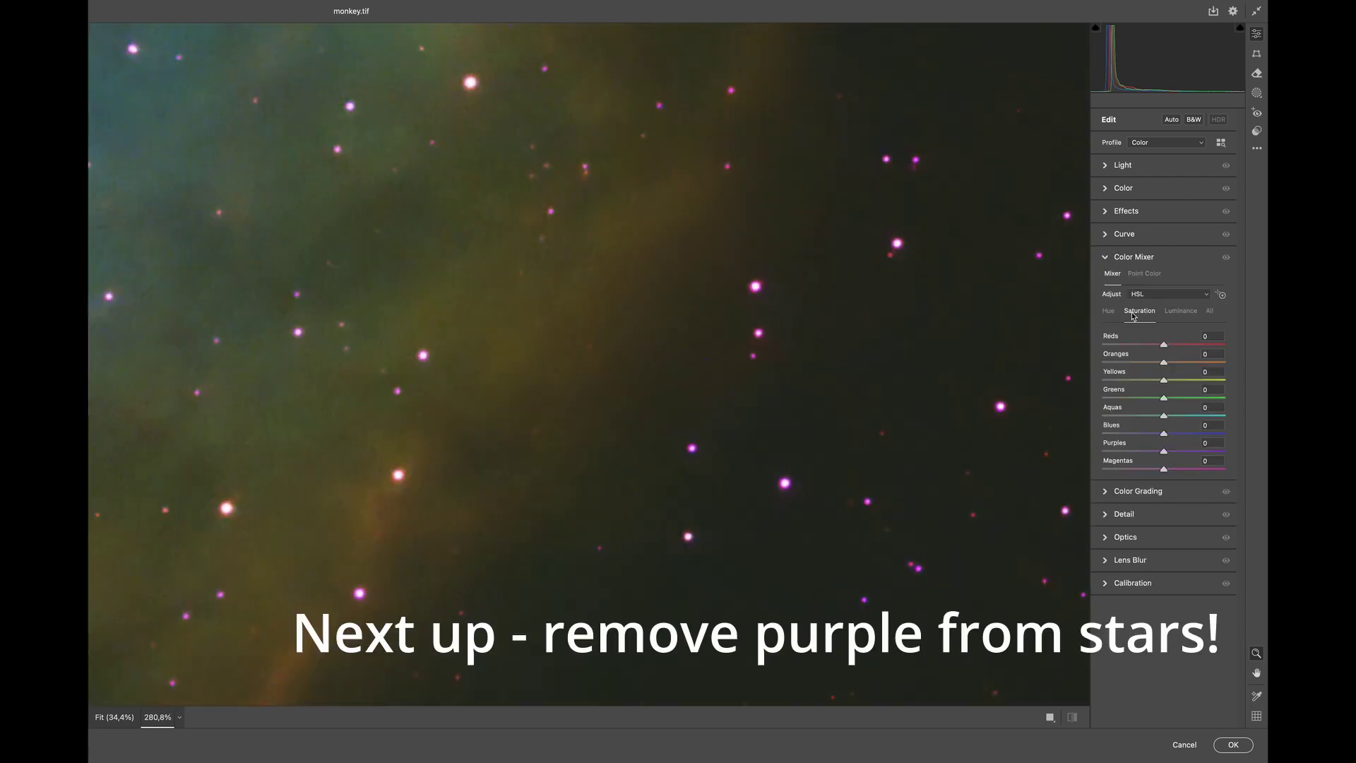
left_click_drag(1161, 470, 1137, 453)
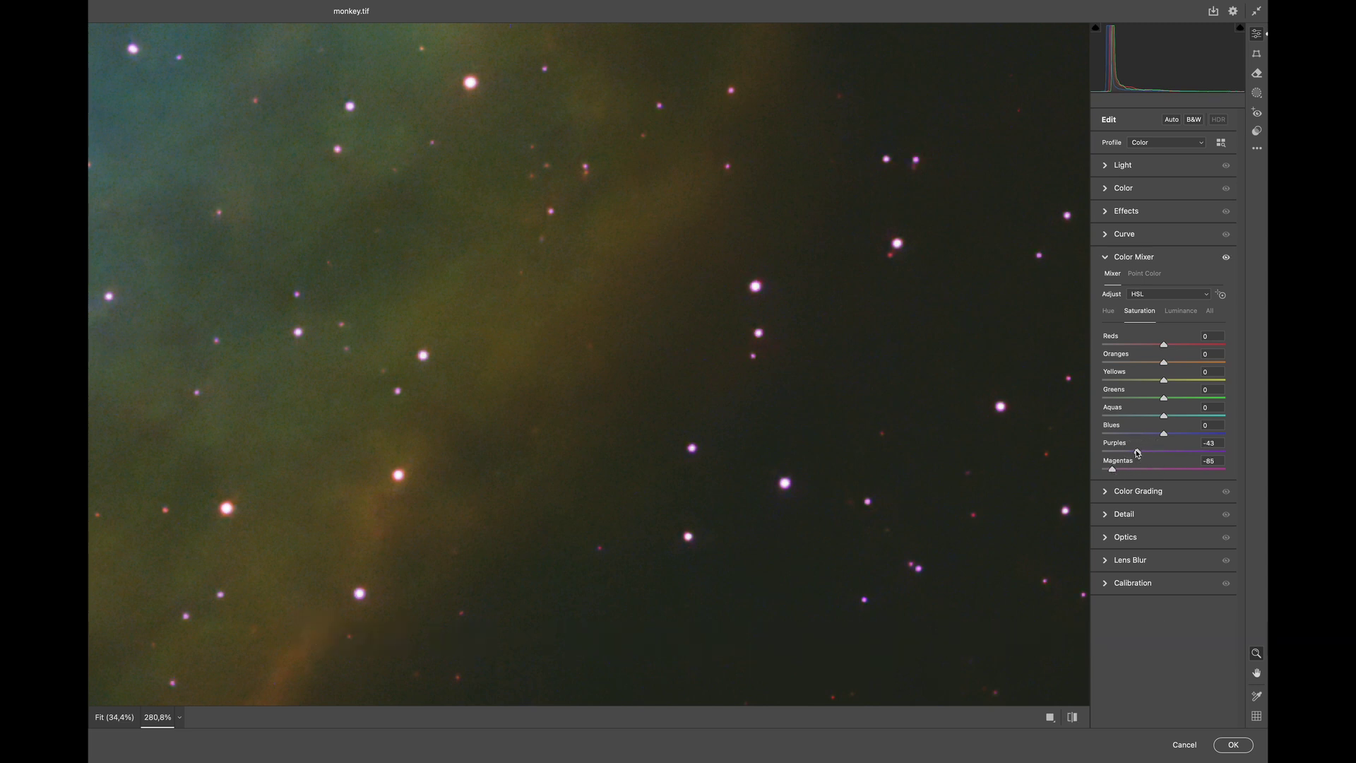
left_click(1045, 515, "alt")
left_click(1056, 547, "alt")
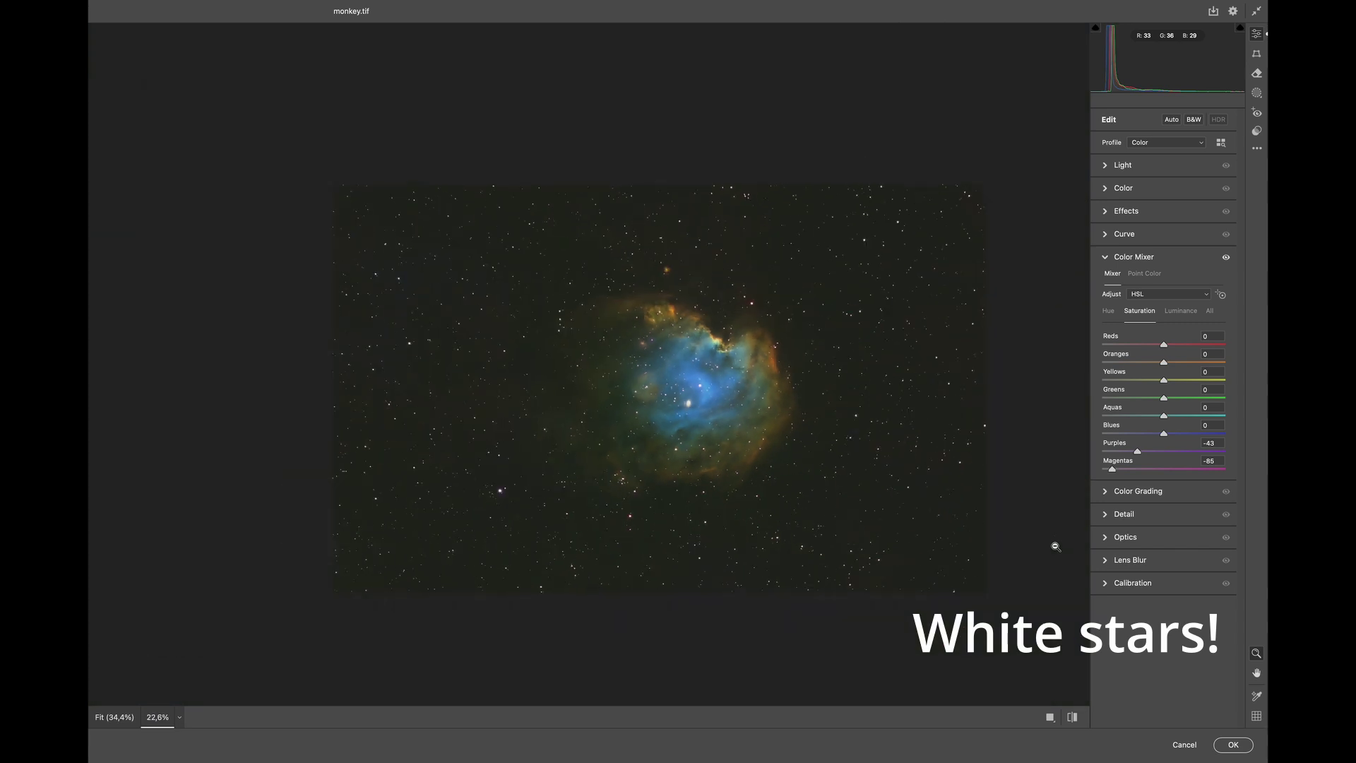
left_click(853, 483)
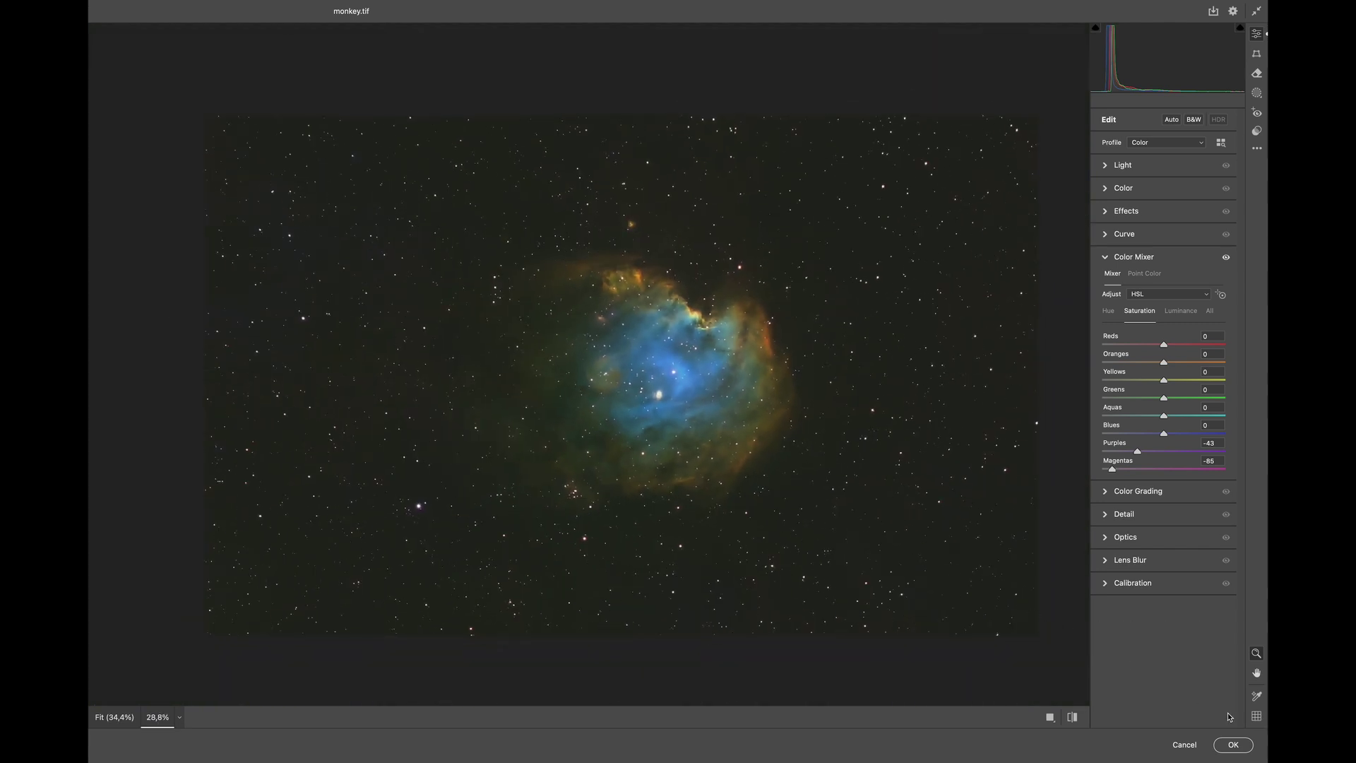
Commit the Camera Raw edits to Layer 2, then toggle it to compare before and after on the zoomed nebula.
left_click(1233, 744)
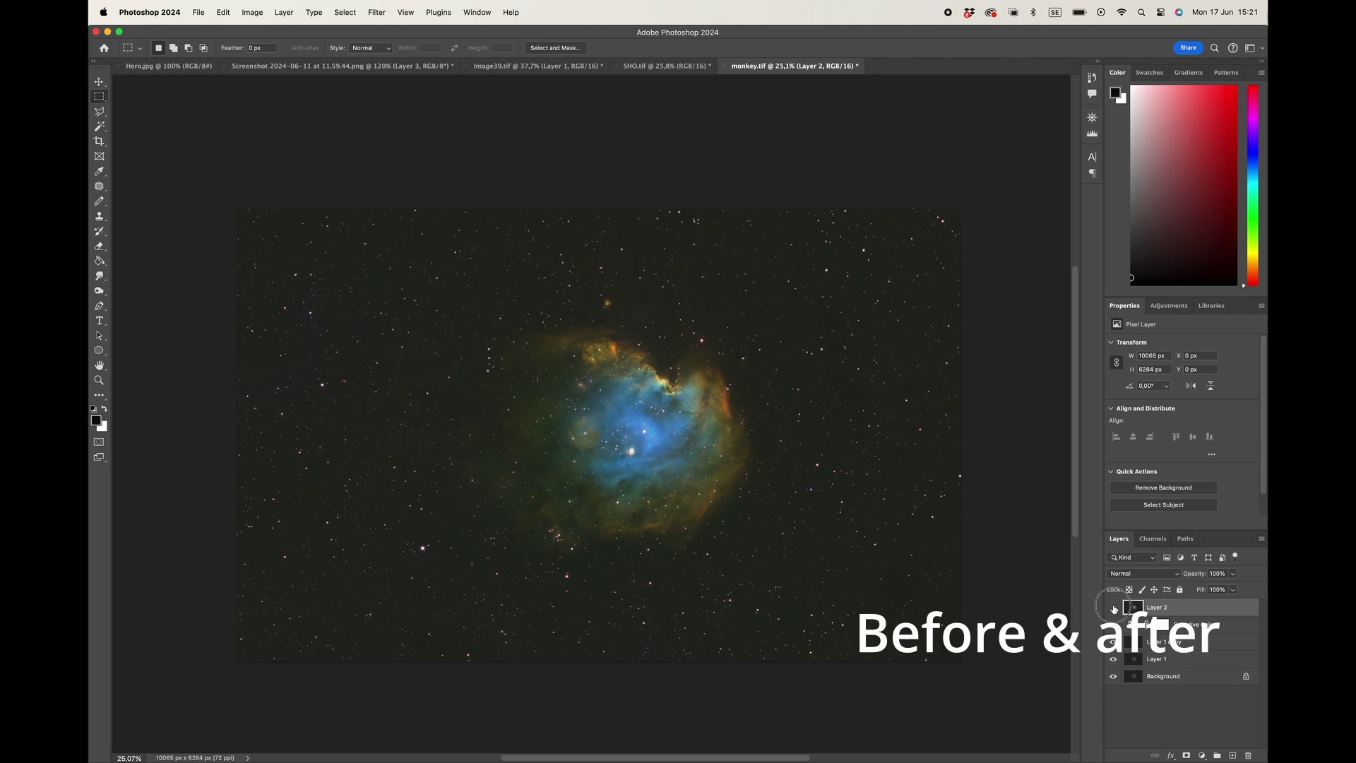
left_click(1113, 607)
left_click(1113, 607)
left_click(1113, 607)
scroll(674, 382, "up", 5)
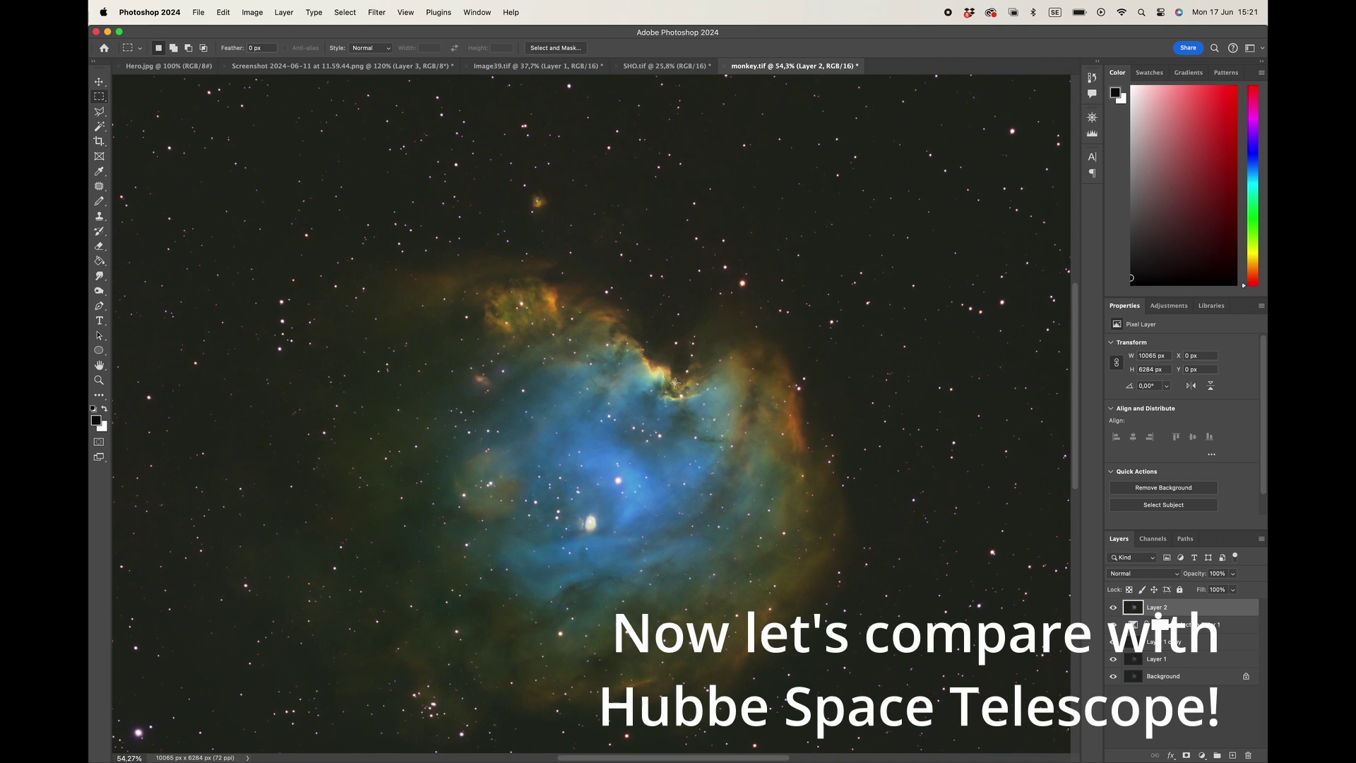
scroll(690, 373, "up", 5)
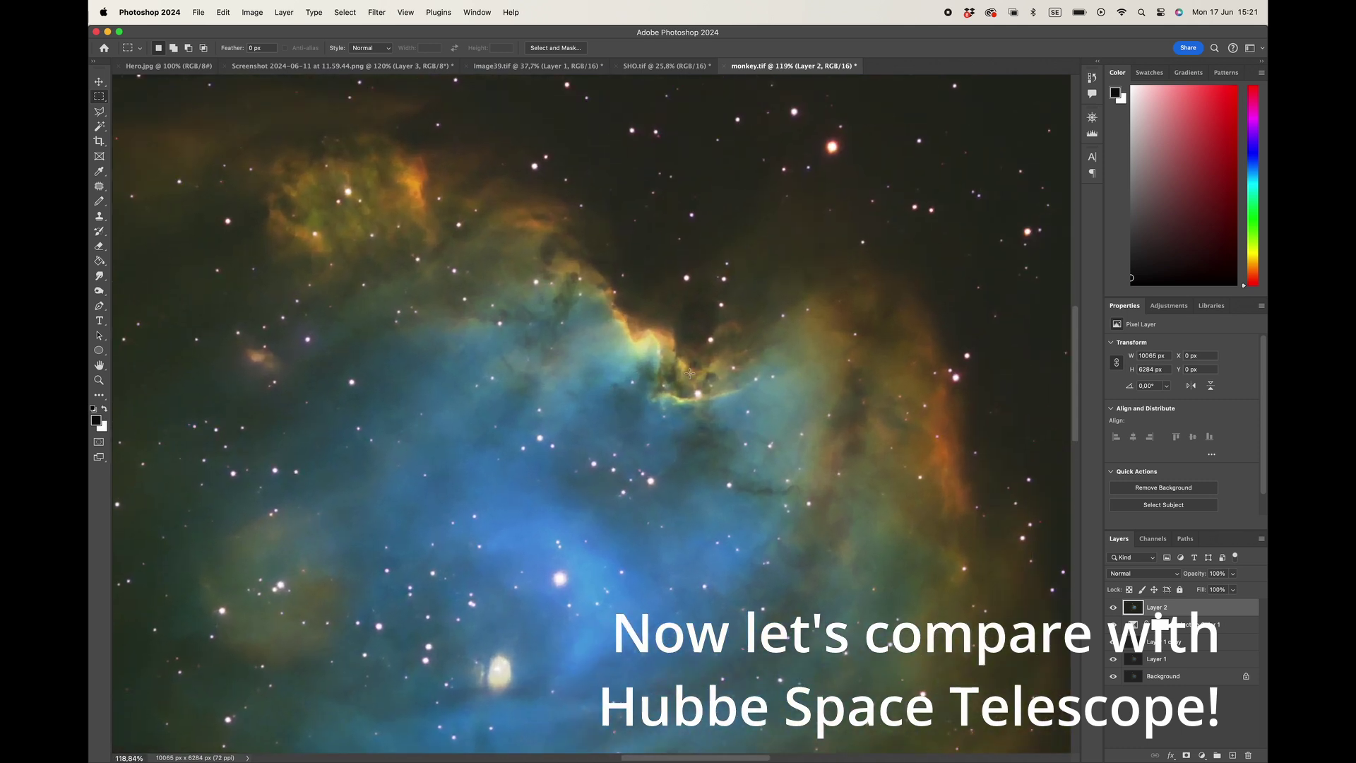
scroll(689, 373, "up", 3)
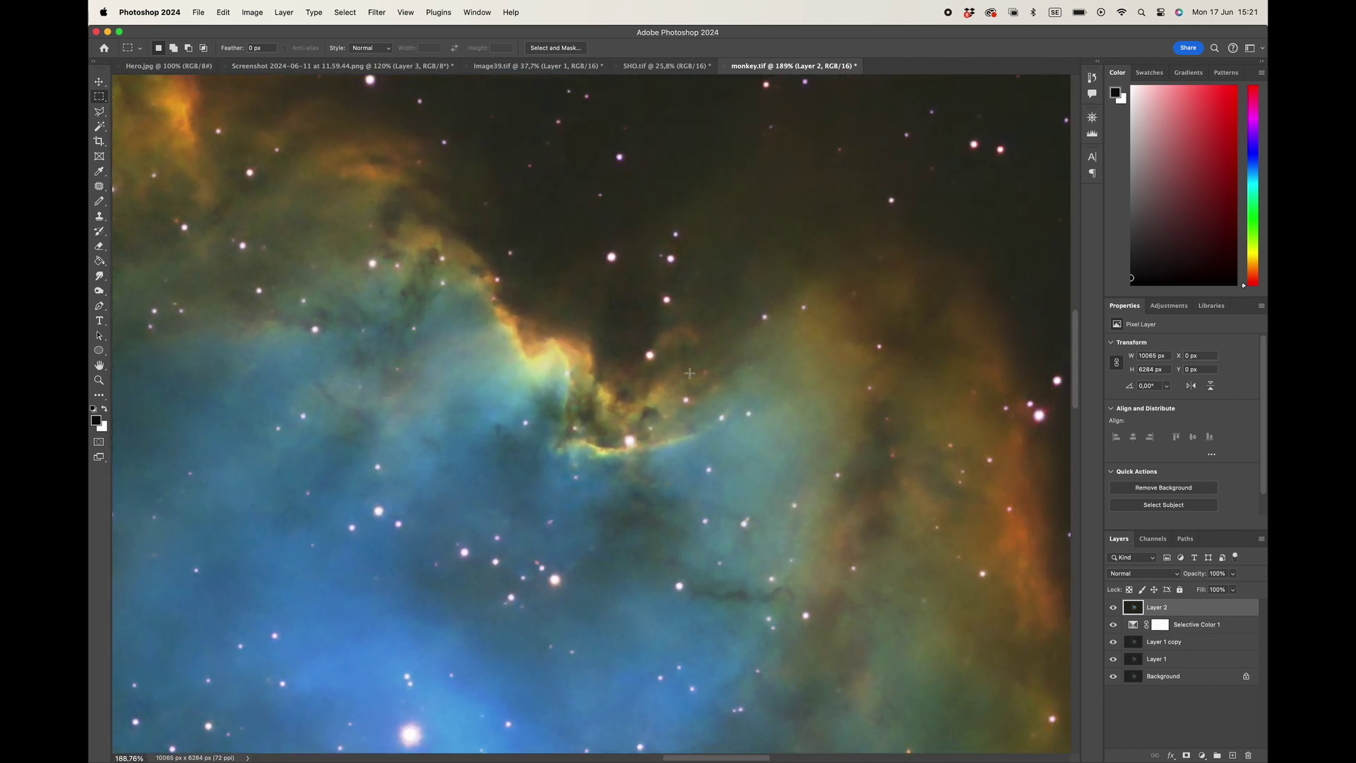
scroll(591, 414, "up", 3)
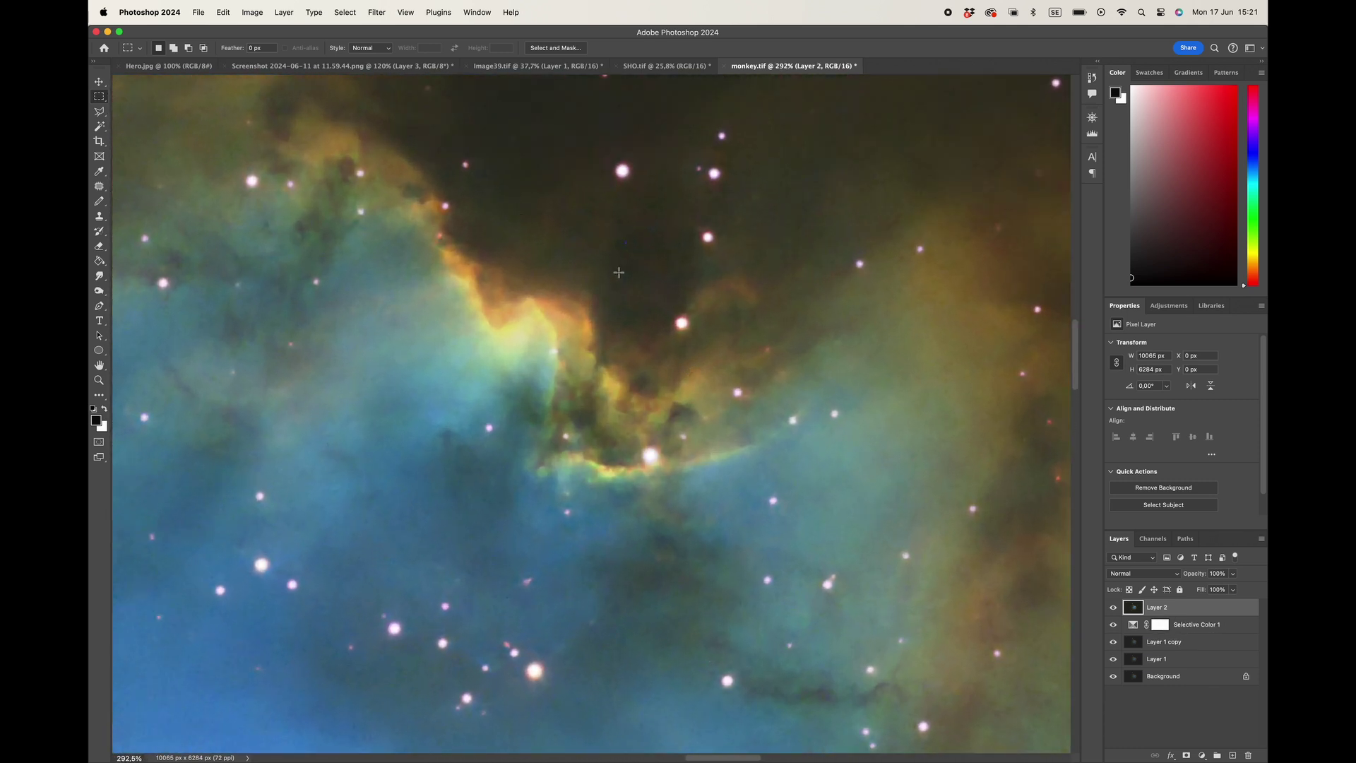
scroll(622, 408, "up", 1)
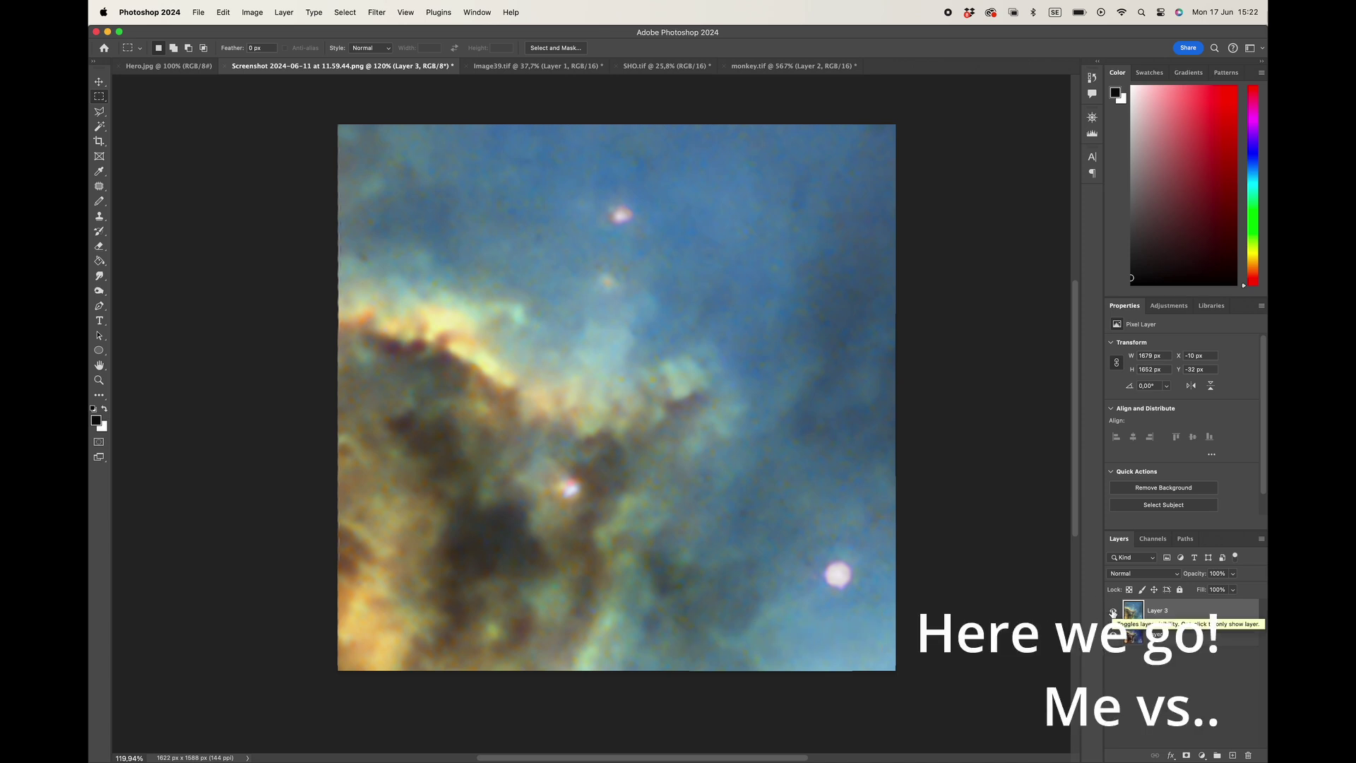
Toggle Layer 3 repeatedly to compare the own crop with the Hubble image, leaving Layer 3 hidden.
left_click(1113, 612)
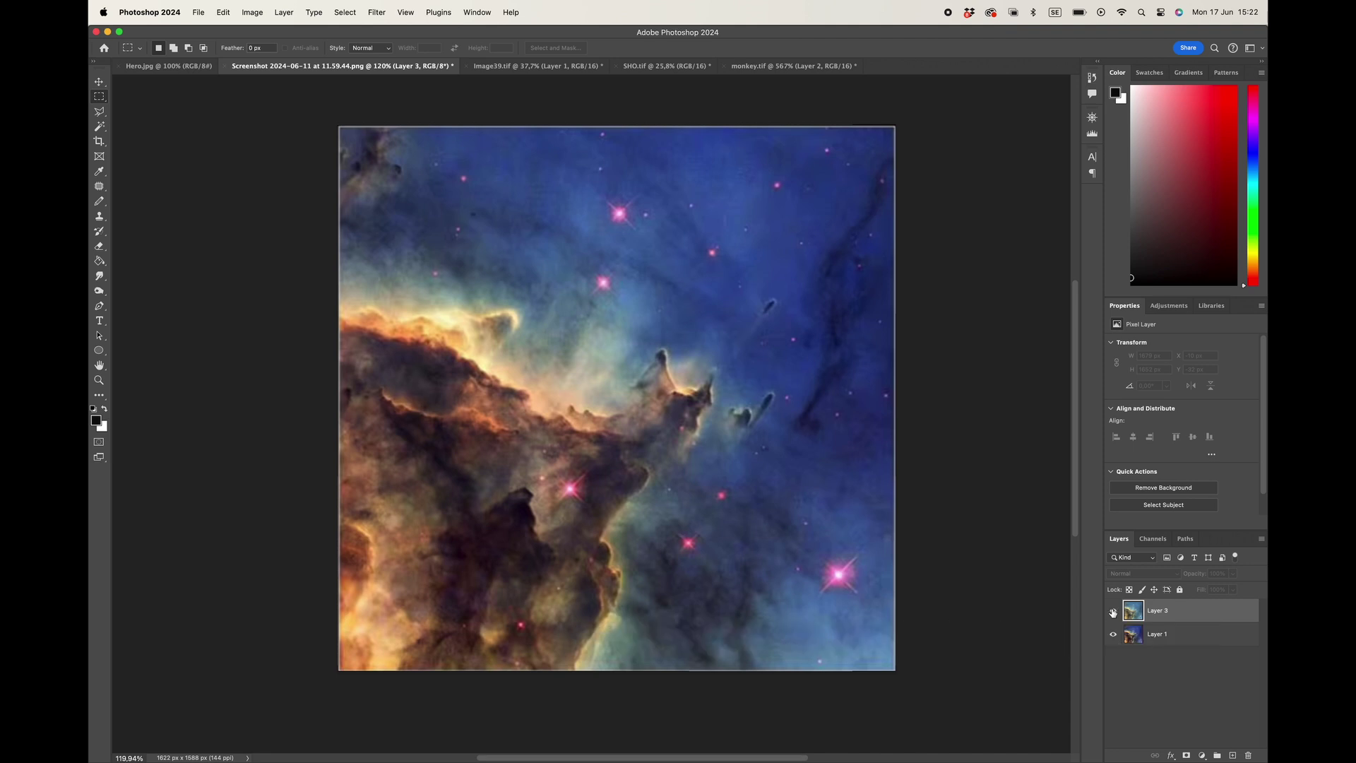
left_click(1113, 612)
left_click(1113, 611)
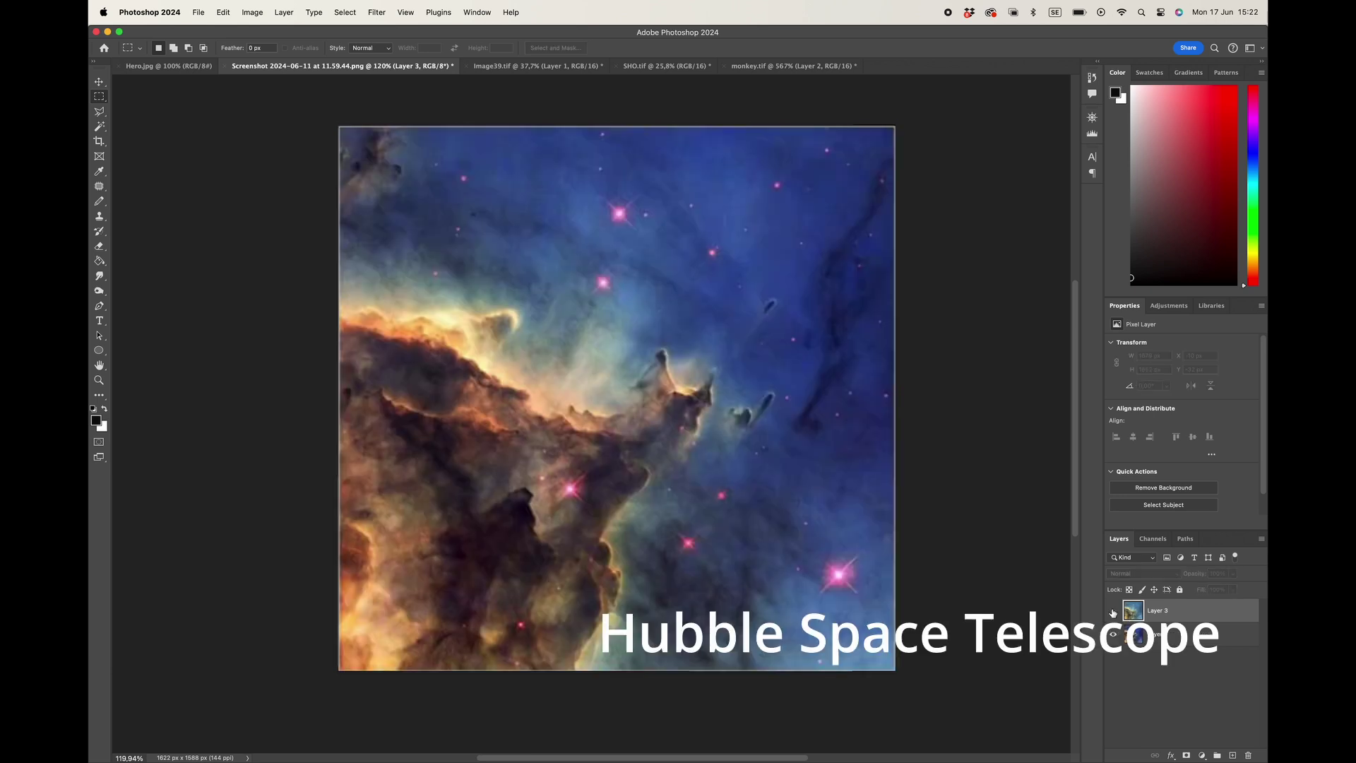
left_click(1114, 613)
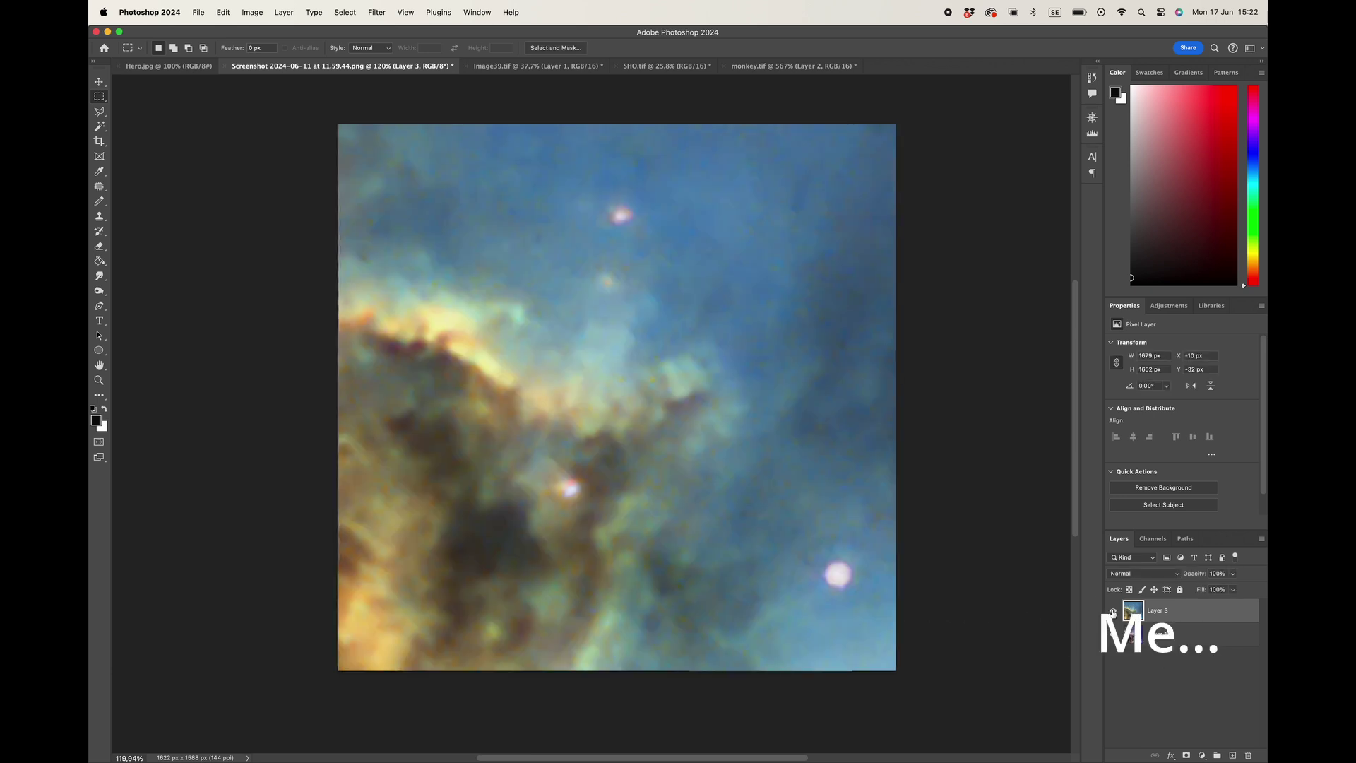
left_click(1113, 611)
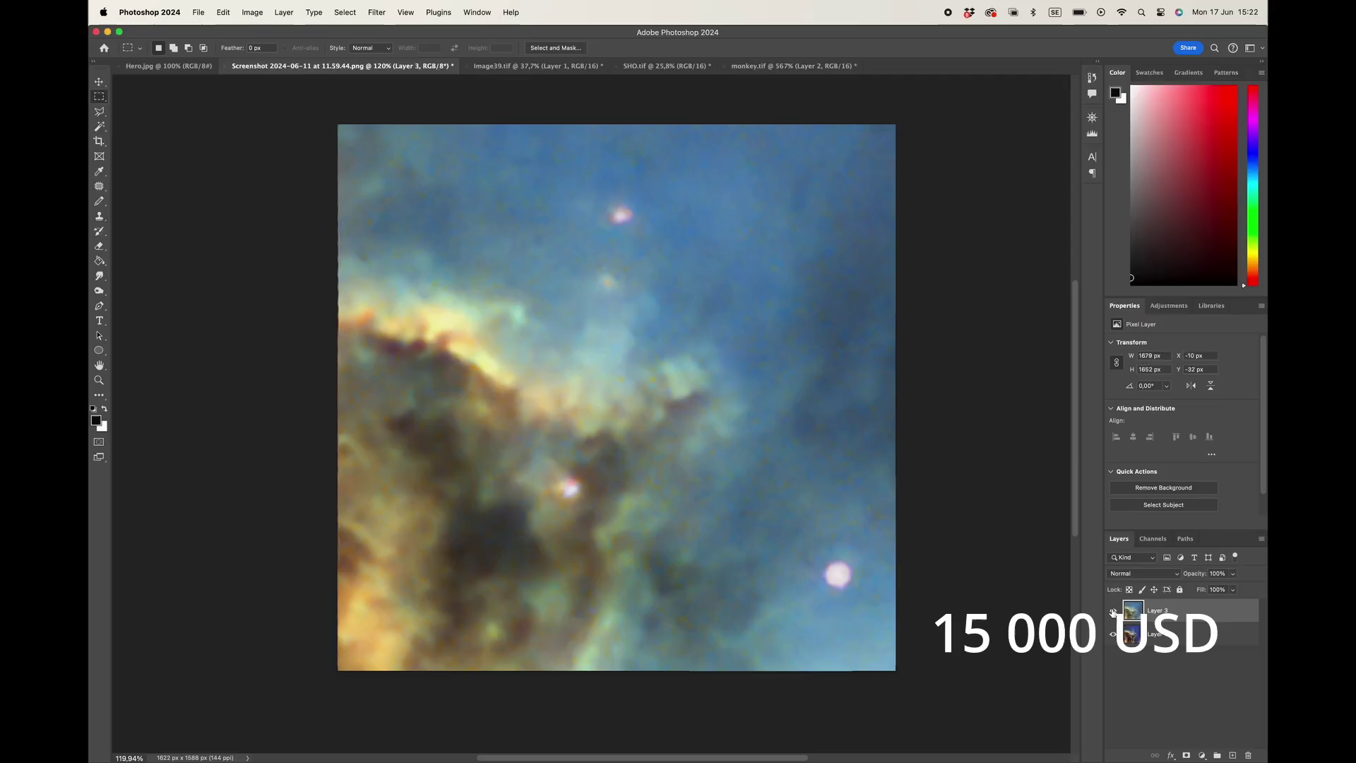
left_click(1114, 612)
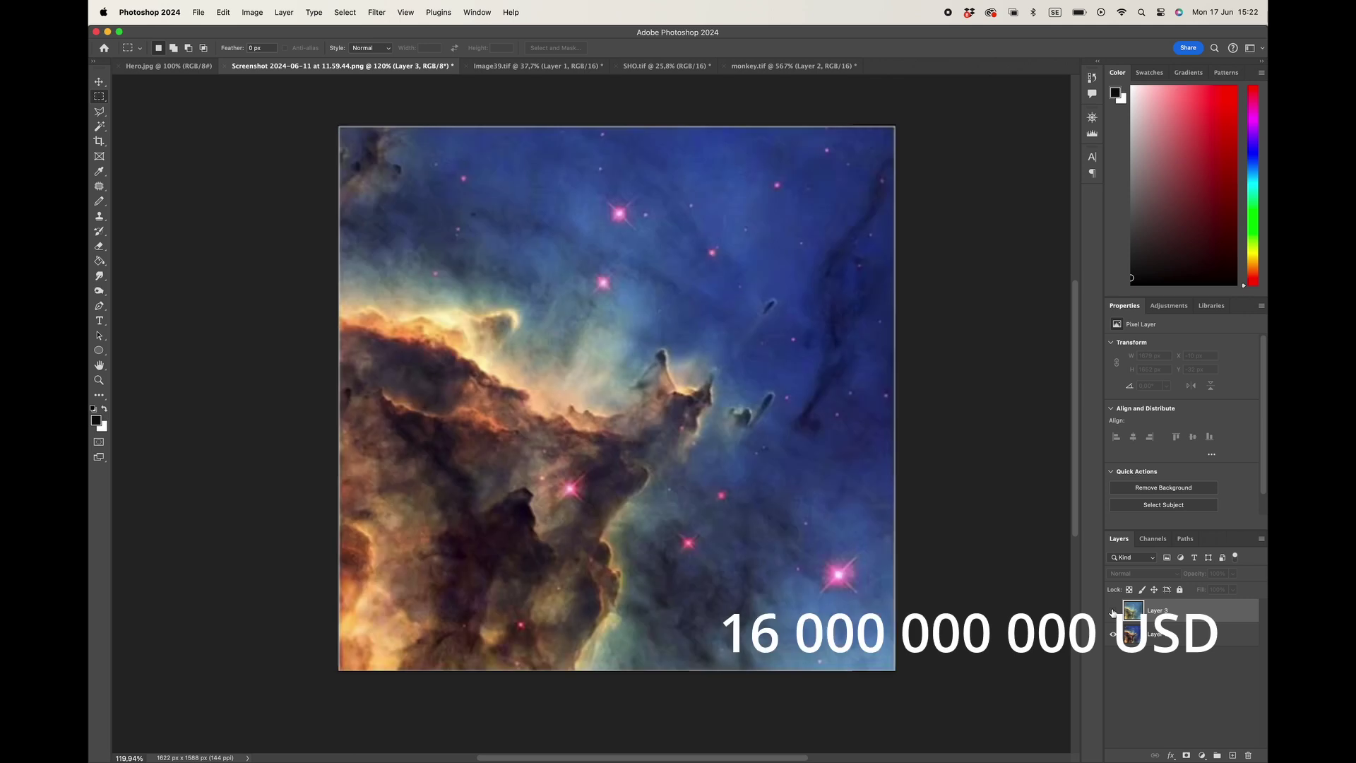